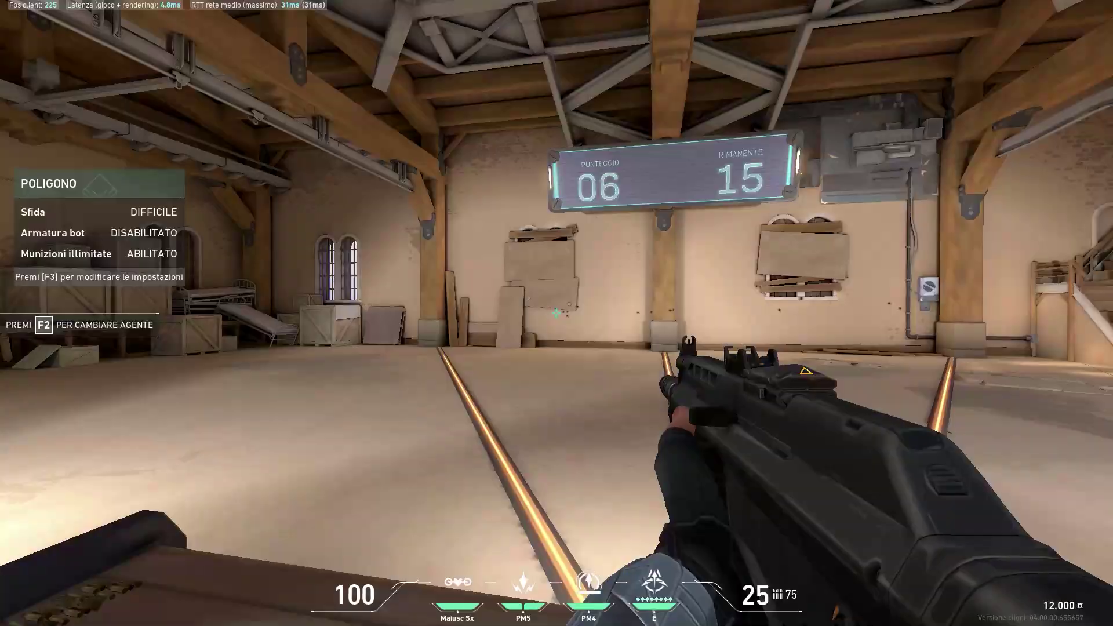
pyautogui.click(557, 313)
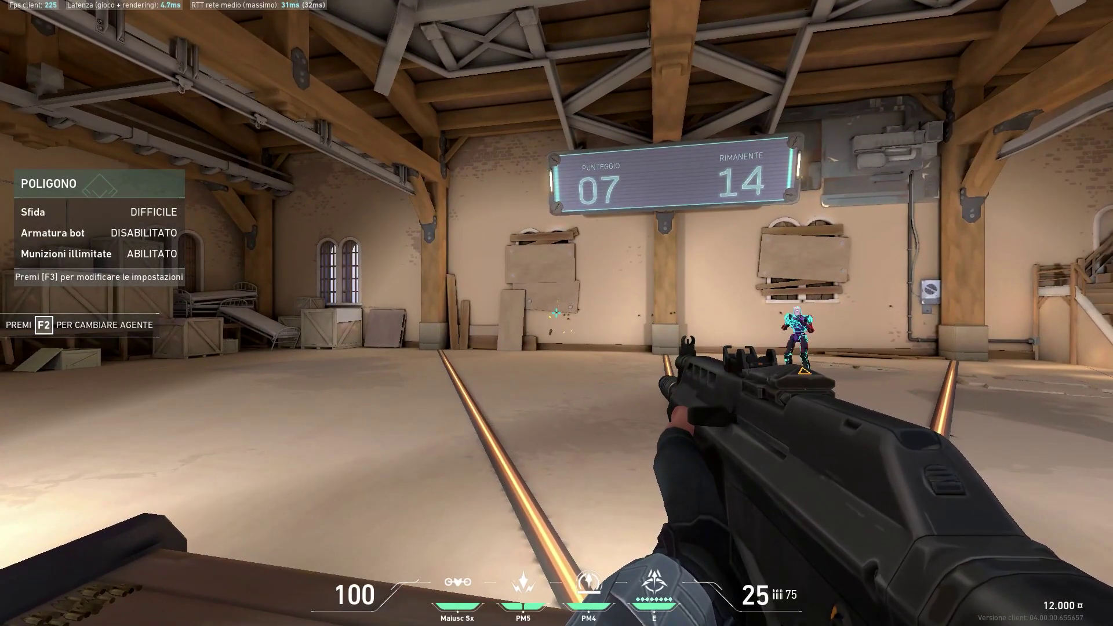
pyautogui.click(556, 313)
pyautogui.click(557, 313)
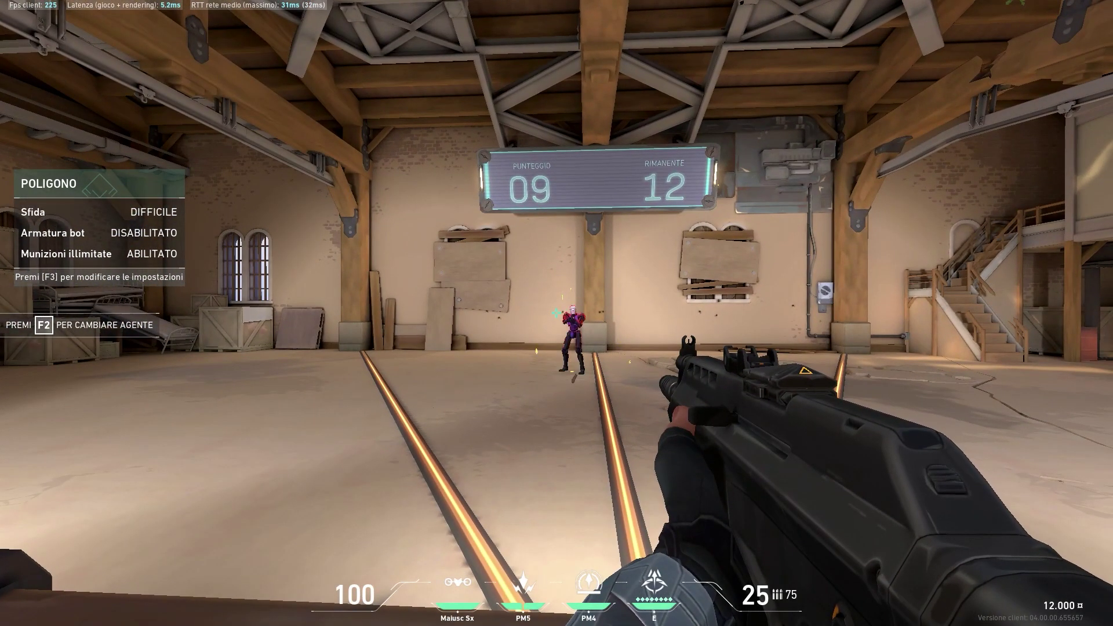
pyautogui.click(556, 313)
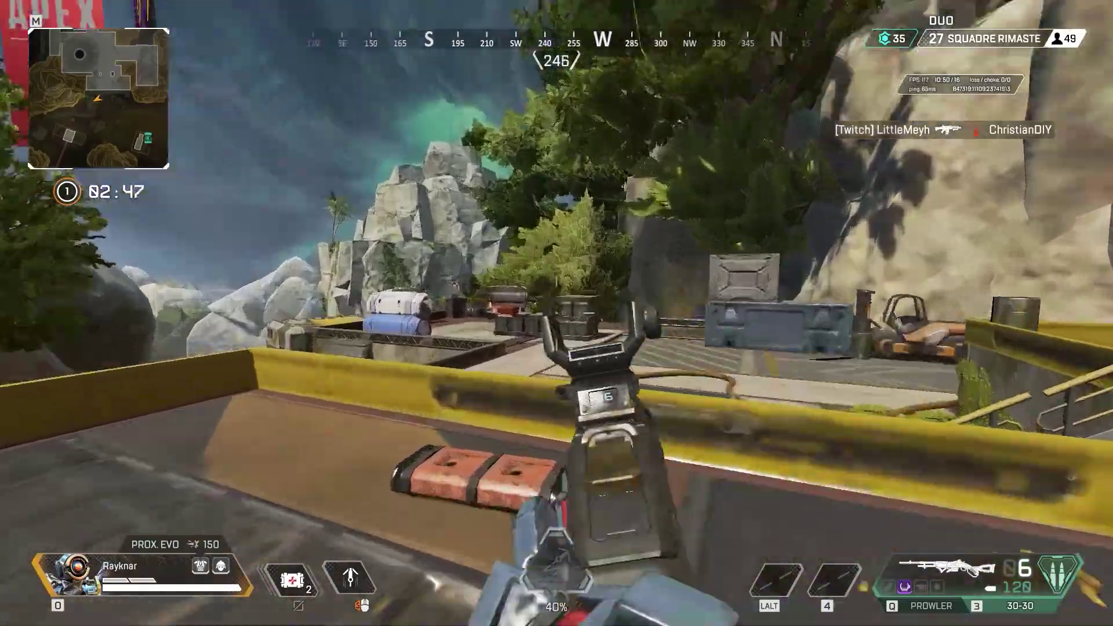
pyautogui.rightClick(557, 313)
pyautogui.click(557, 313)
pyautogui.click(557, 313)
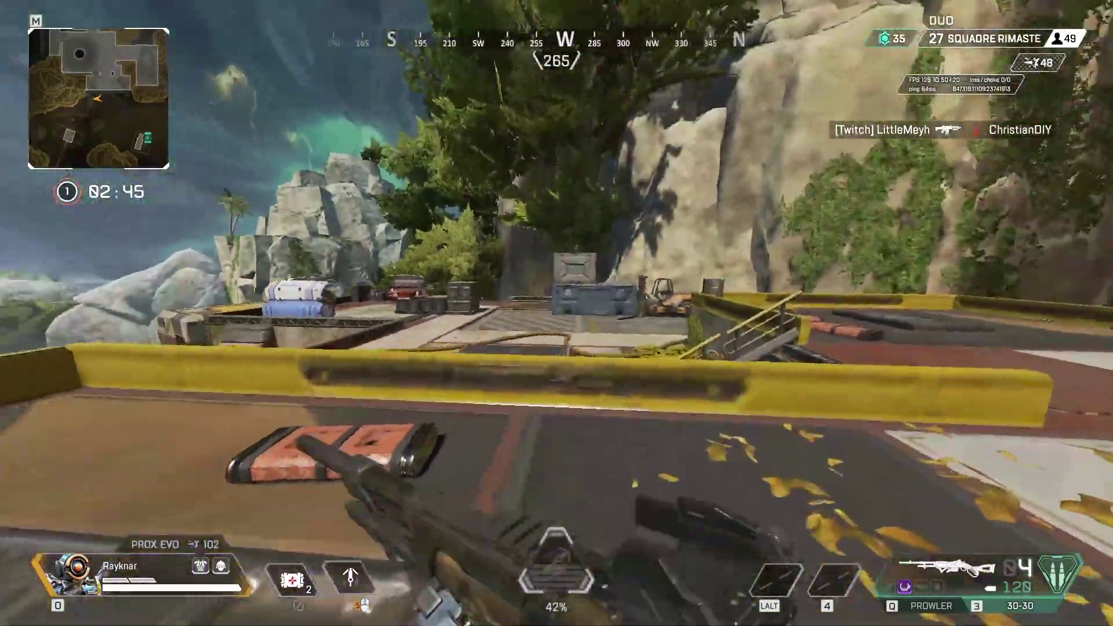
pyautogui.rightClick(556, 313)
pyautogui.click(557, 313)
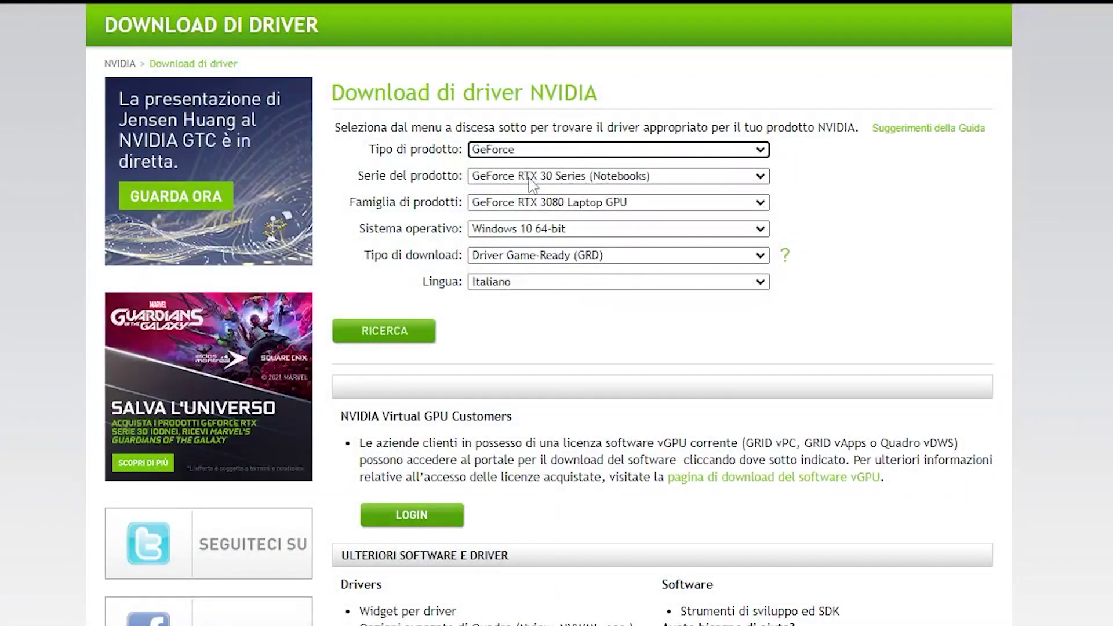
pyautogui.click(551, 176)
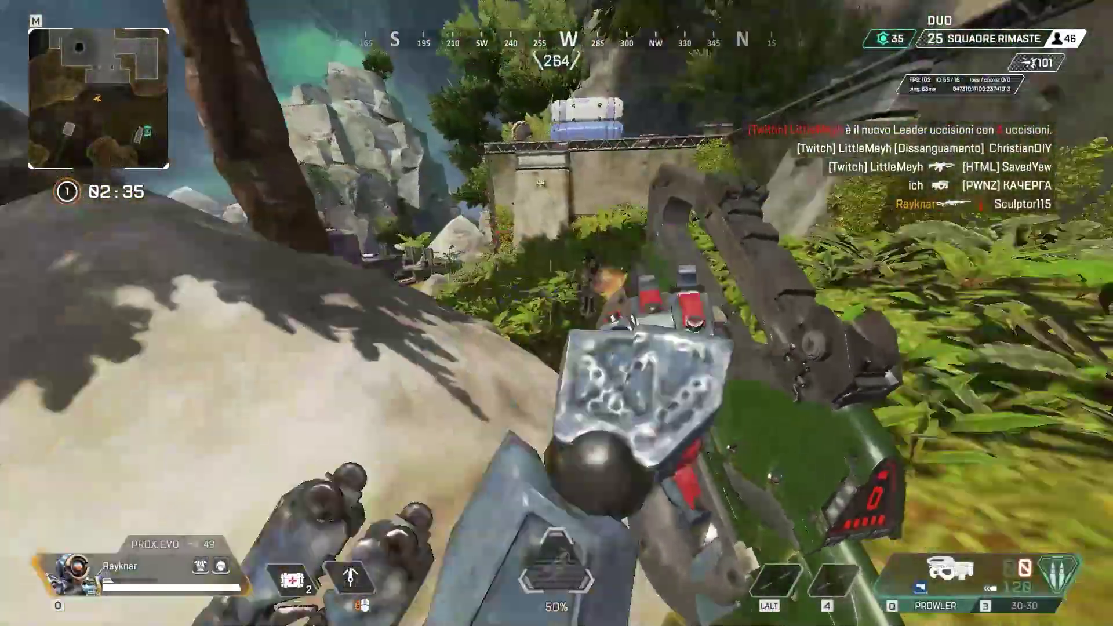
pyautogui.click(556, 313)
pyautogui.click(556, 313)
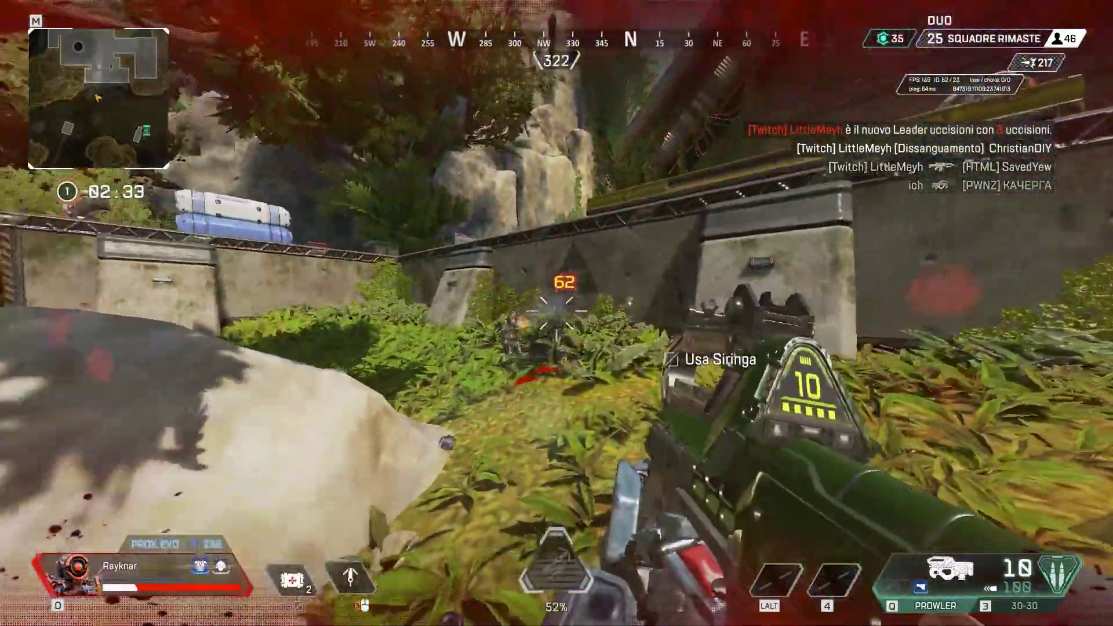
pyautogui.click(556, 313)
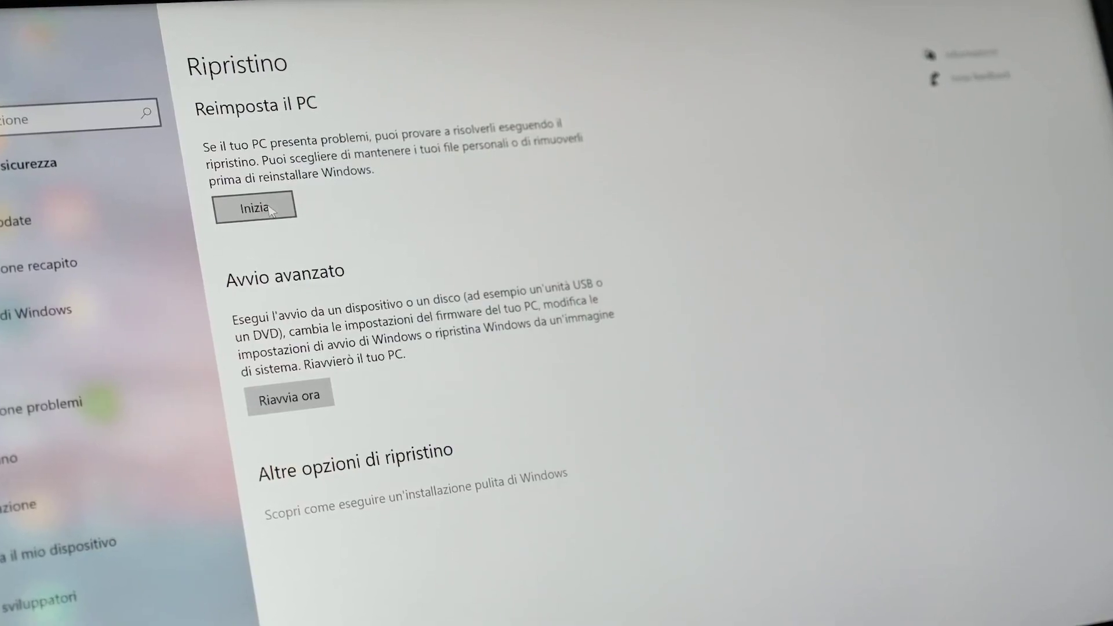
pyautogui.click(270, 209)
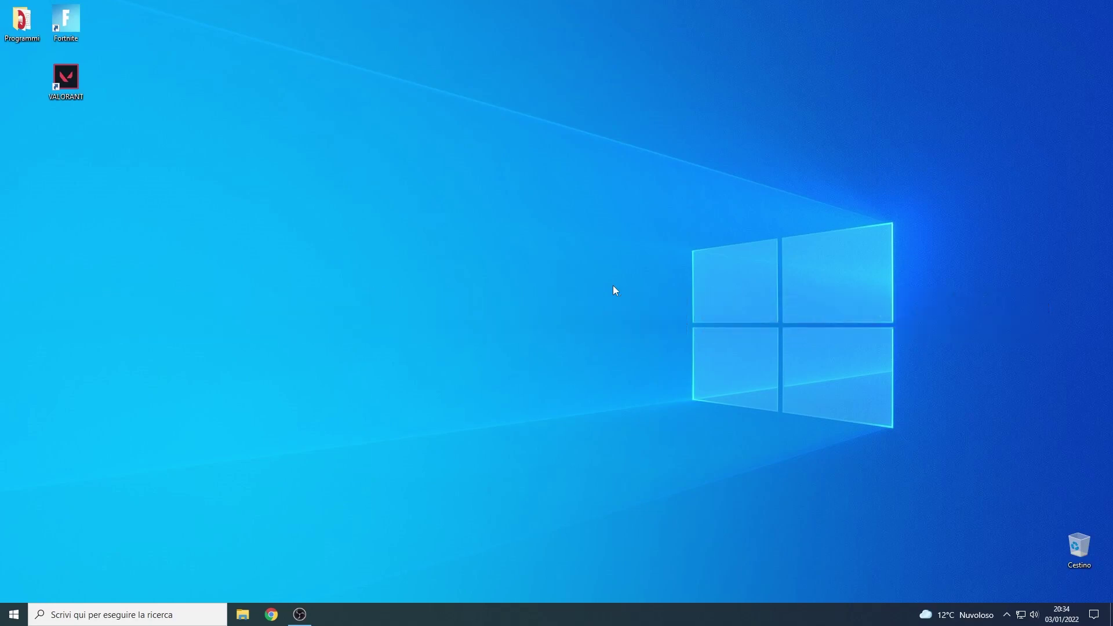
# Step: Search Windows for "punto", open the restore point settings and delete all restore points on Volume (F:)
pyautogui.click(171, 607)
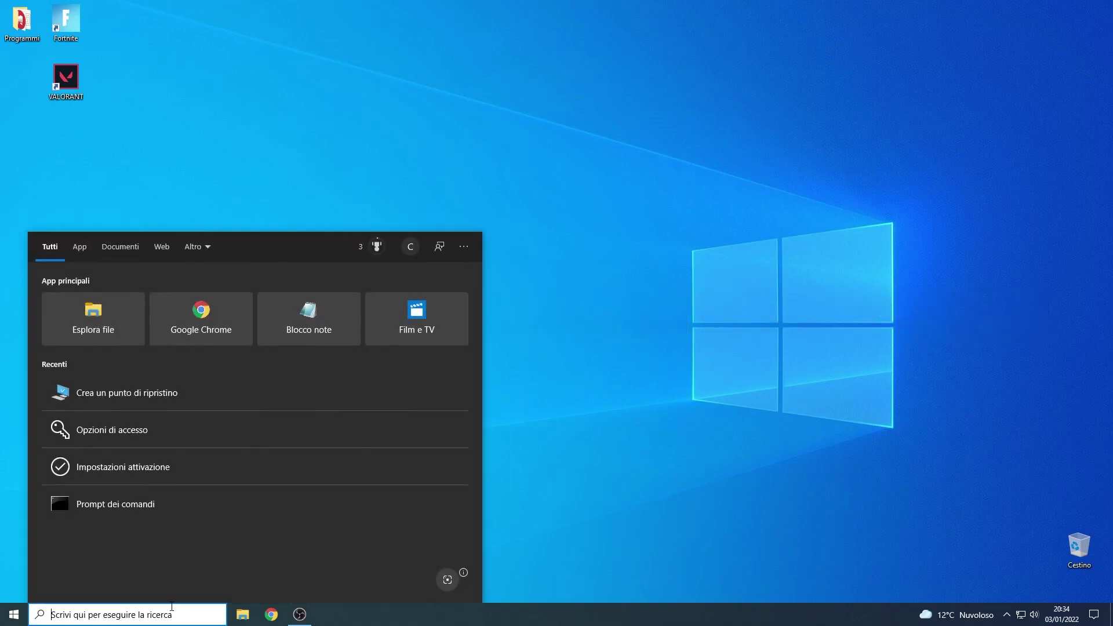
pyautogui.write('punto')
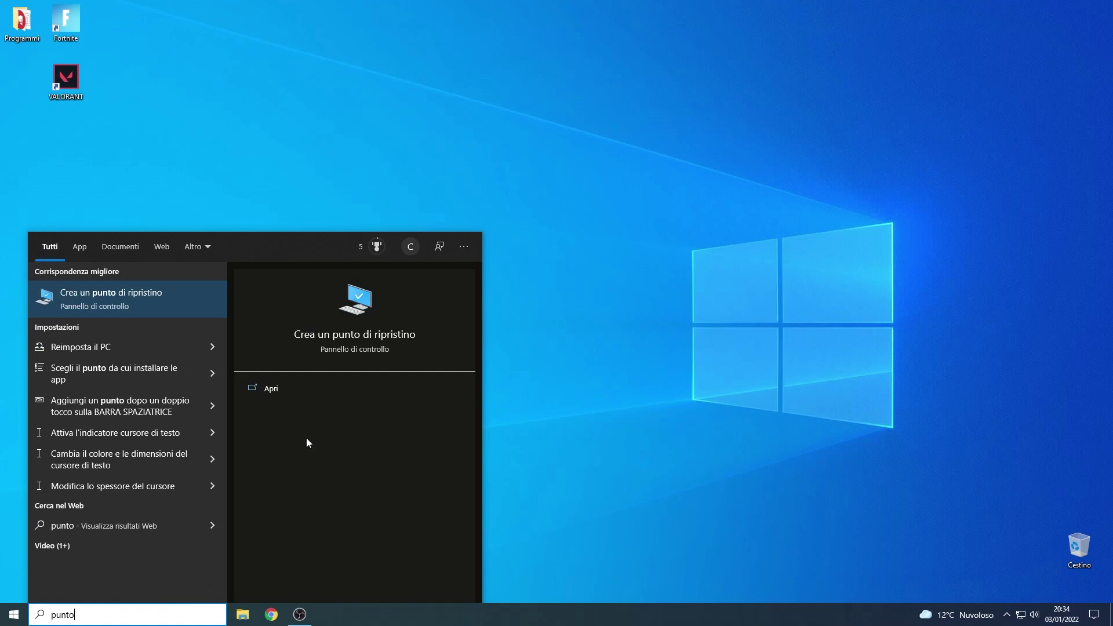
pyautogui.click(374, 334)
pyautogui.click(266, 287)
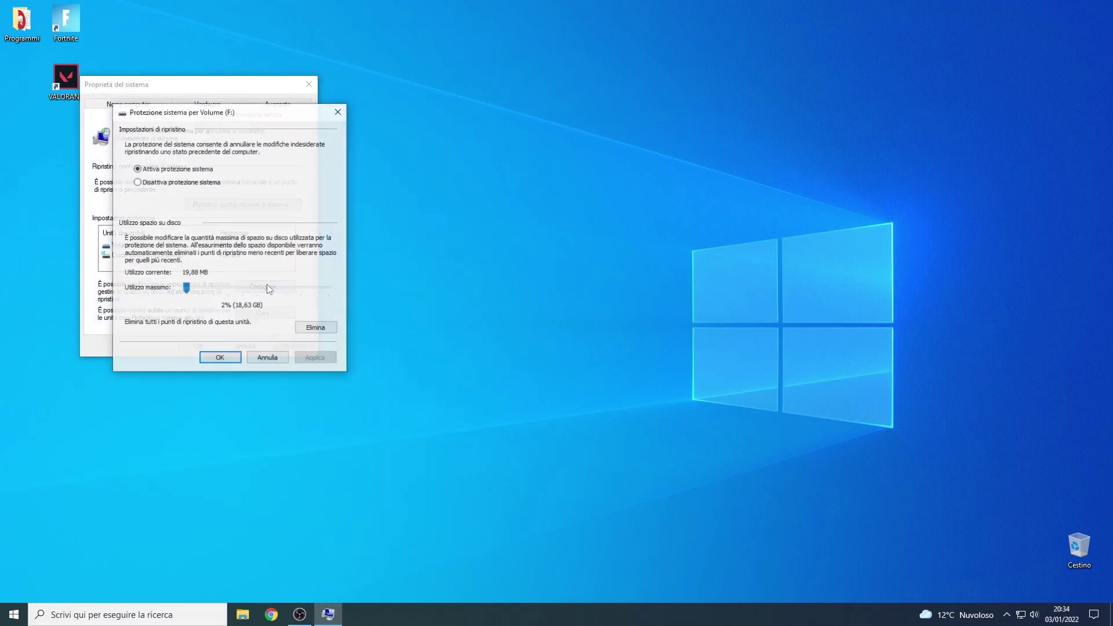
pyautogui.click(316, 328)
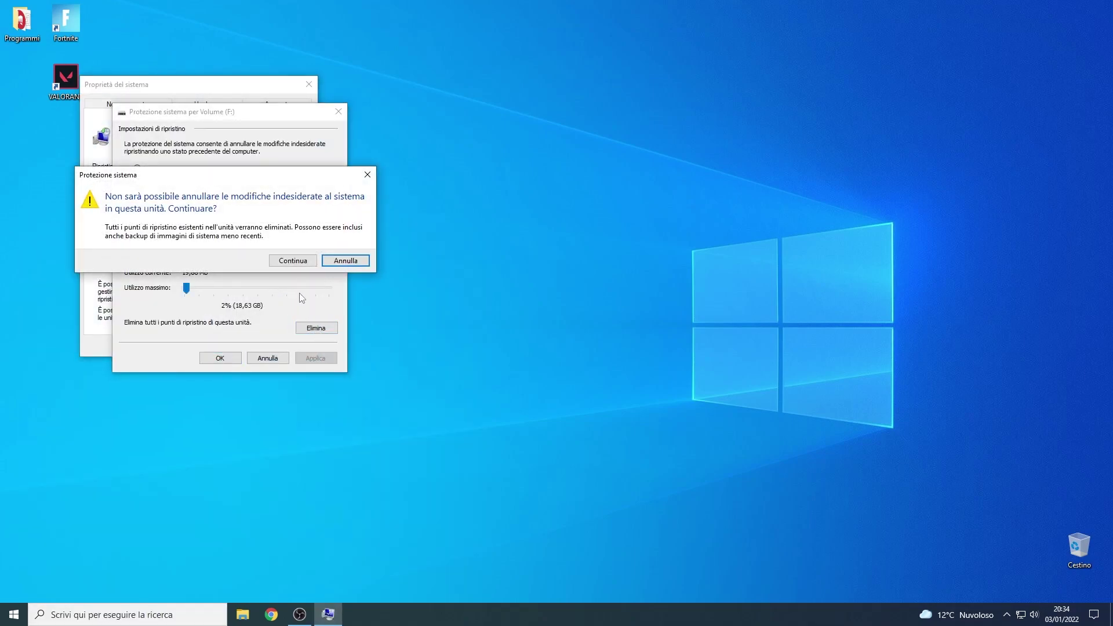
pyautogui.click(294, 261)
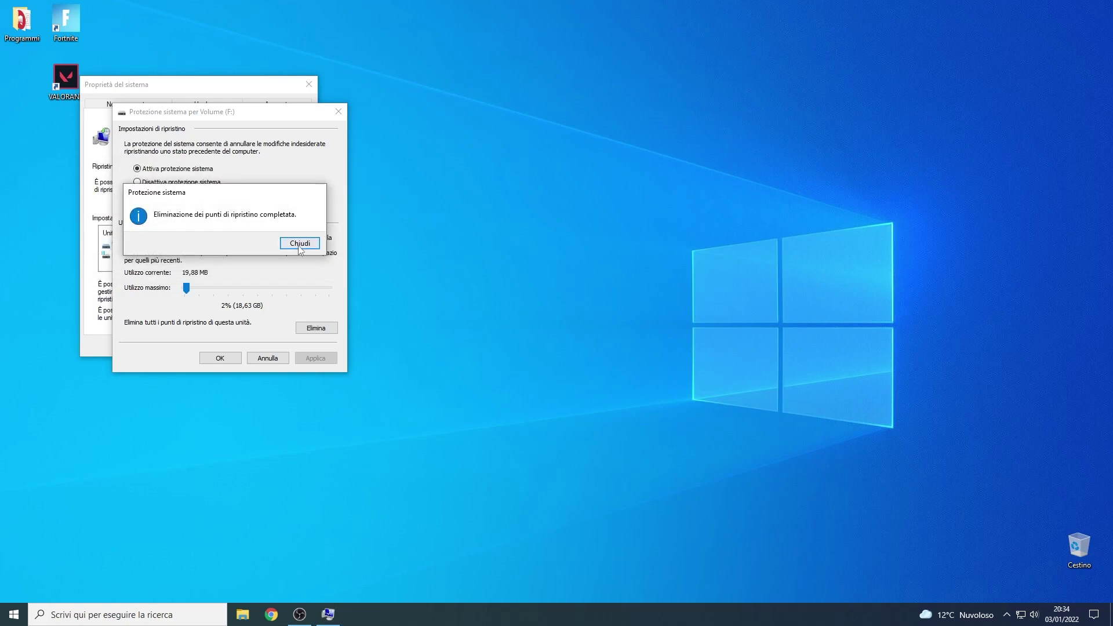
pyautogui.click(303, 247)
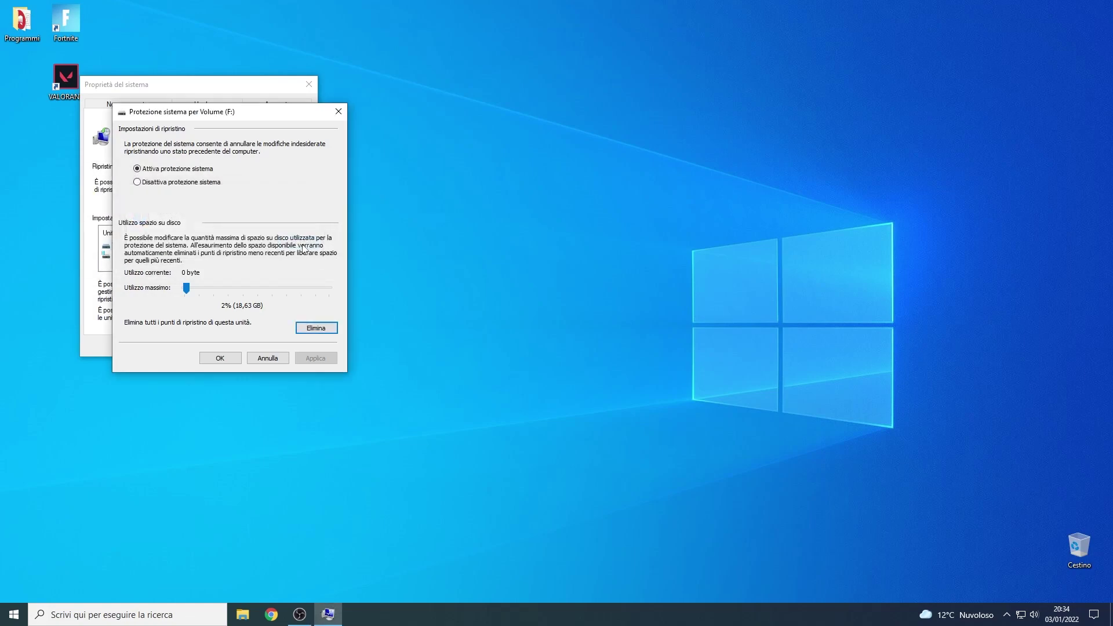
pyautogui.click(221, 359)
# Step: Create a new system restore point with a description and close the system properties
pyautogui.click(265, 314)
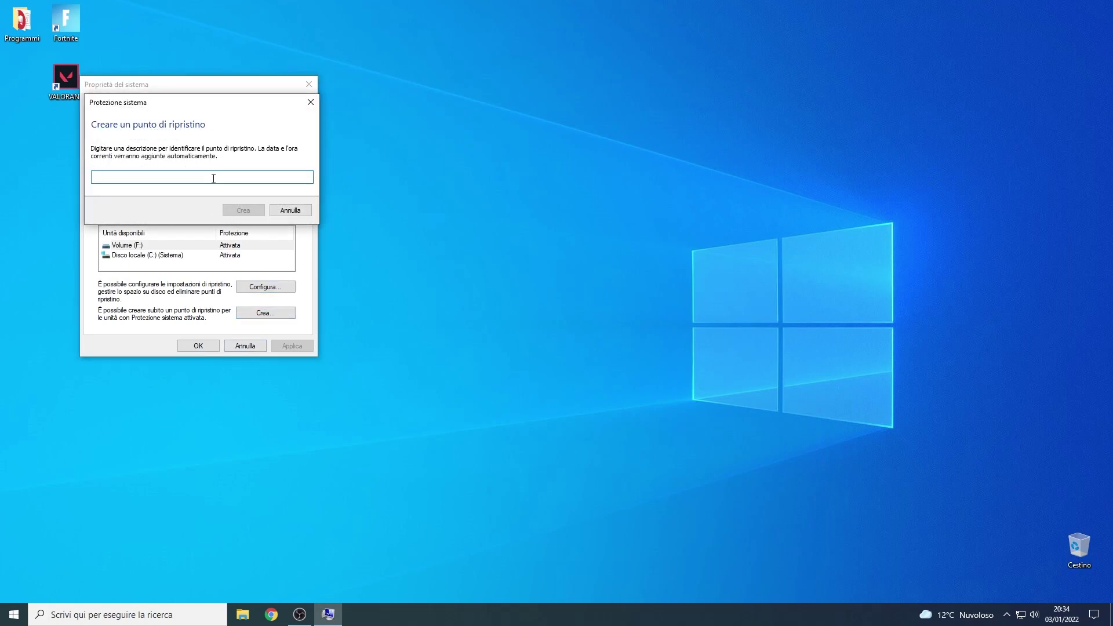
pyautogui.click(250, 211)
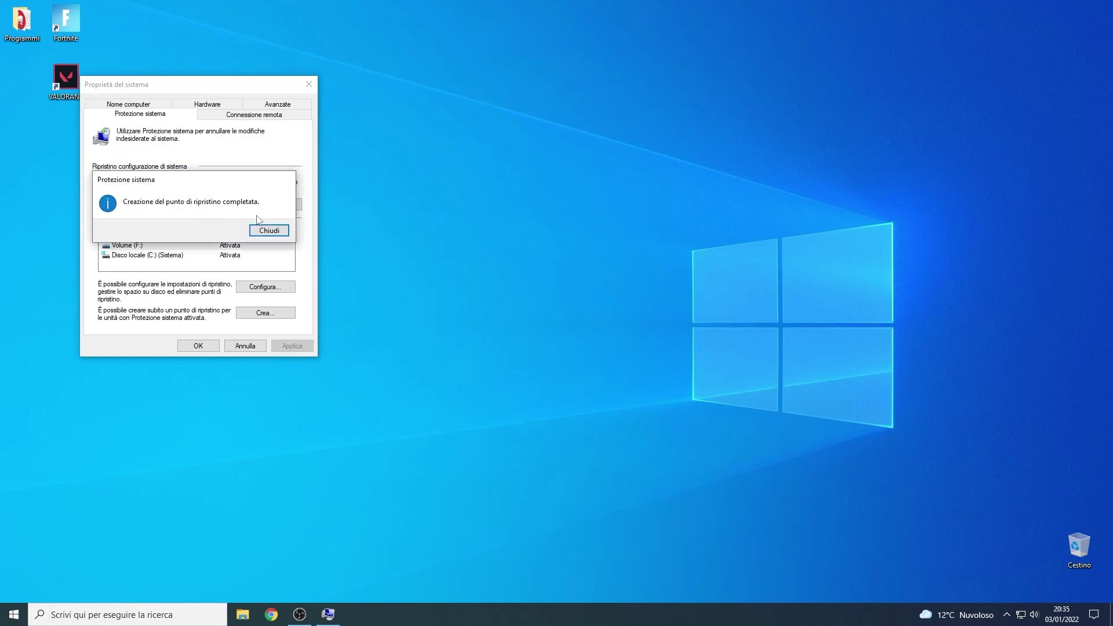
pyautogui.click(269, 232)
pyautogui.click(308, 84)
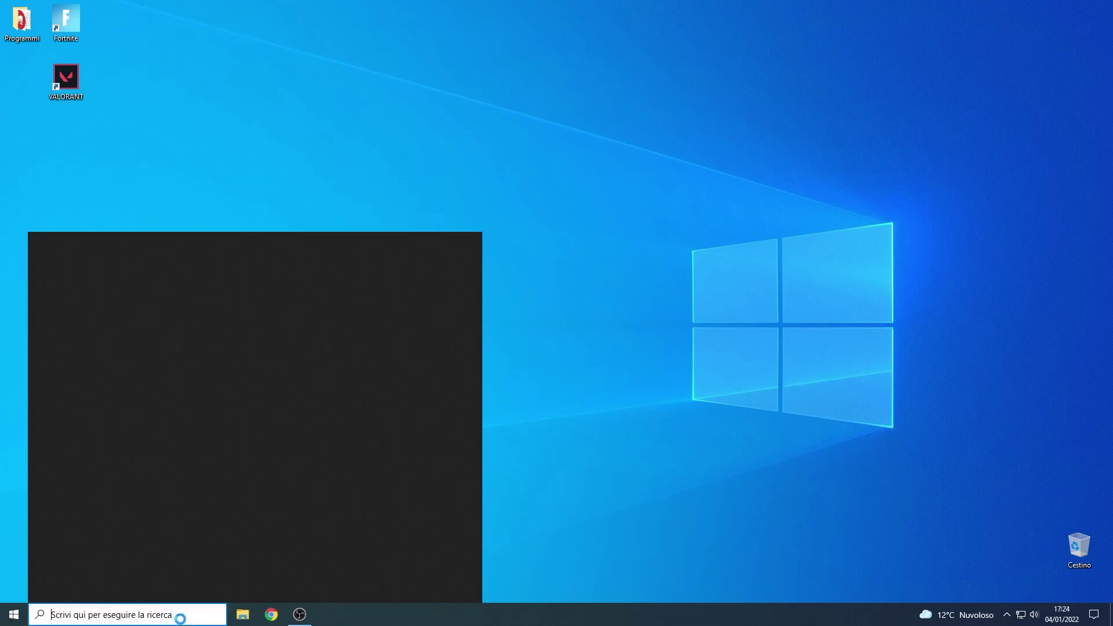
# Step: Check the optional updates in the Windows Update settings, including driver updates, and close the settings
pyautogui.write('up')
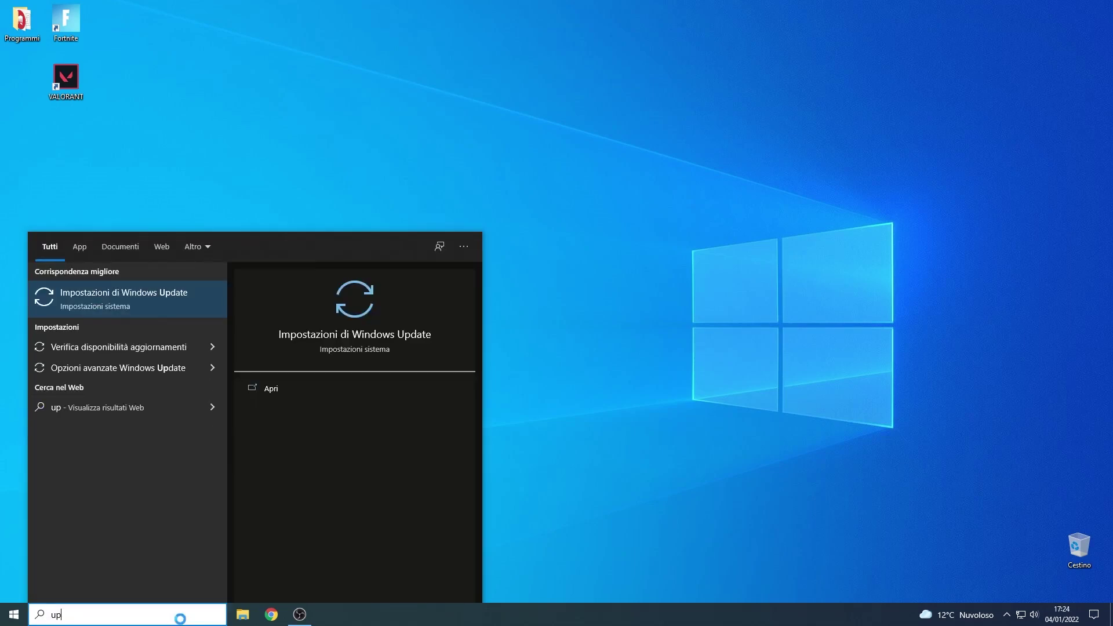
pyautogui.click(360, 334)
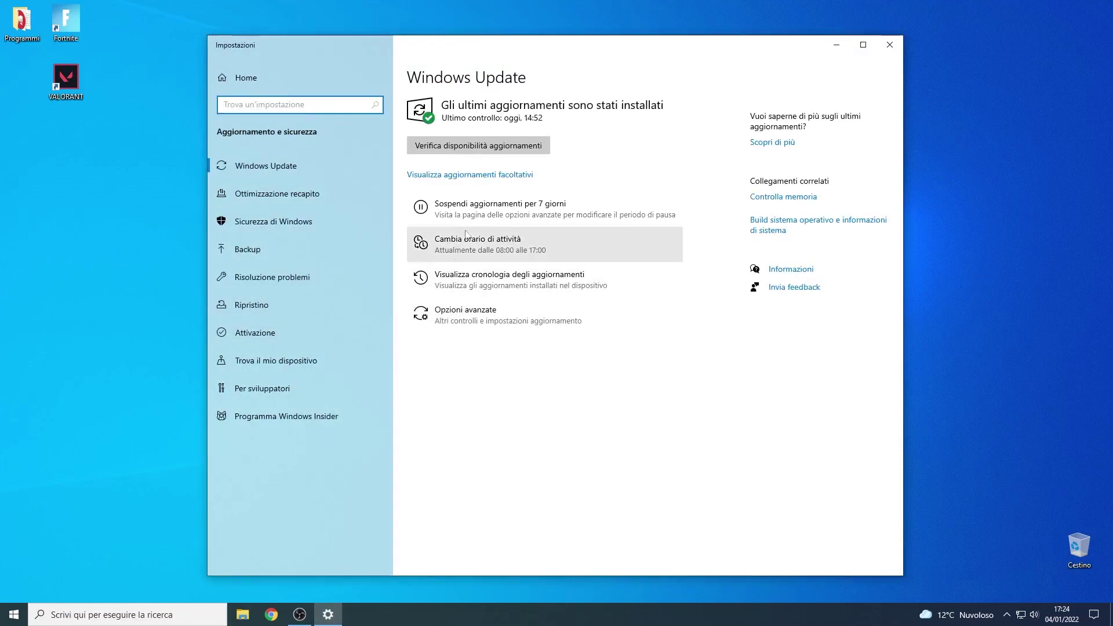
pyautogui.click(477, 180)
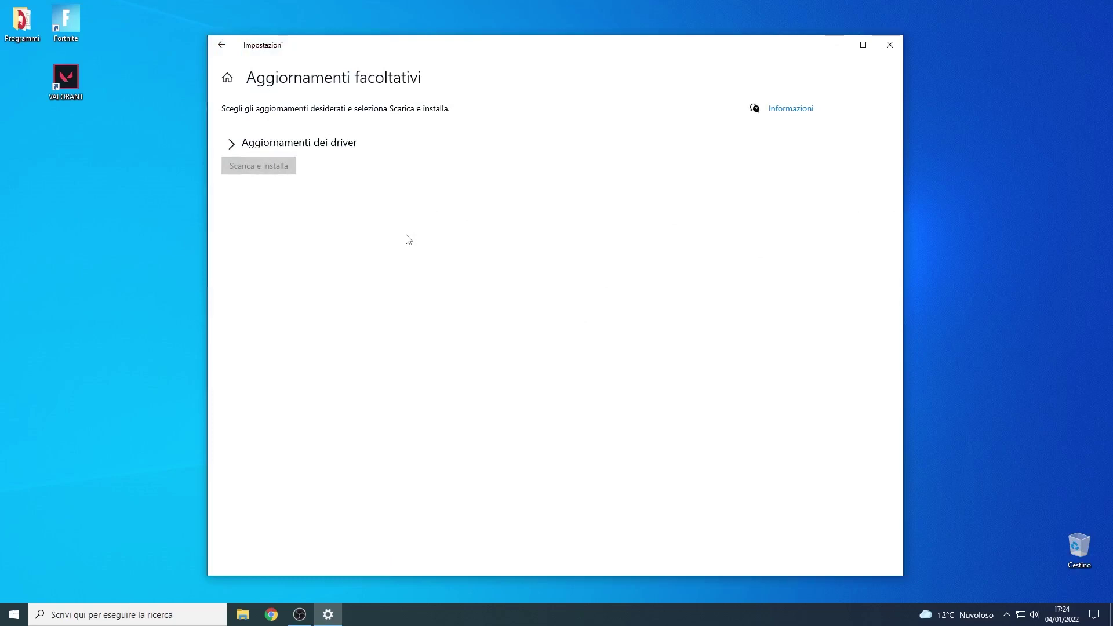
pyautogui.click(889, 46)
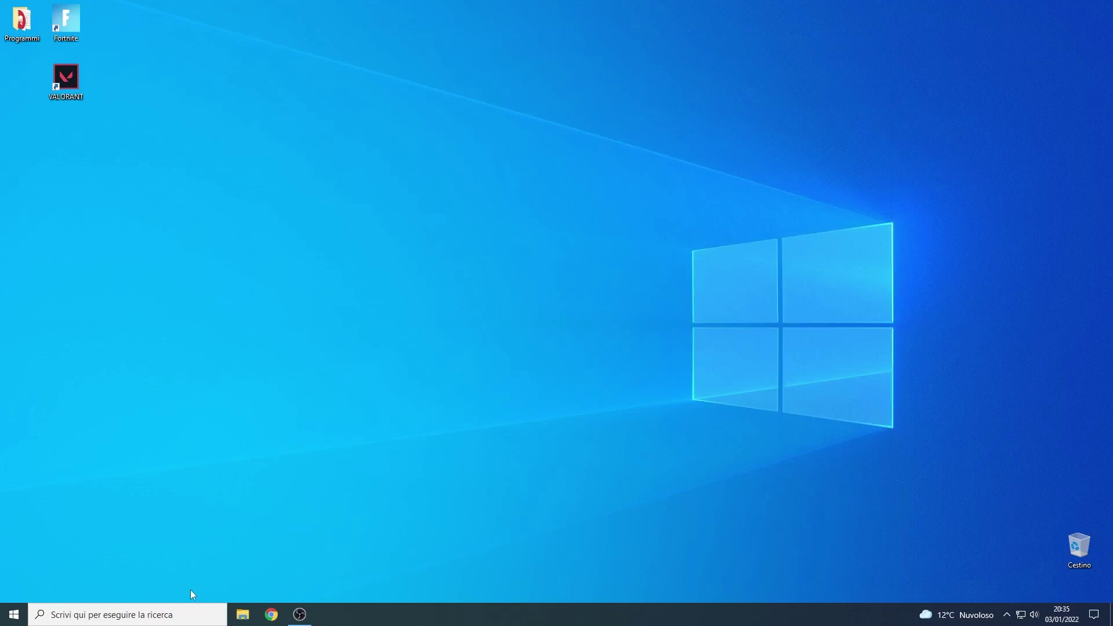
# Step: Delete everything in the user's %temp% folder, cancel deletion of files still in use, and close the folder
pyautogui.click(162, 616)
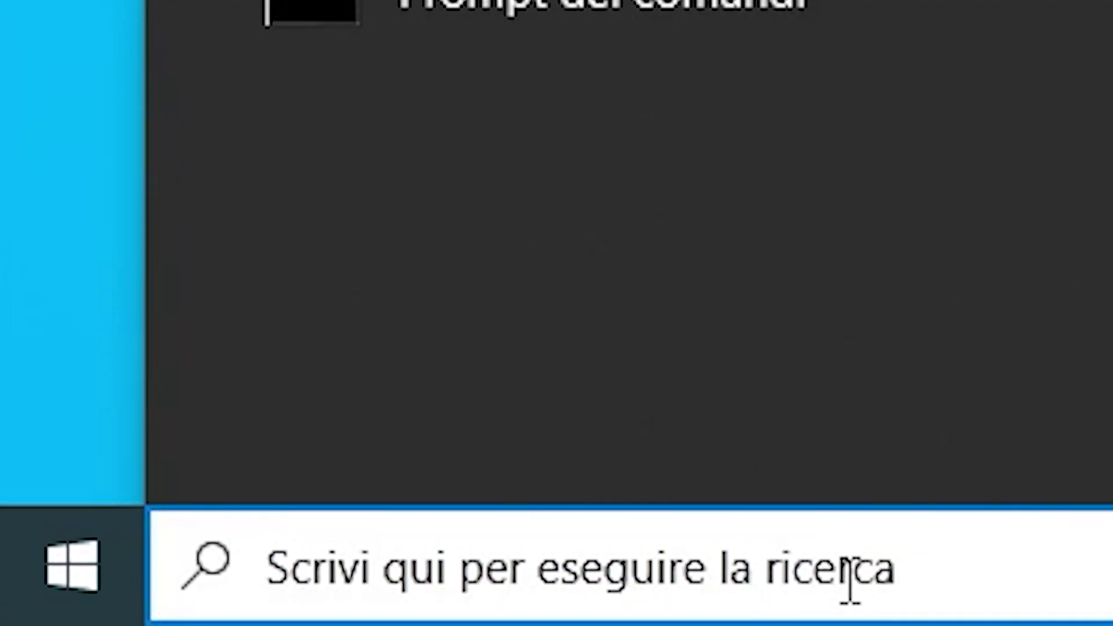
pyautogui.write('%temp%')
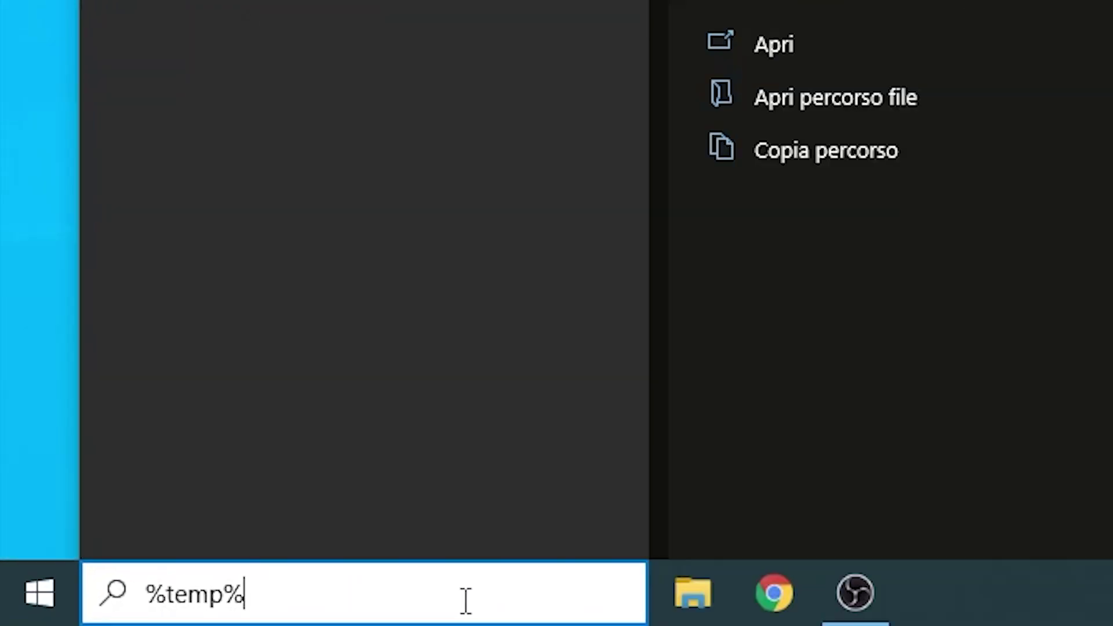
pyautogui.press('Return')
pyautogui.hotkey('ctrl', 'a')
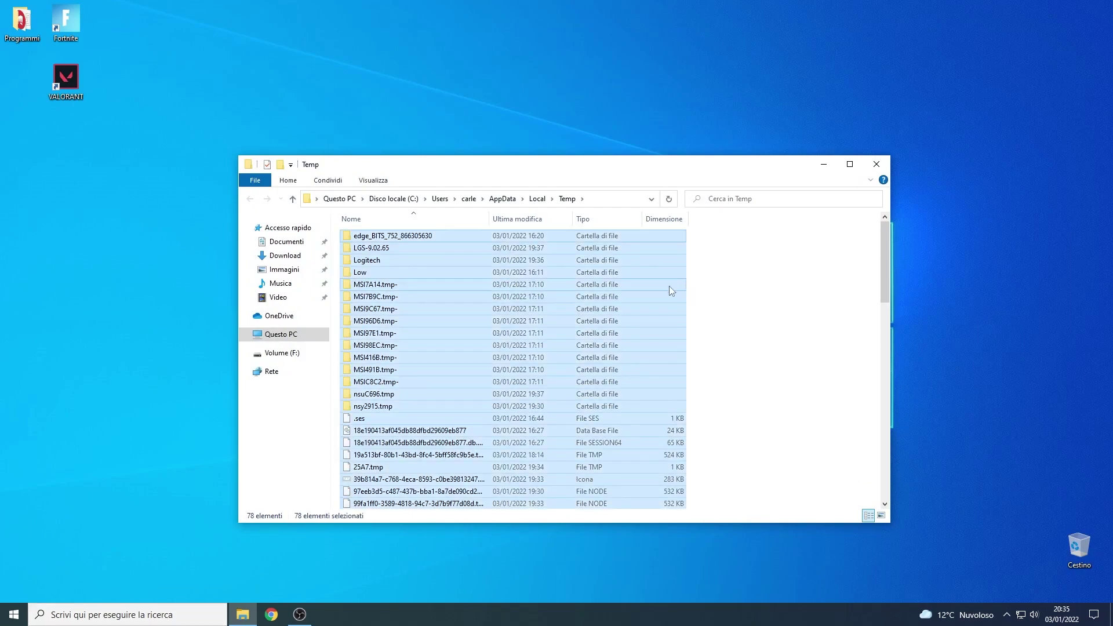
pyautogui.rightClick(644, 298)
pyautogui.click(671, 414)
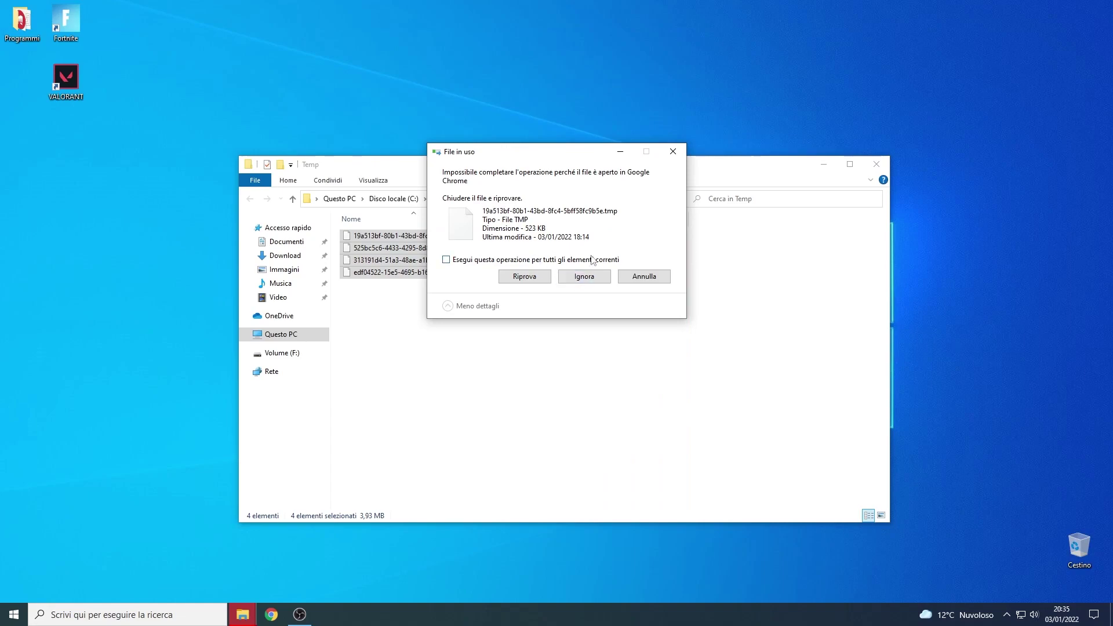
pyautogui.click(645, 277)
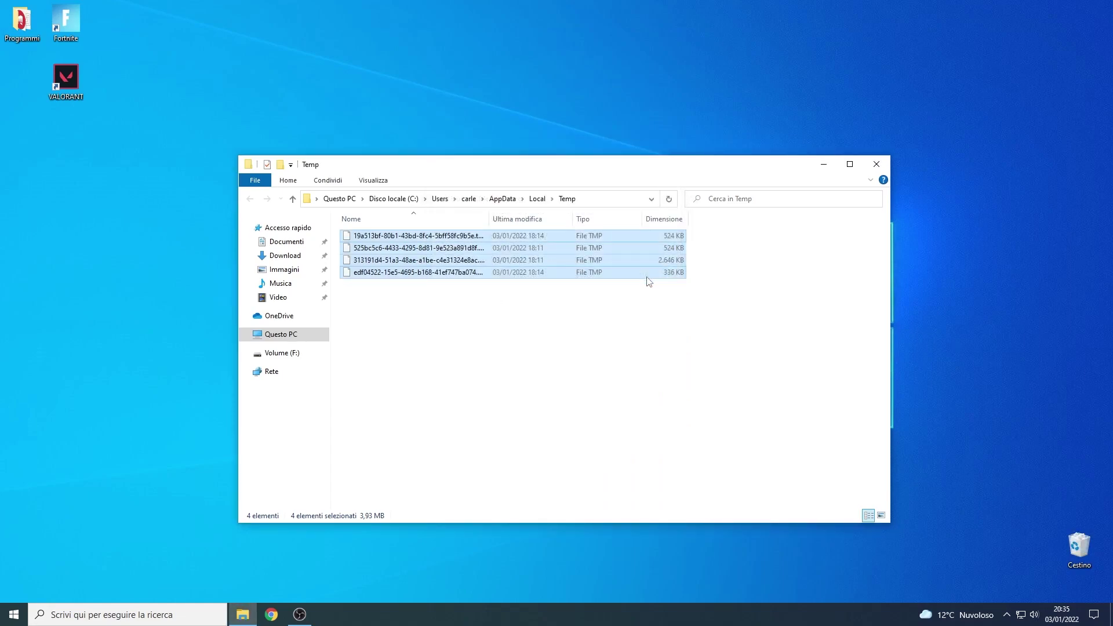
pyautogui.click(877, 167)
# Step: Delete all files and folders inside C:\Windows\Temp and close the file window
pyautogui.click(242, 614)
pyautogui.click(281, 334)
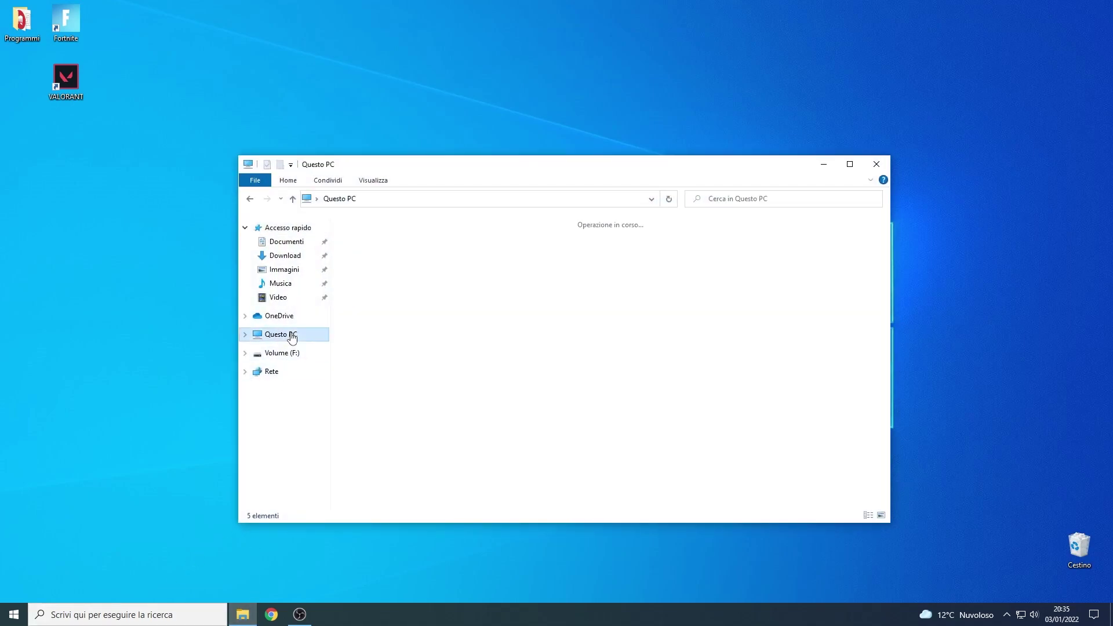
pyautogui.click(424, 361)
pyautogui.doubleClick(424, 360)
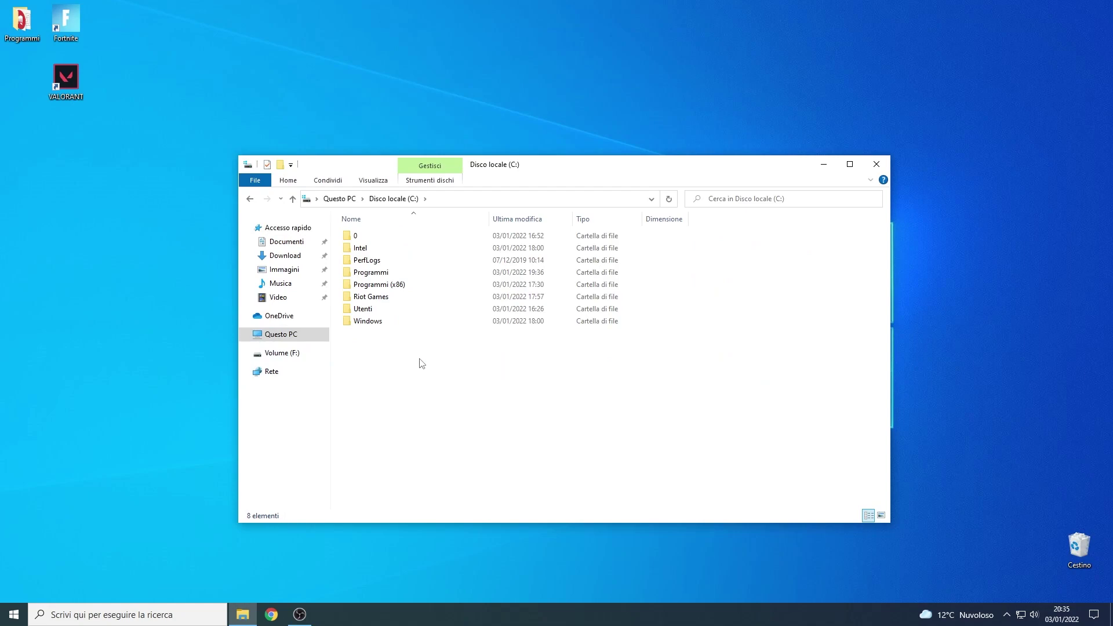
pyautogui.doubleClick(376, 323)
pyautogui.scroll(-15, 378, 323)
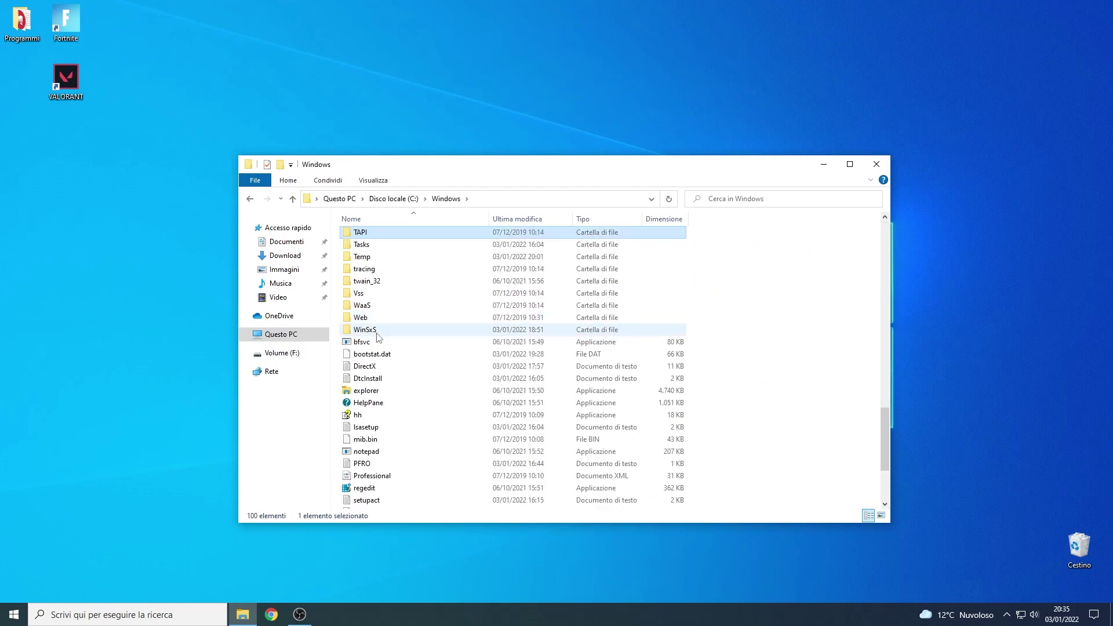
pyautogui.doubleClick(366, 262)
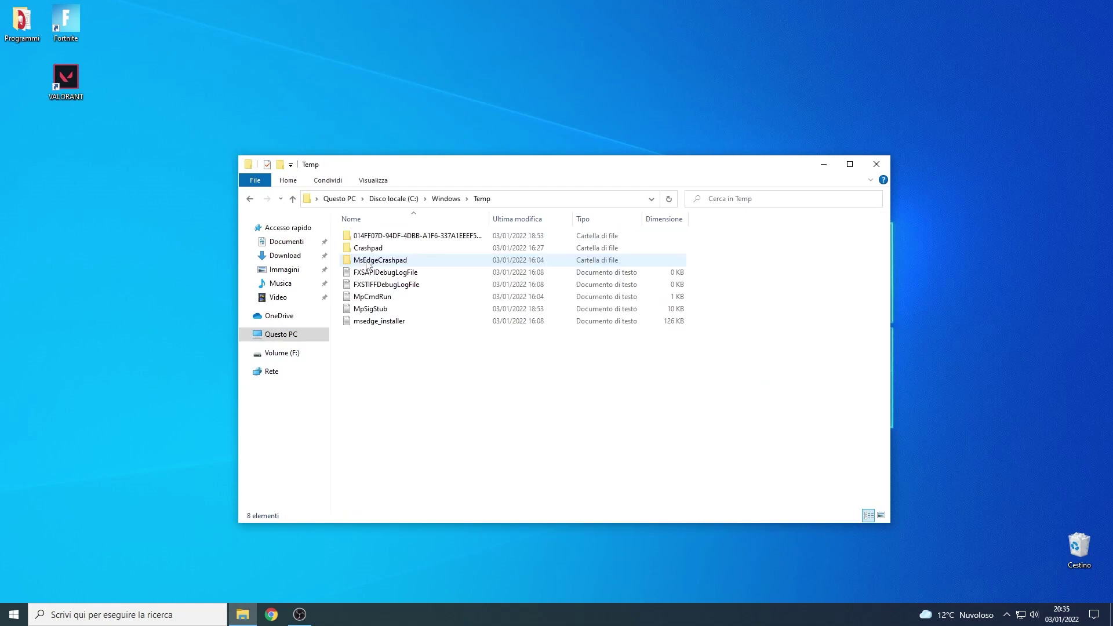
pyautogui.hotkey('ctrl', 'a')
pyautogui.rightClick(386, 273)
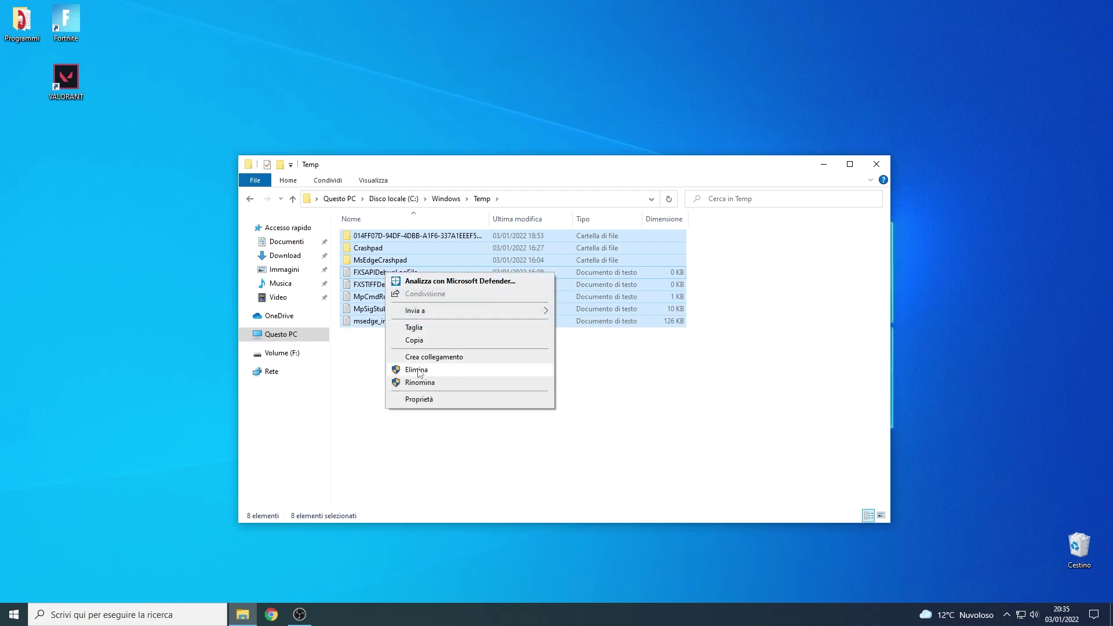
pyautogui.click(417, 371)
pyautogui.click(876, 164)
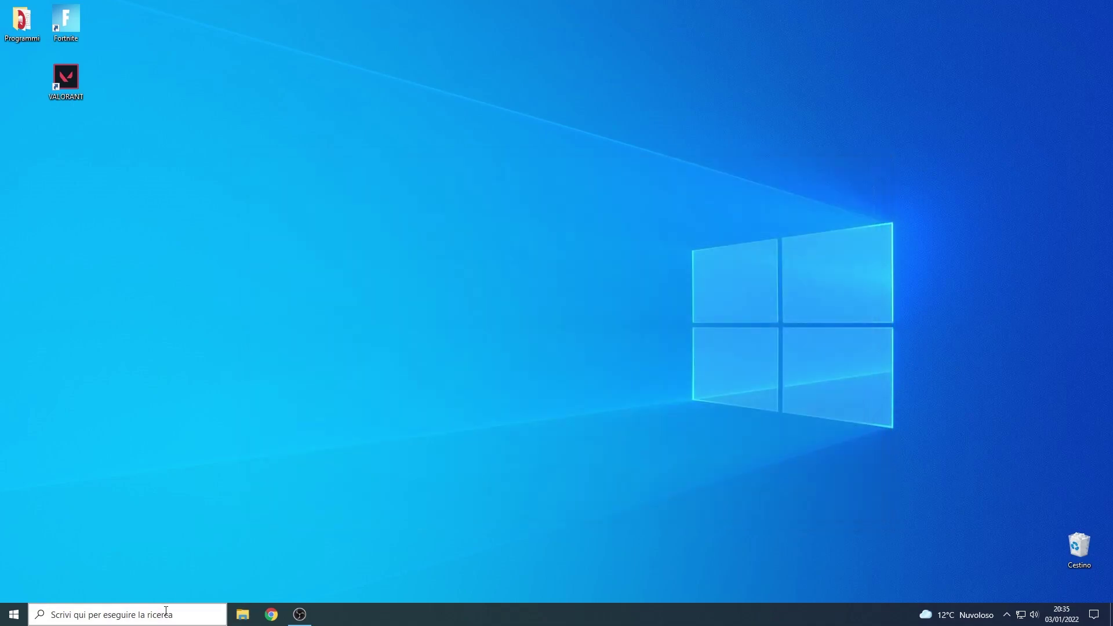
# Step: Search Windows for "puli" and open Pulizia disco for drive C:
pyautogui.click(167, 612)
pyautogui.write('puli')
pyautogui.click(395, 354)
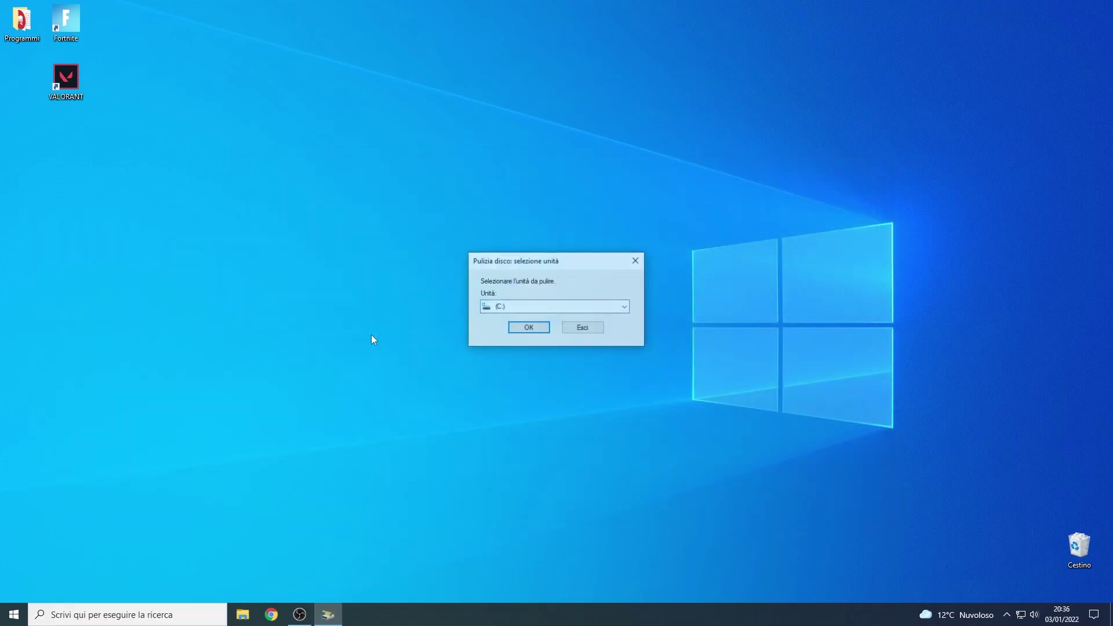
pyautogui.click(529, 326)
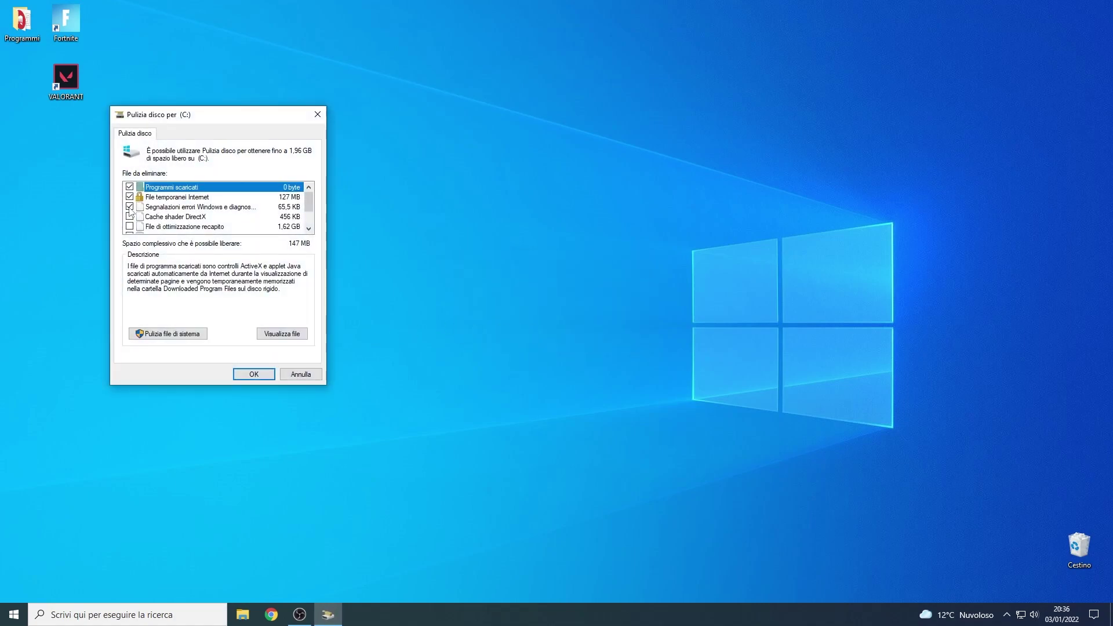
# Step: Include the DirectX shader cache, delivery optimisation files and all remaining categories in the disk cleanup of C:, and permanently delete the files
pyautogui.click(129, 216)
pyautogui.click(129, 226)
pyautogui.scroll(-1, 138, 228)
pyautogui.click(252, 377)
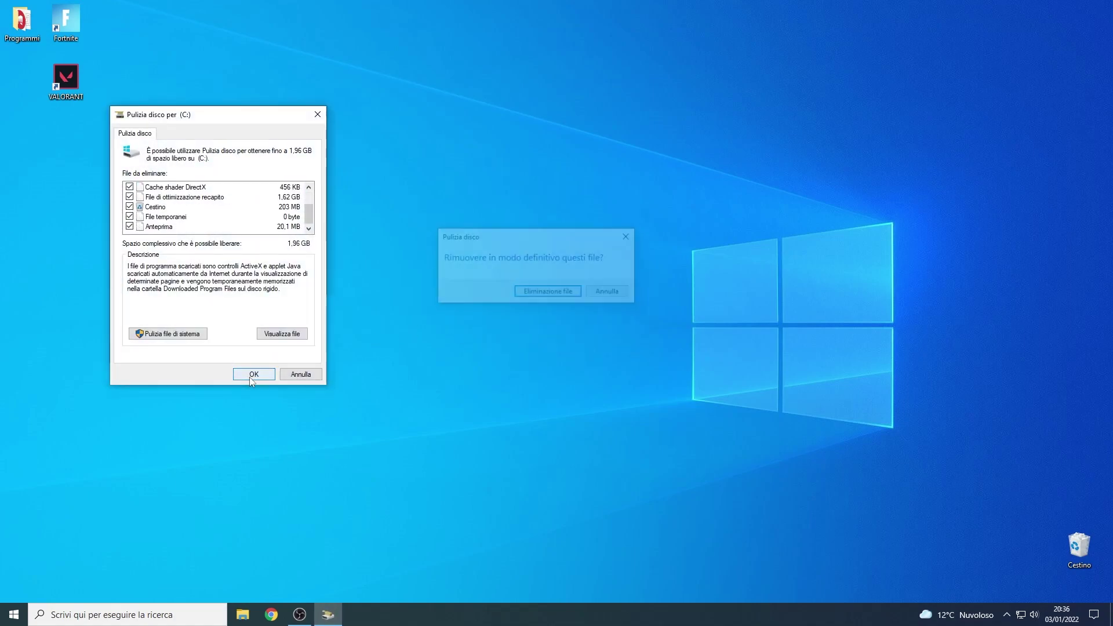
pyautogui.click(549, 294)
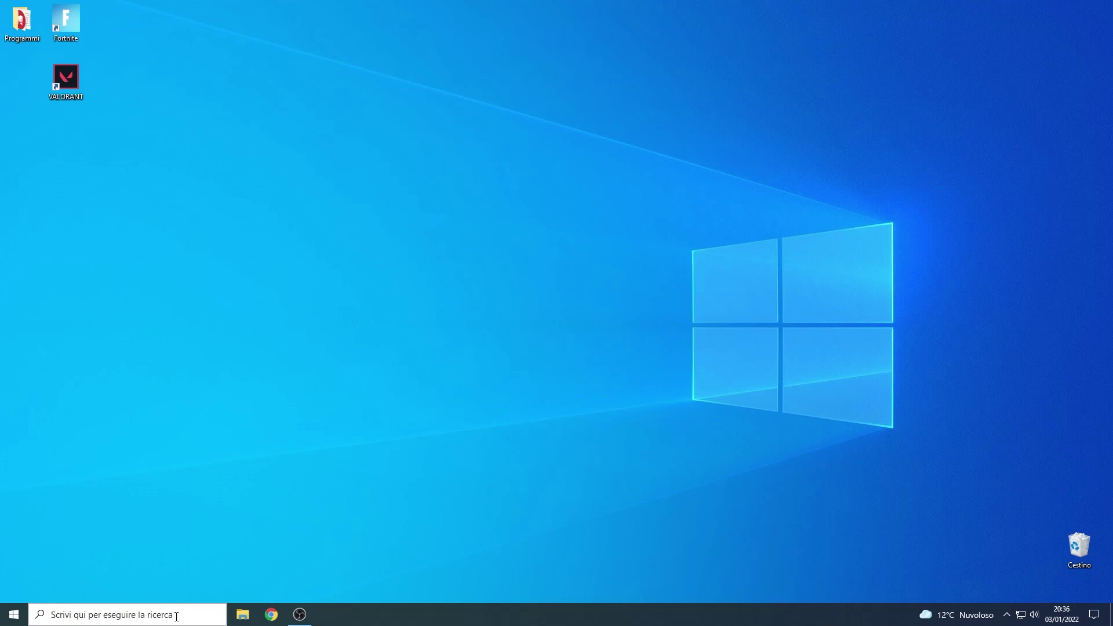
# Step: Search Windows for "mappe of", view the automatic map update option in the Mappe offline settings, and close the settings
pyautogui.click(176, 616)
pyautogui.write('mappe of')
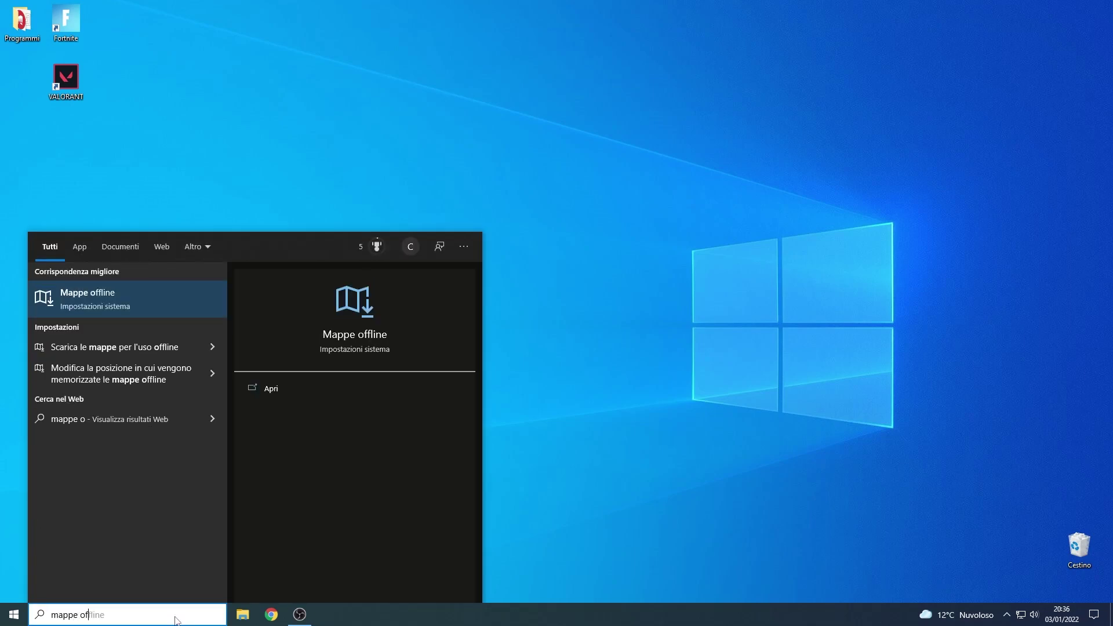
pyautogui.click(372, 337)
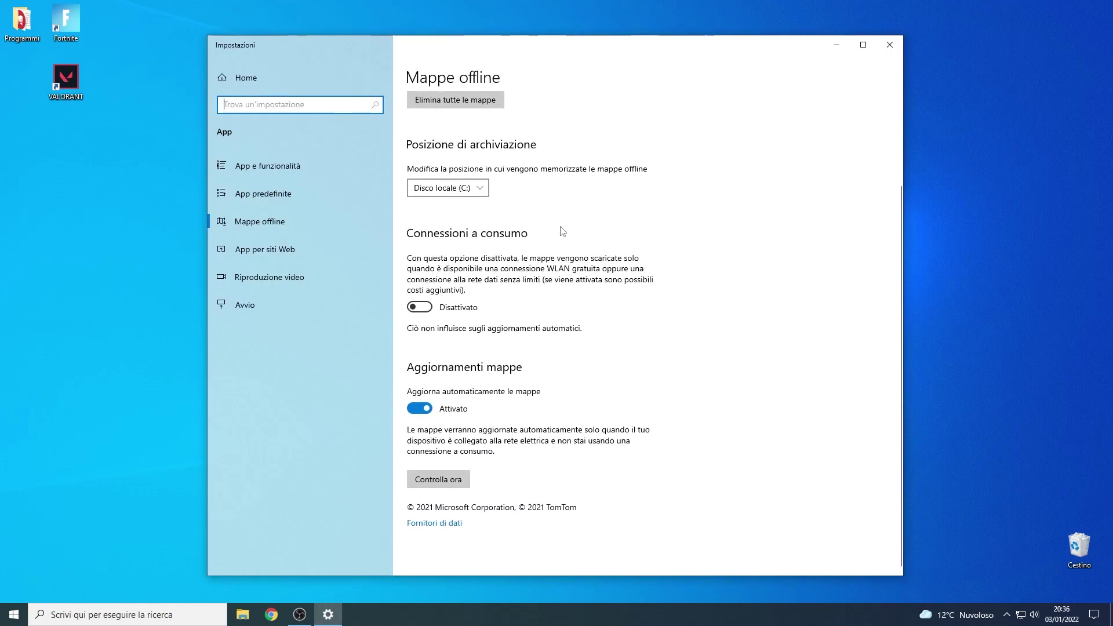
pyautogui.click(890, 45)
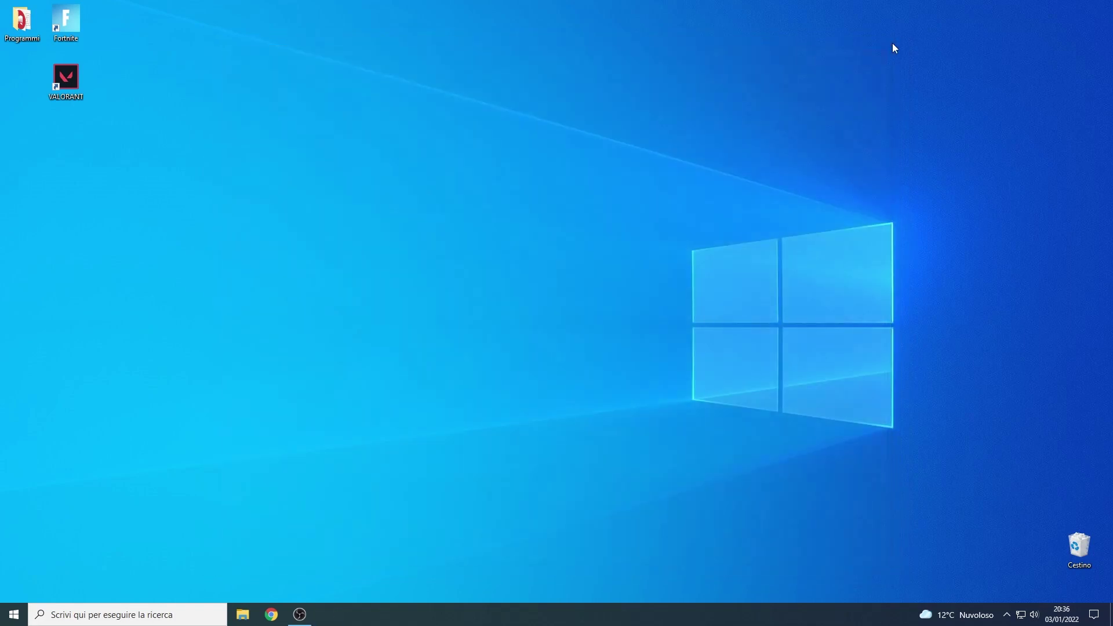
# Step: Find the App in background settings through Windows search, turn off background running for all apps, and close the settings
pyautogui.click(176, 613)
pyautogui.write('app in')
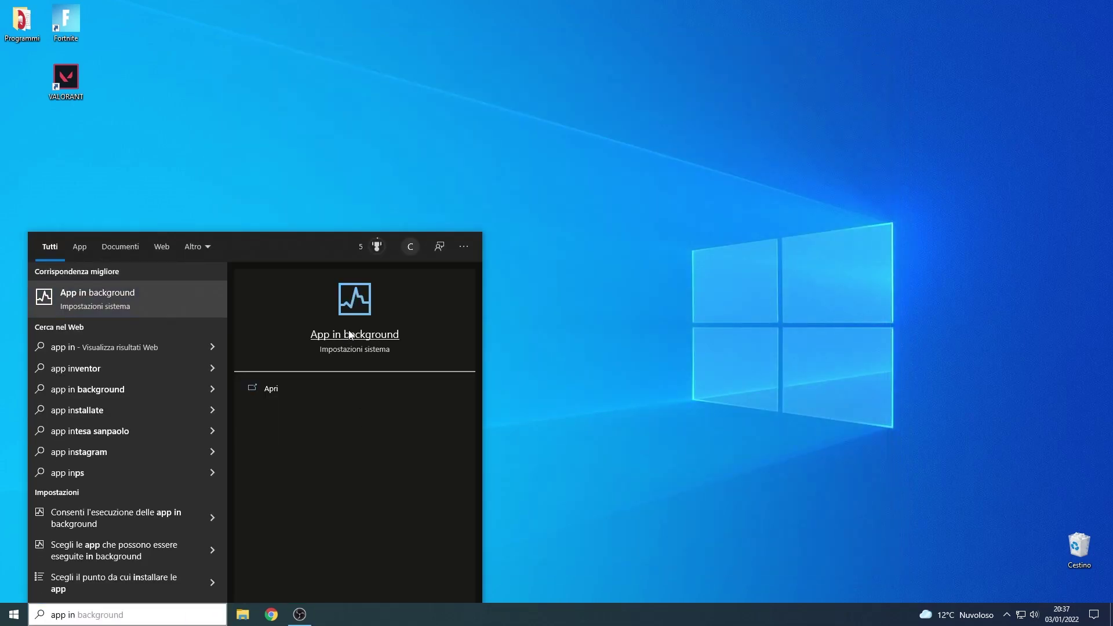
pyautogui.press('Return')
pyautogui.click(425, 150)
pyautogui.scroll(-15, 532, 329)
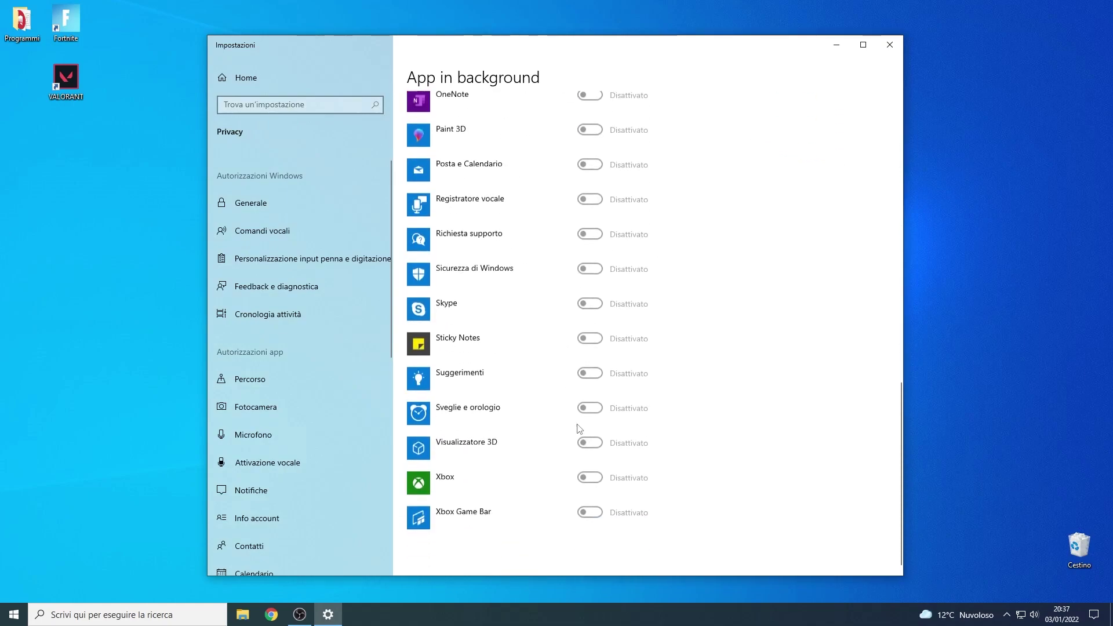
pyautogui.click(890, 44)
# Step: In the App di avvio settings, disable EpicGamesLauncher, Google Chrome, Logitech Gaming Framework and Vanguard tray notification at startup, and close the settings
pyautogui.press('super')
pyautogui.write('app di avvio')
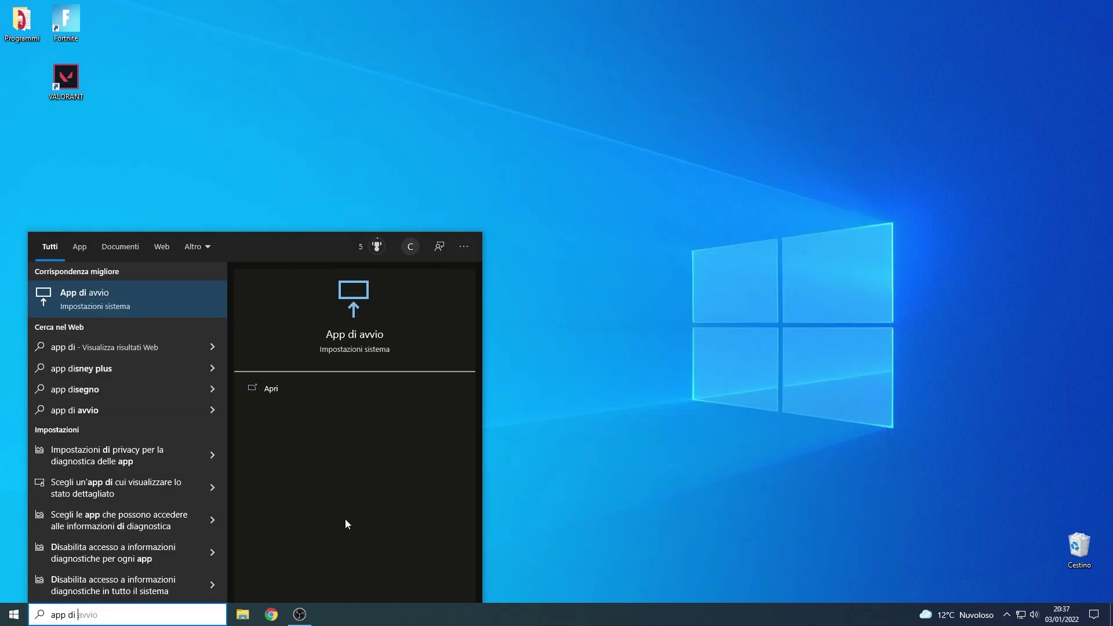
pyautogui.press('Return')
pyautogui.click(590, 195)
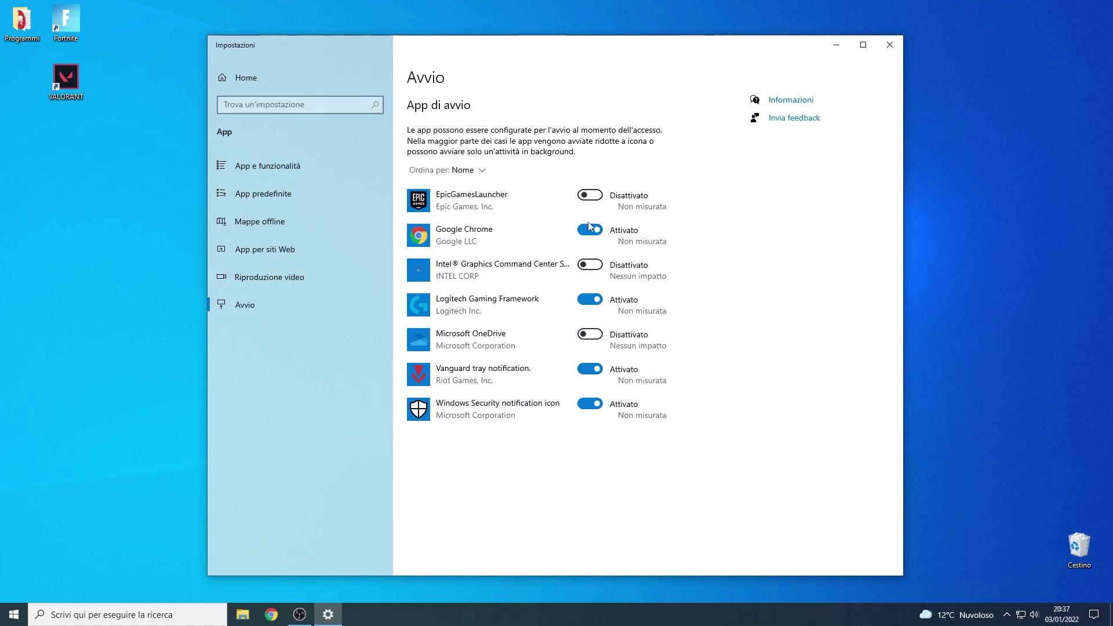
pyautogui.click(591, 297)
pyautogui.click(590, 368)
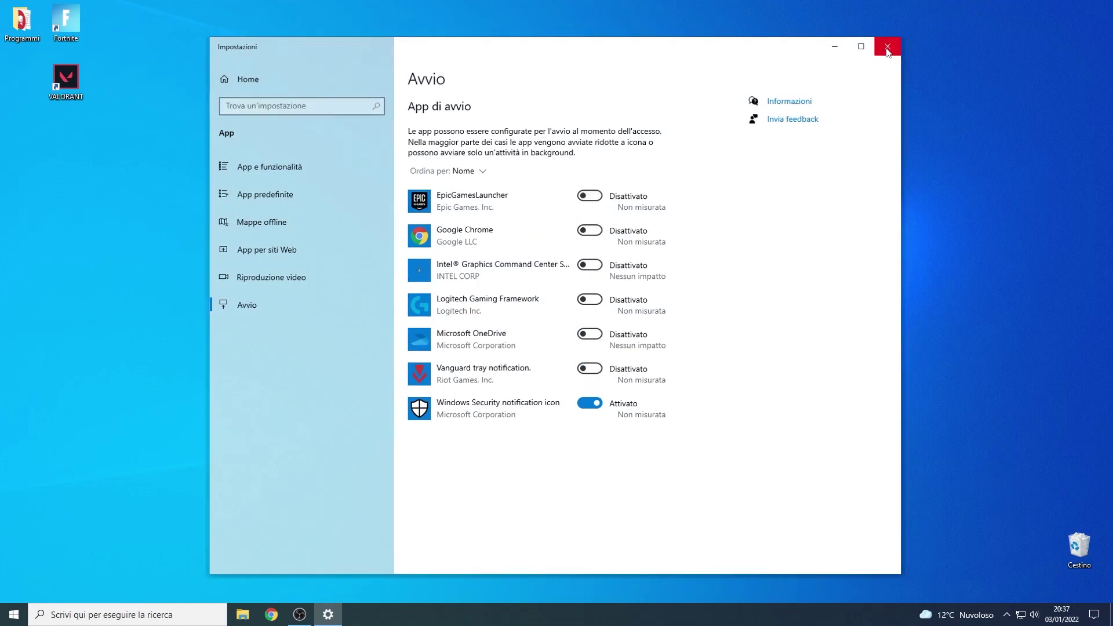
pyautogui.click(890, 45)
# Step: Search Windows for "opzioni", open Opzioni di accesso, switch two of its sign-in options, and close the settings
pyautogui.click(139, 615)
pyautogui.write('opzioni')
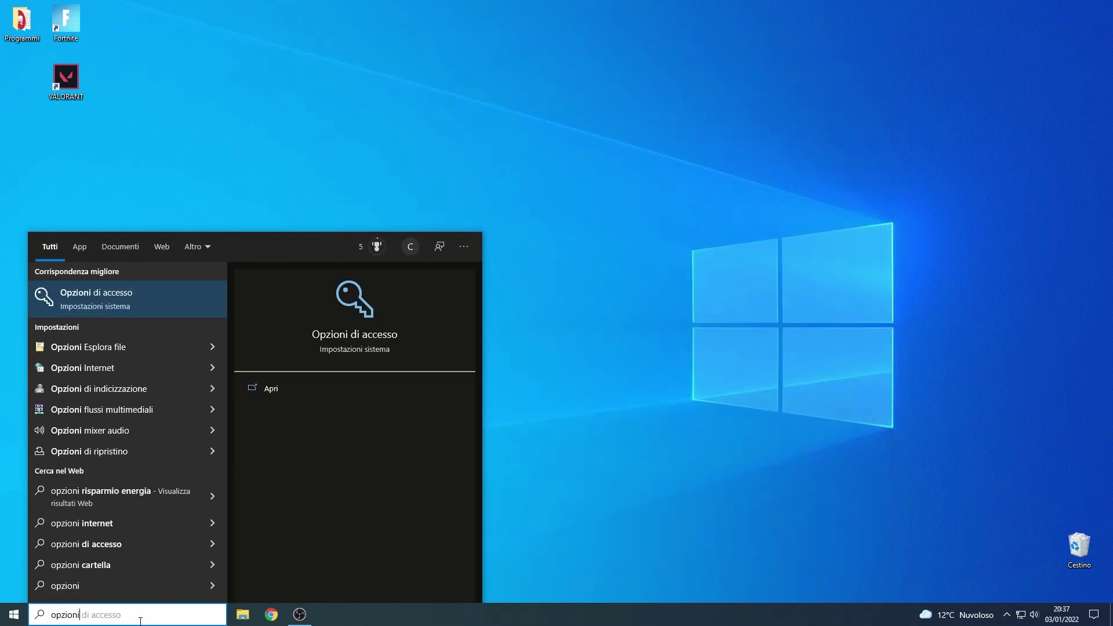
pyautogui.click(335, 333)
pyautogui.scroll(-2, 425, 277)
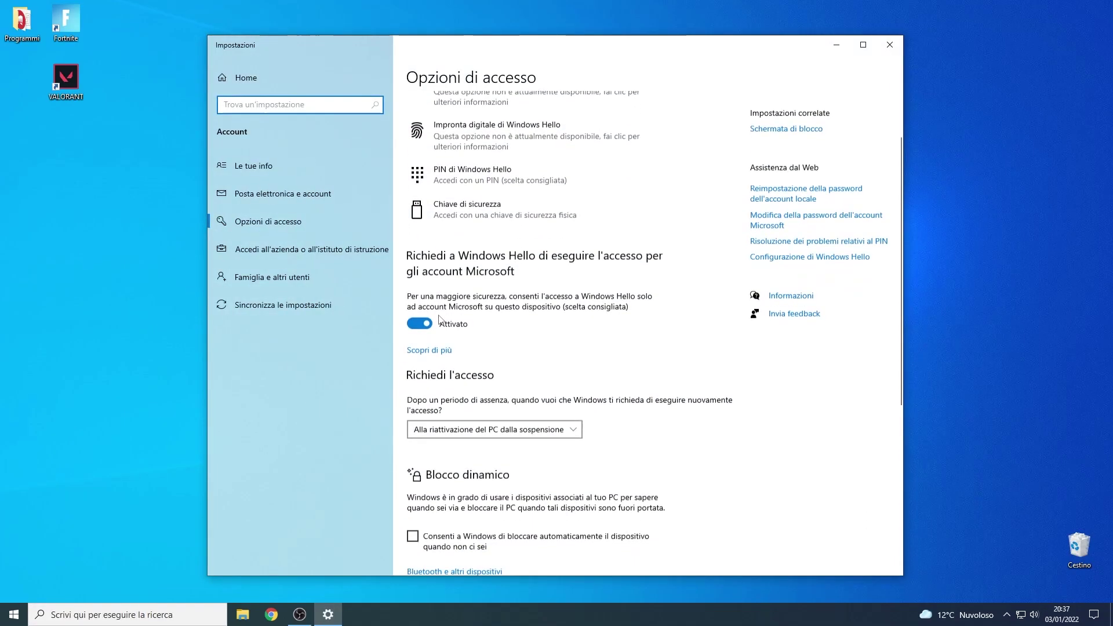
pyautogui.click(420, 238)
pyautogui.scroll(-4, 419, 249)
pyautogui.click(418, 503)
pyautogui.click(890, 45)
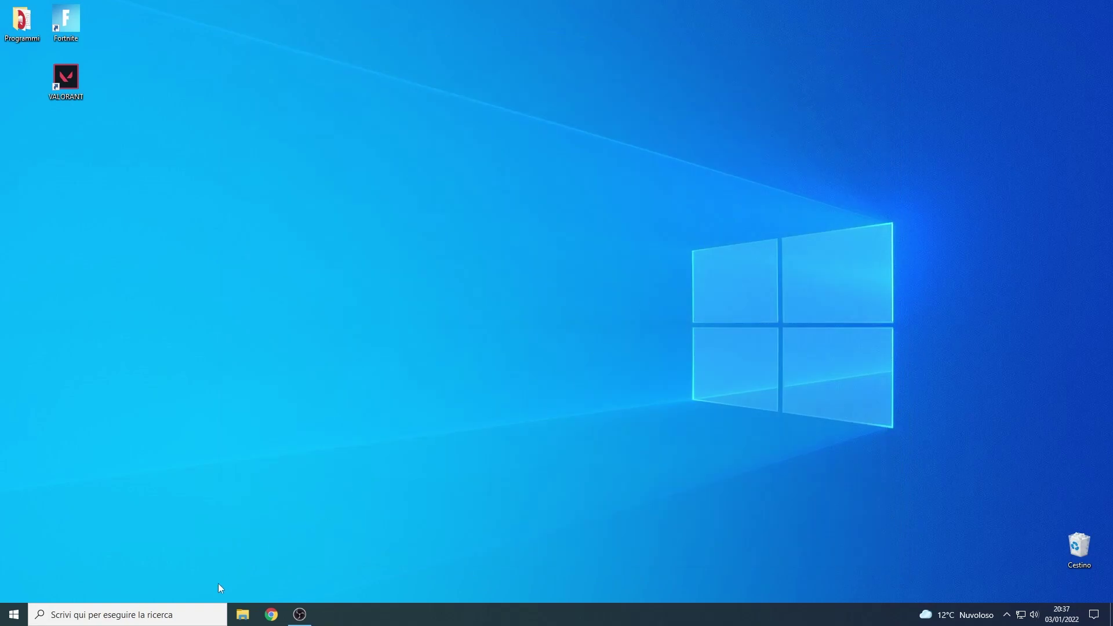
# Step: Search Windows for "sincro", make sure settings synchronisation is off in Sincronizza le impostazioni, and close the settings
pyautogui.click(196, 614)
pyautogui.write('impost')
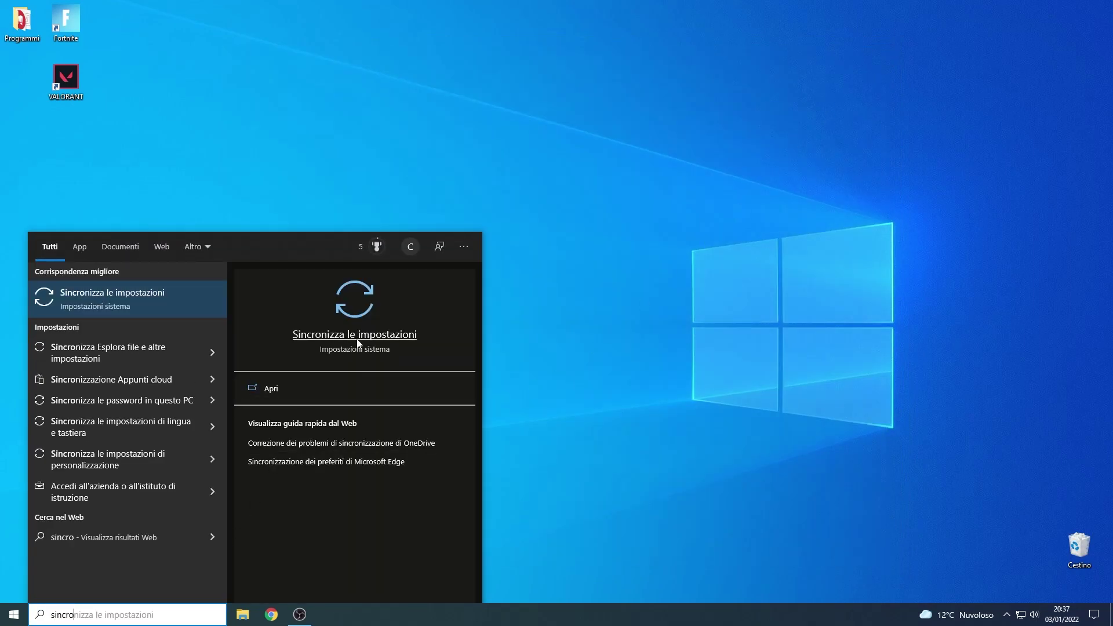
pyautogui.click(356, 342)
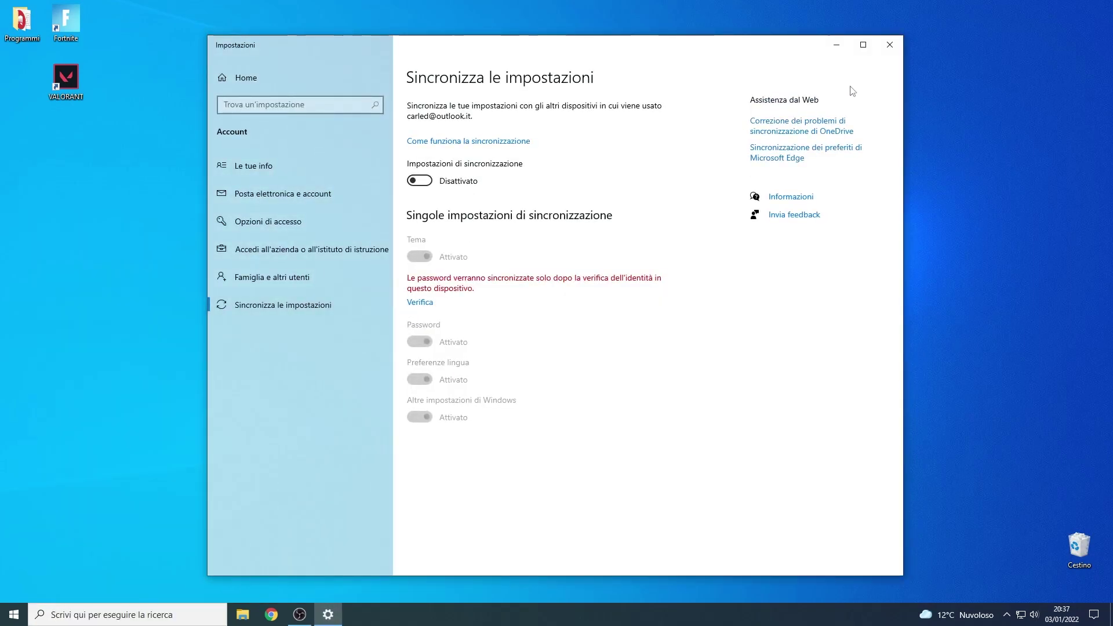
pyautogui.click(880, 52)
# Step: Open App e funzionalità through Windows search, filter the app list by "sk", and uninstall Skype
pyautogui.click(195, 613)
pyautogui.write('ap')
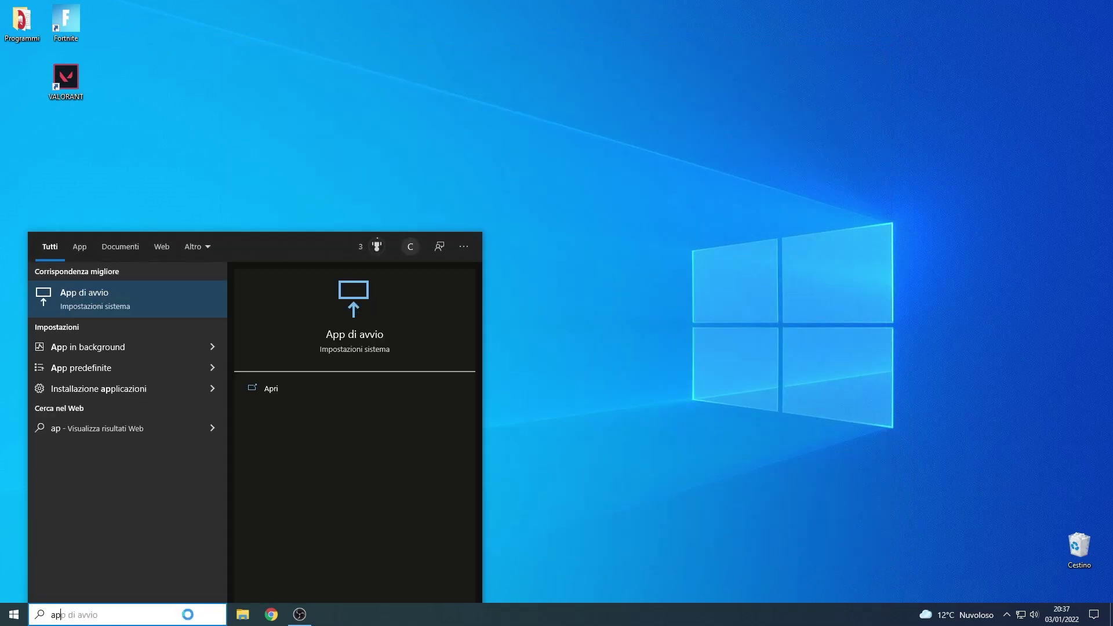
pyautogui.write('p e')
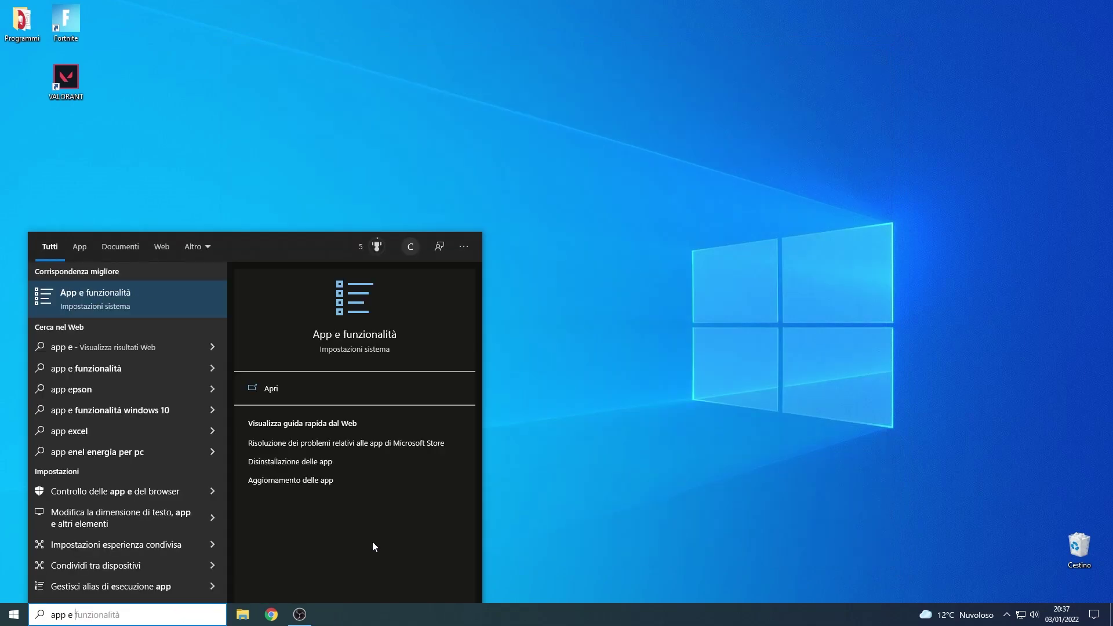
pyautogui.click(352, 329)
pyautogui.click(457, 303)
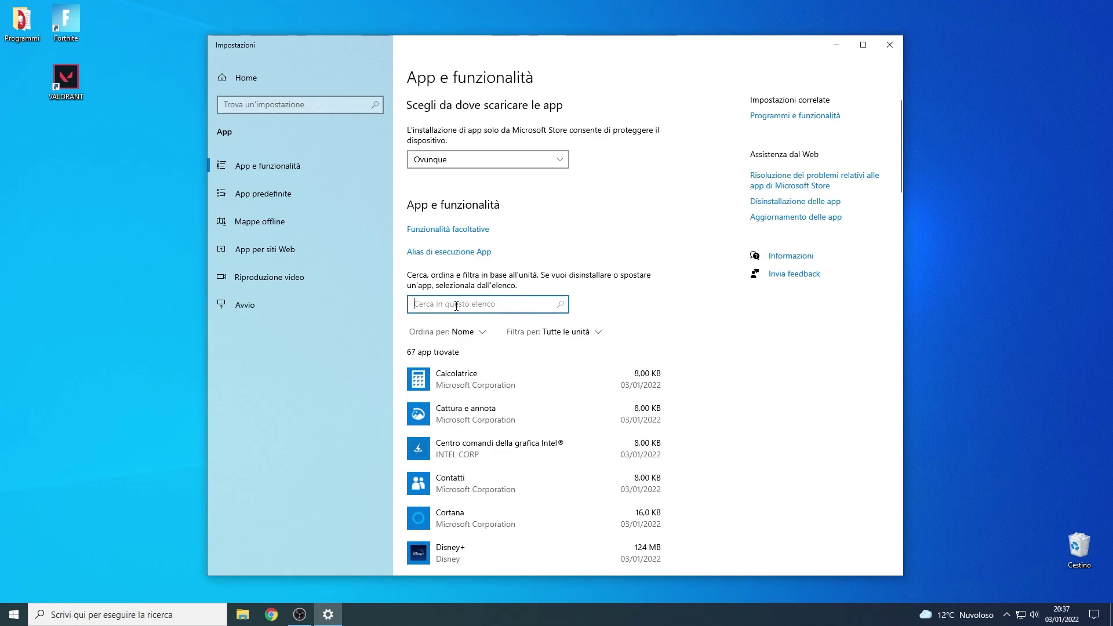
pyautogui.write('sk')
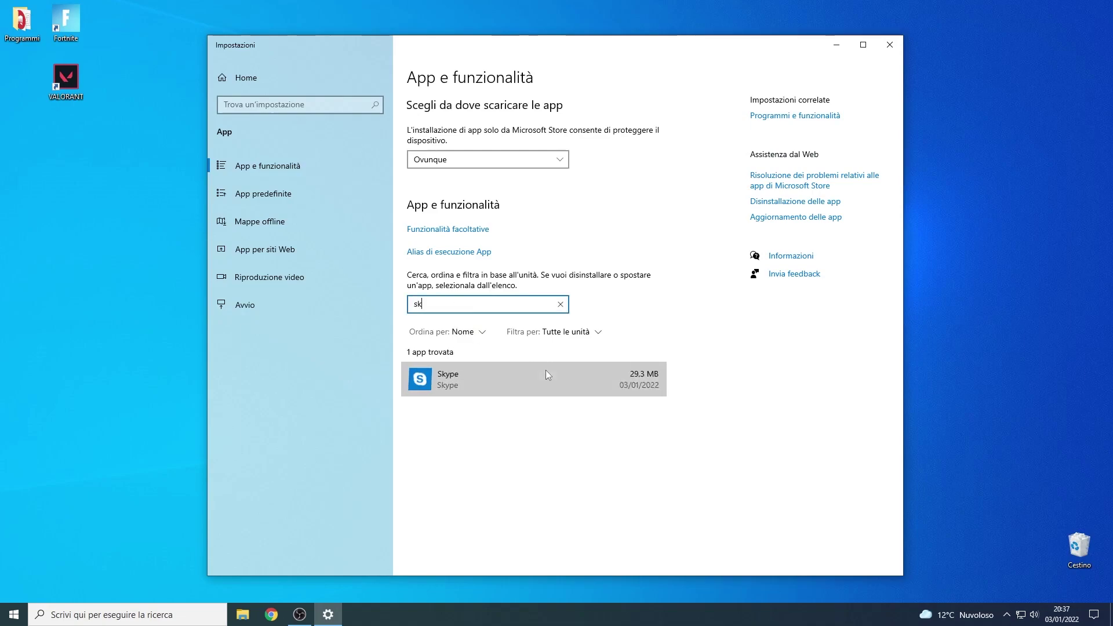
pyautogui.click(545, 370)
pyautogui.click(634, 427)
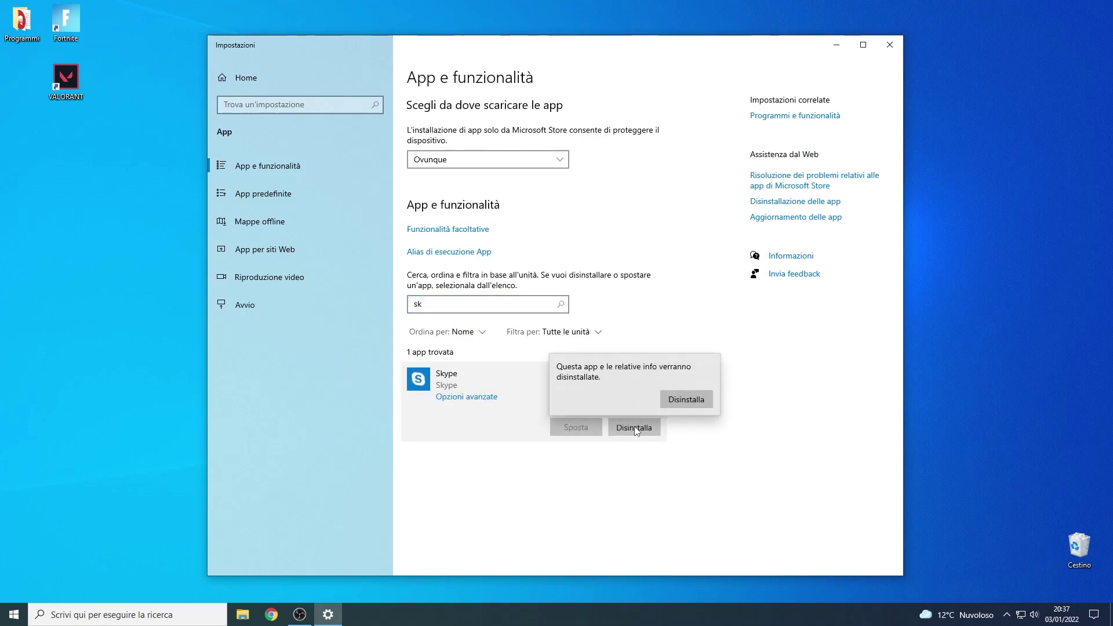
pyautogui.click(675, 402)
# Step: Filter the app list by "one", uninstall Microsoft OneDrive, and close the settings
pyautogui.doubleClick(472, 305)
pyautogui.write('one')
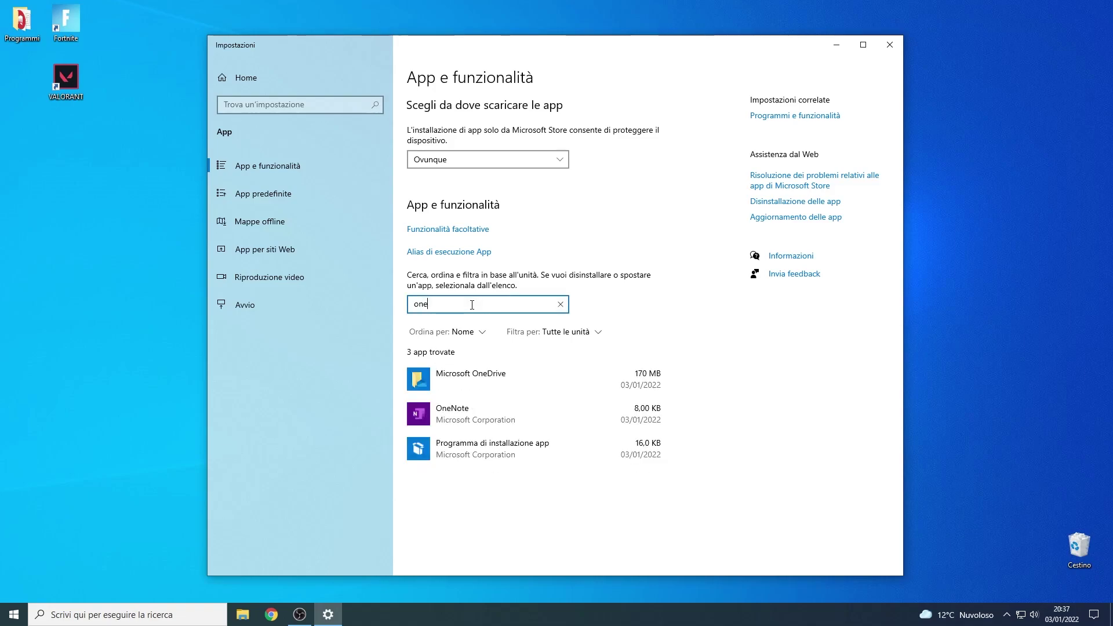
pyautogui.click(514, 372)
pyautogui.click(633, 429)
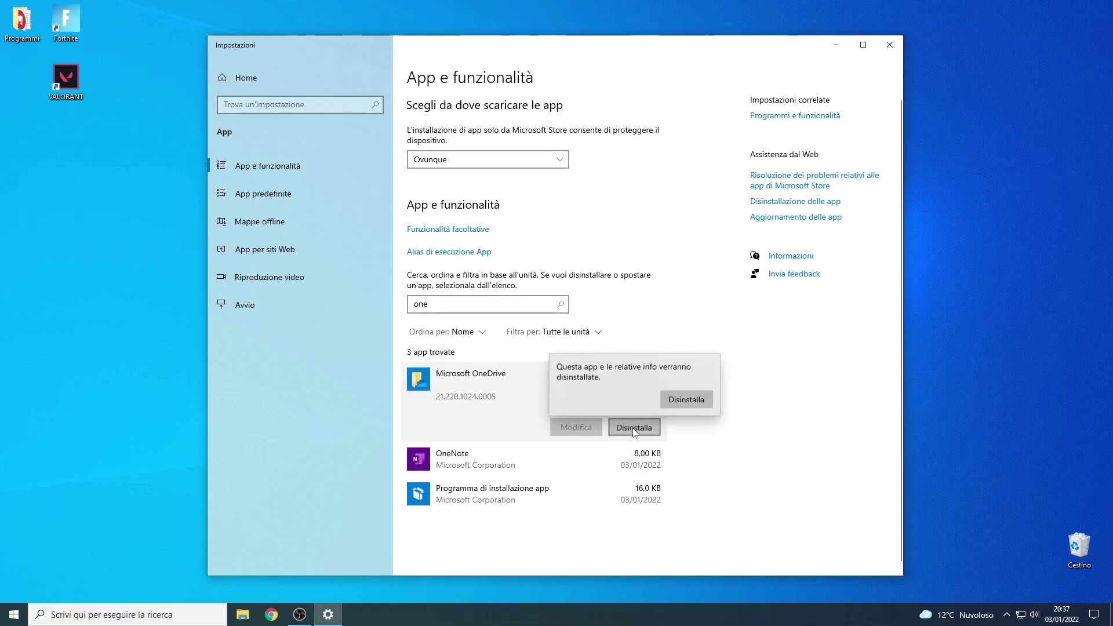
pyautogui.click(666, 403)
pyautogui.click(896, 41)
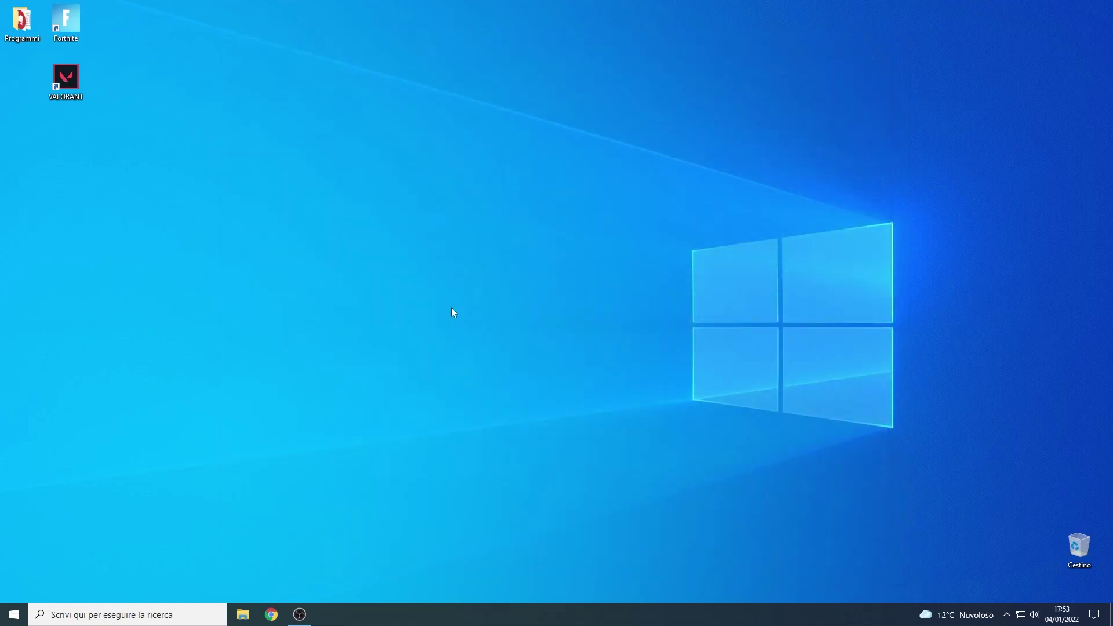
# Step: Switch to Chrome, search Google for "ddu uninstaller", and download Display Driver Uninstaller from Guru3D's EU - Germany mirror
pyautogui.click(278, 616)
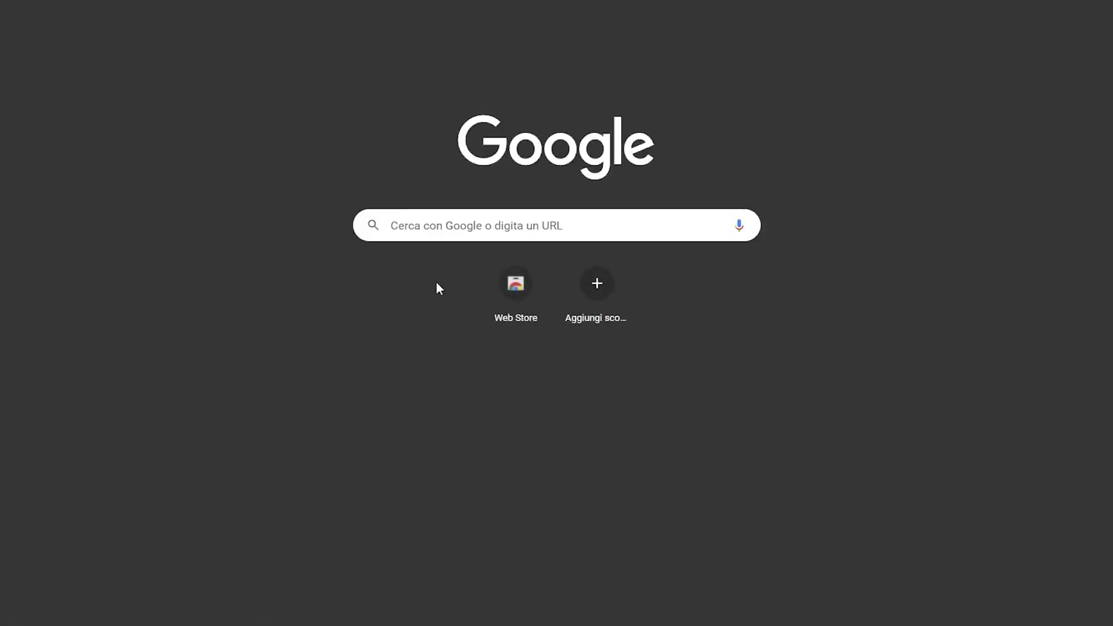
pyautogui.click(463, 225)
pyautogui.write('ddu')
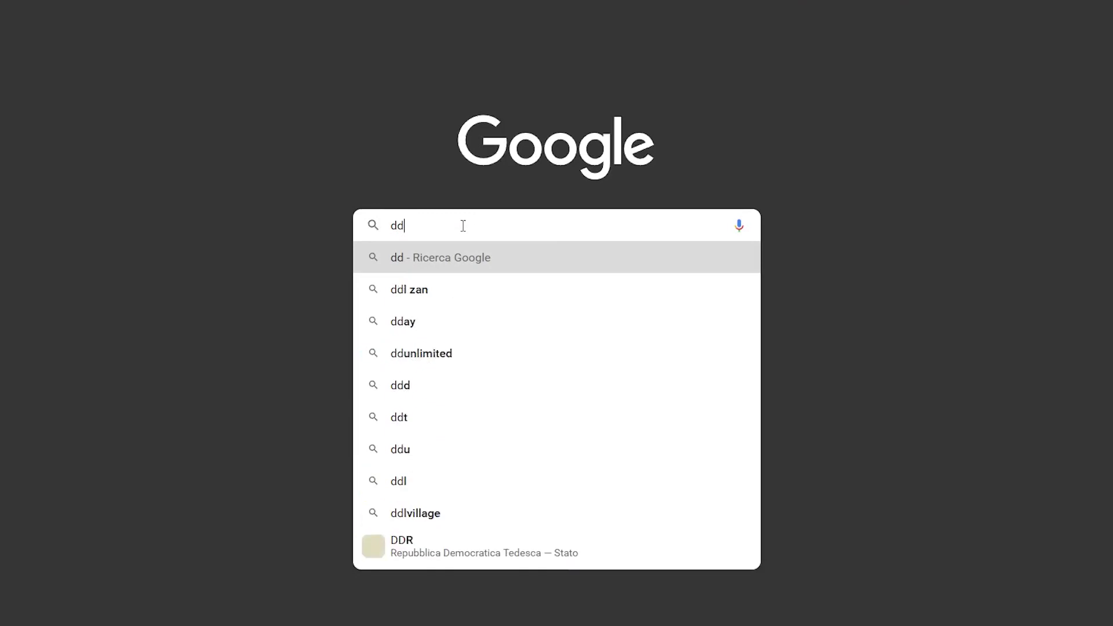
pyautogui.click(460, 324)
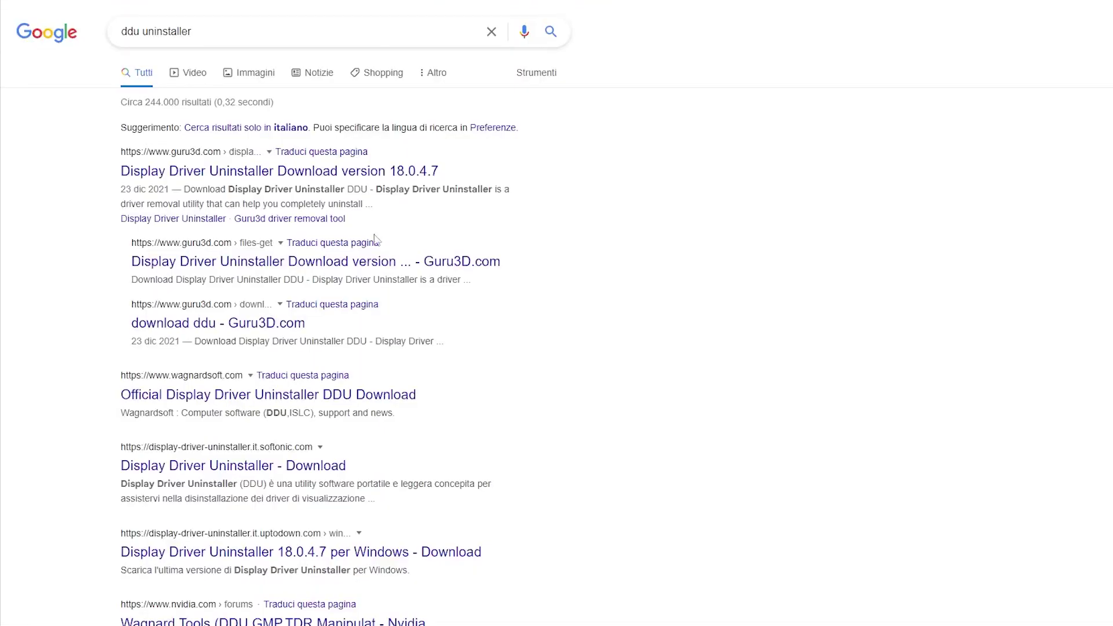
pyautogui.click(200, 171)
pyautogui.scroll(-15, 445, 304)
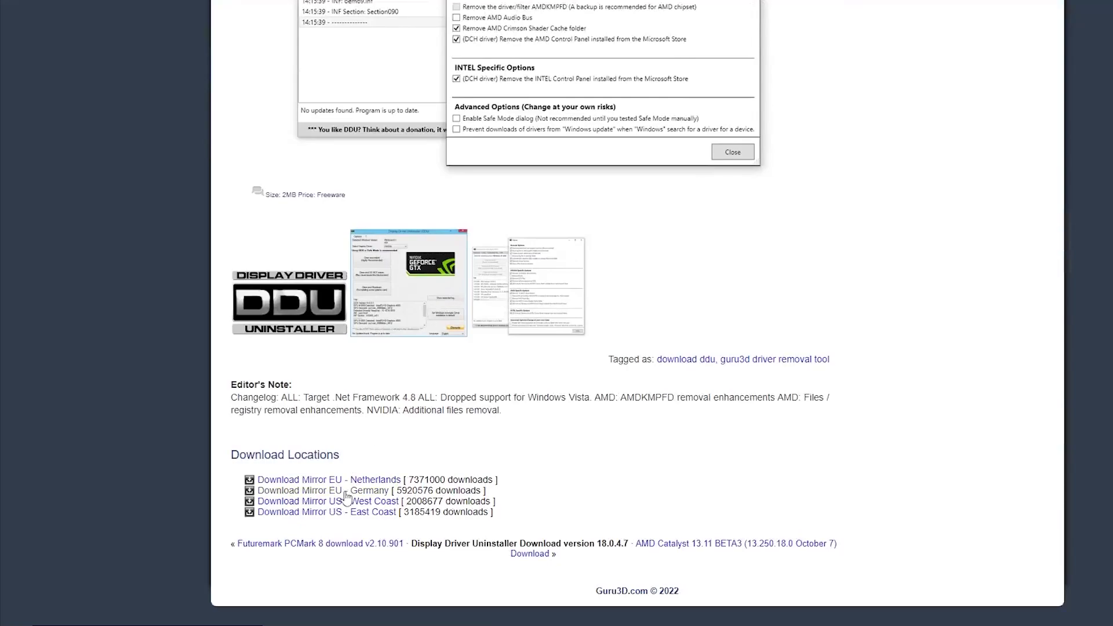
pyautogui.click(350, 493)
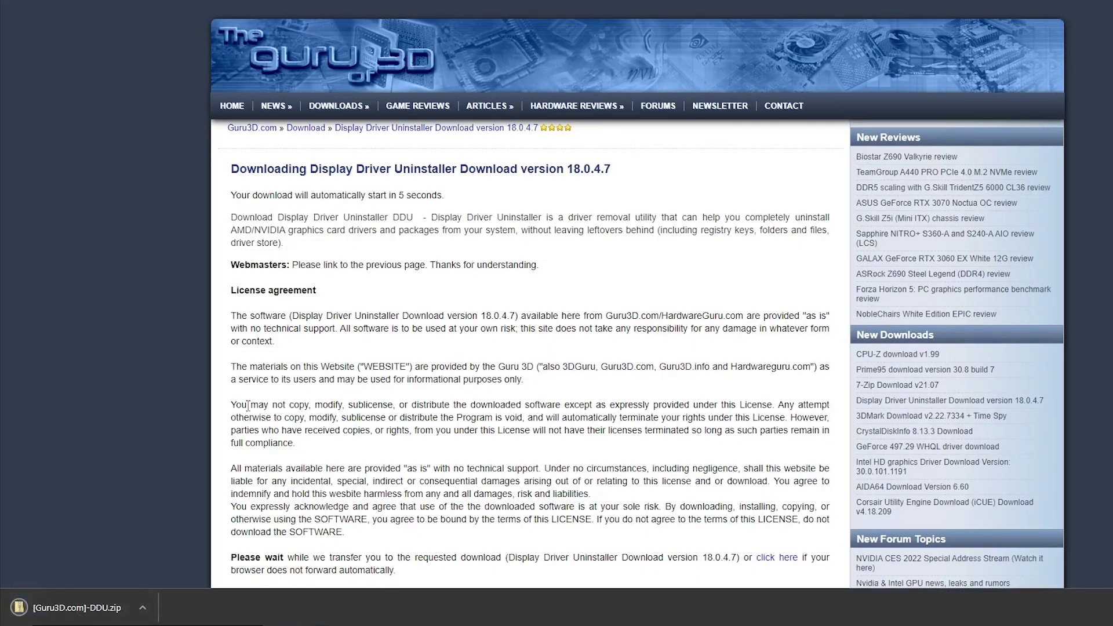
# Step: Search Google for "nvidia driver" on a new browser page and open NVIDIA's driver download page
pyautogui.hotkey('ctrl', 'n')
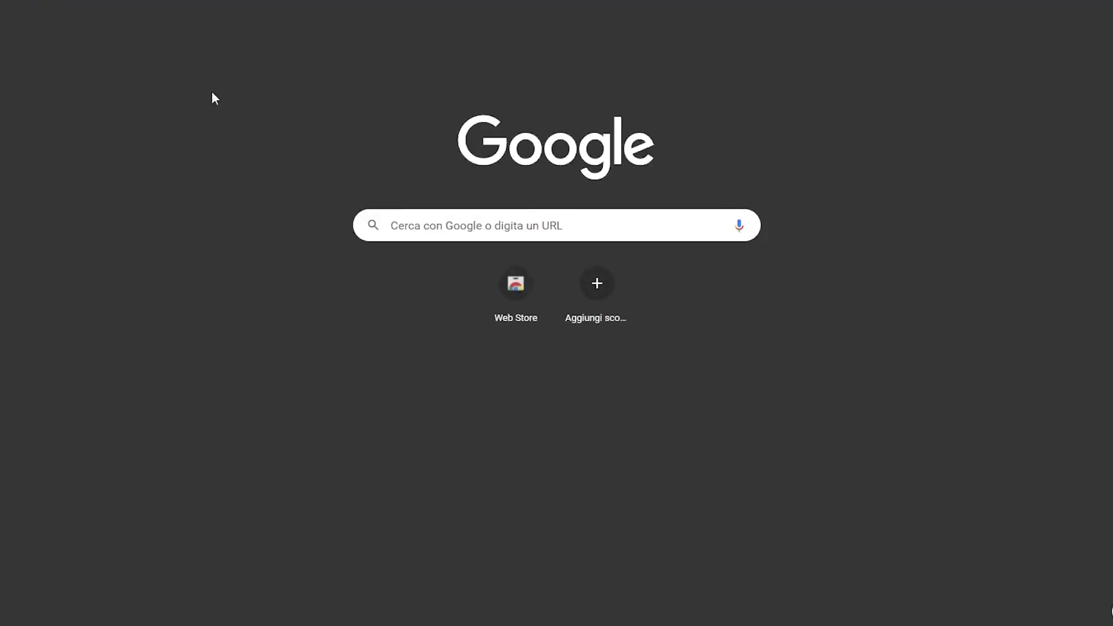
pyautogui.click(410, 225)
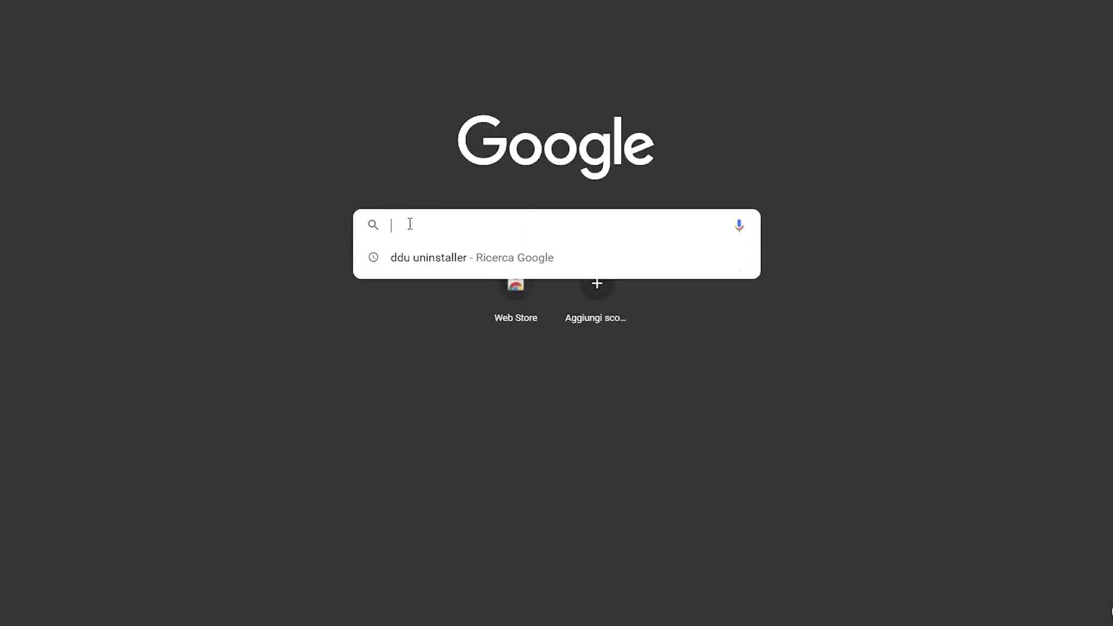
pyautogui.write('nvidia driver')
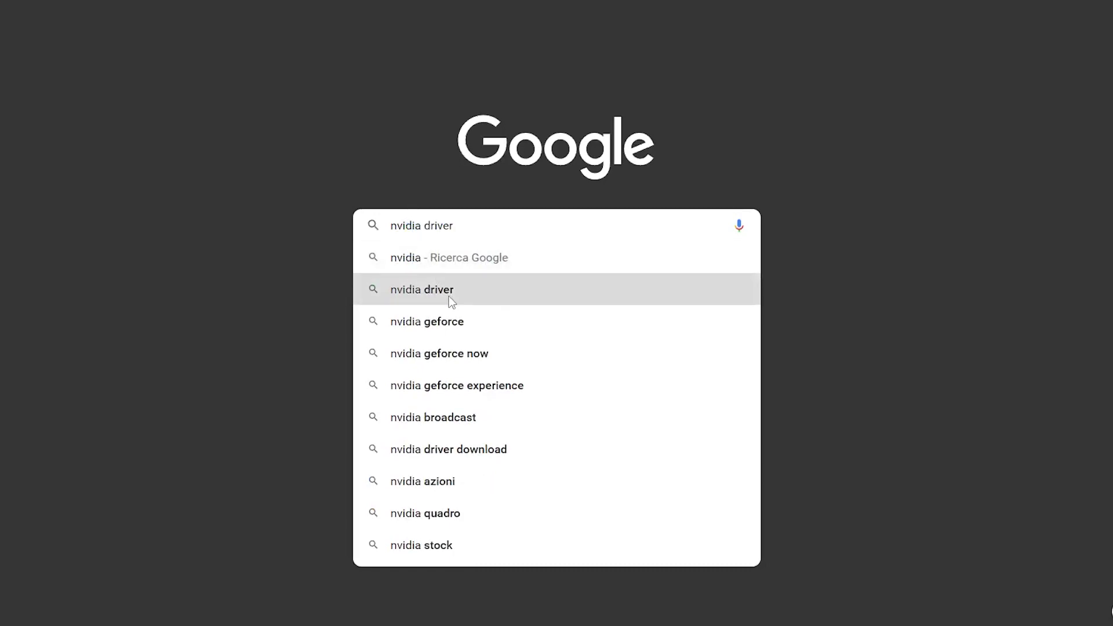
pyautogui.click(451, 302)
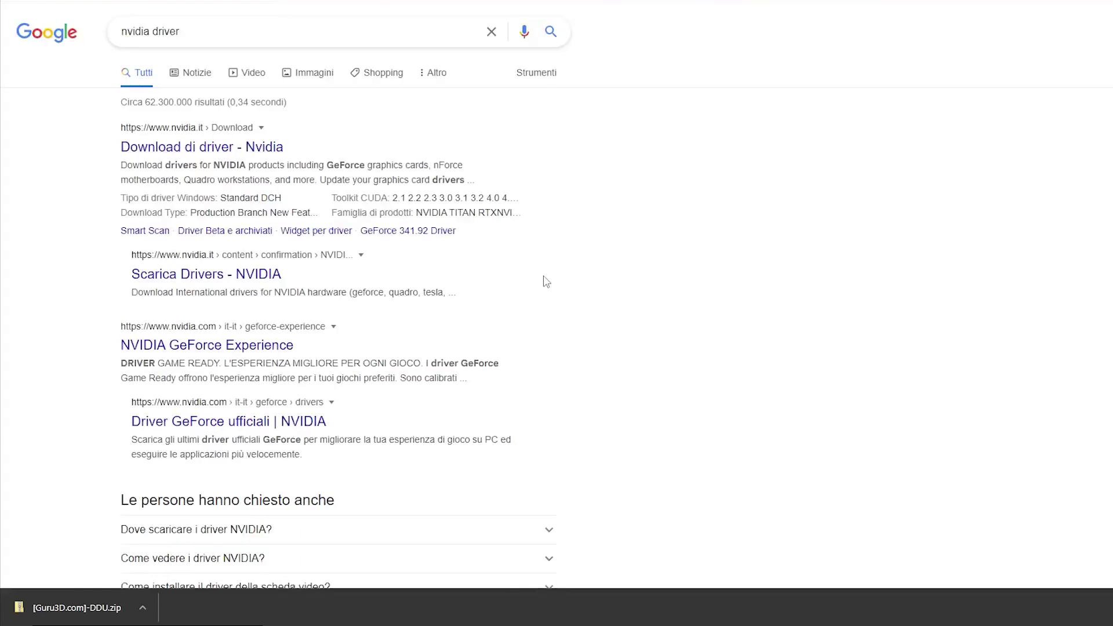
pyautogui.click(263, 148)
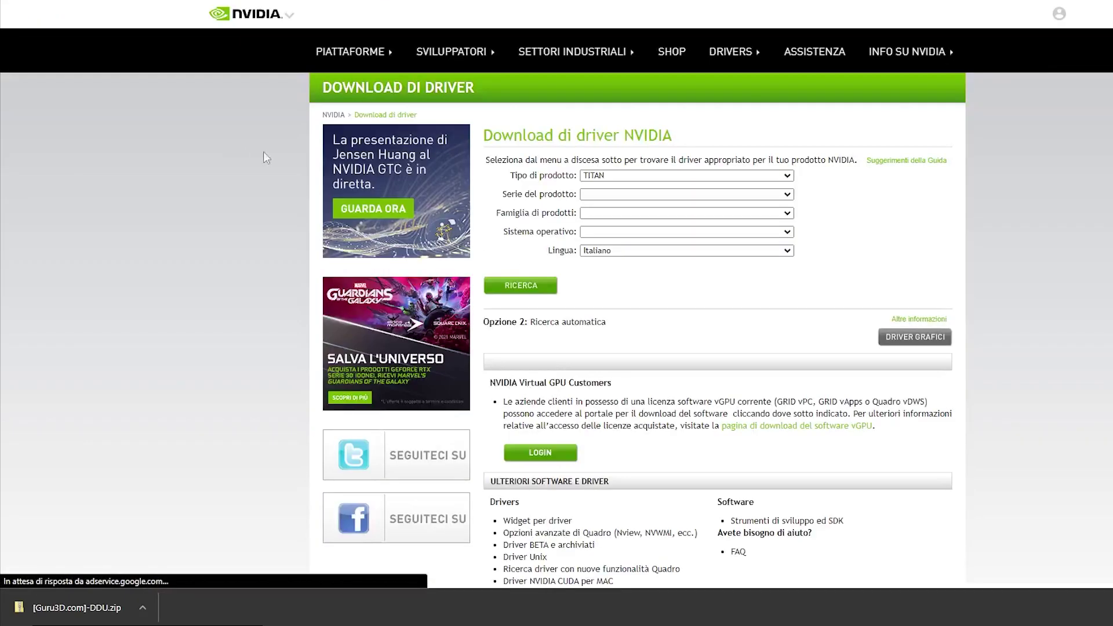
# Step: Set the driver search to product type GeForce, GeForce 10 Series, and product family GeForce GTX 1080
pyautogui.click(626, 177)
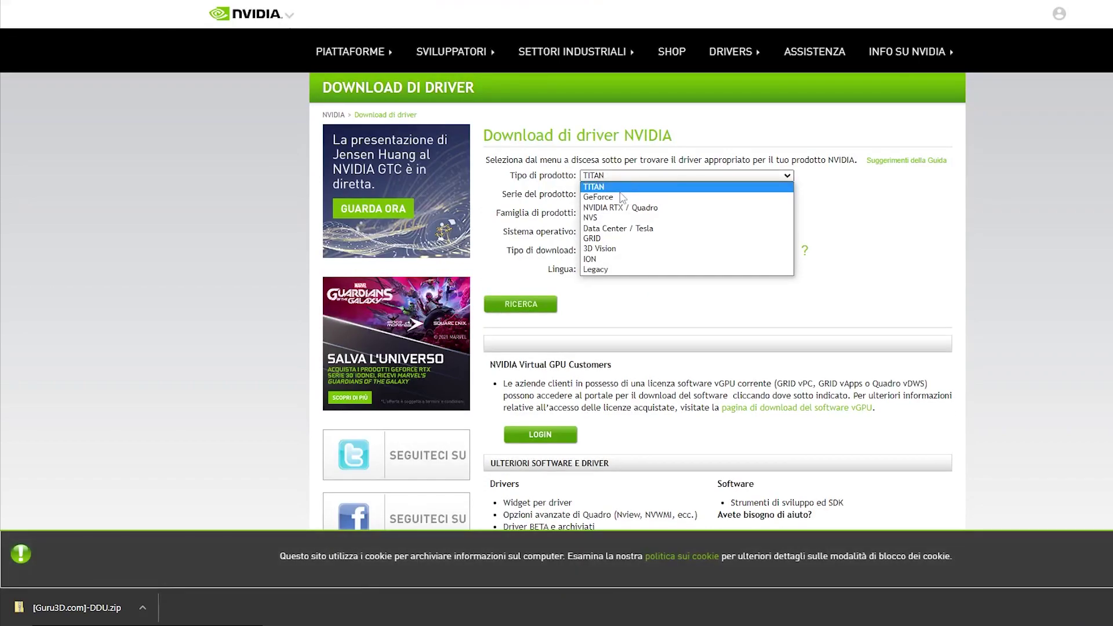
pyautogui.click(621, 182)
pyautogui.press('Up')
pyautogui.click(622, 197)
pyautogui.click(645, 308)
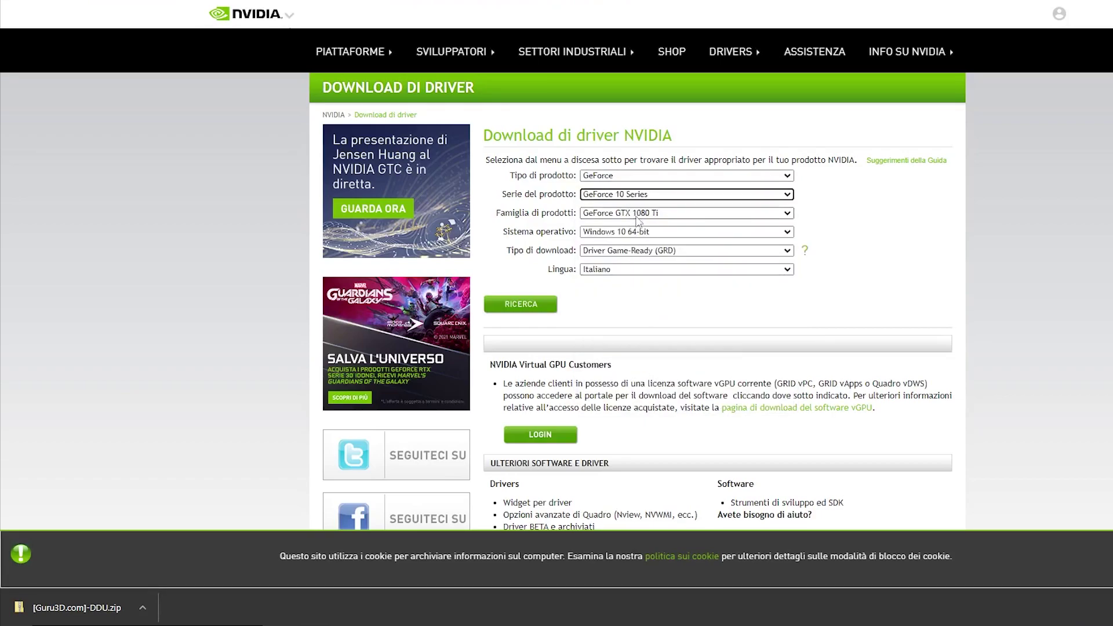
pyautogui.click(641, 215)
pyautogui.click(645, 249)
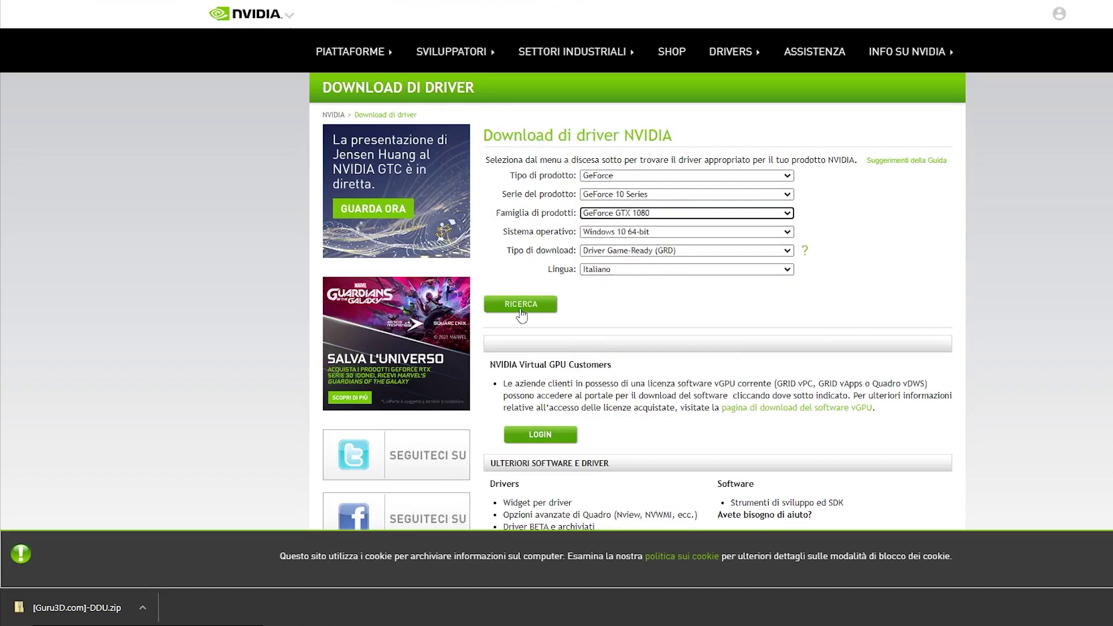
# Step: Search for the matching NVIDIA driver and download it
pyautogui.click(519, 306)
pyautogui.click(547, 237)
pyautogui.click(693, 209)
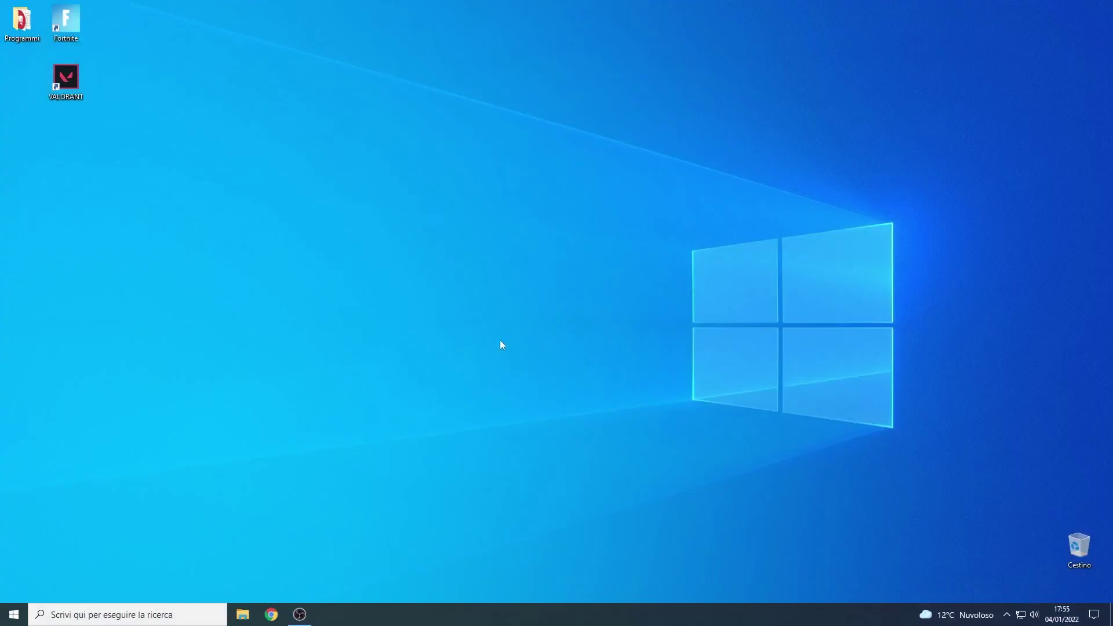
# Step: Open the Download folder in File Explorer and extract the [Guru3D.com]-DDU archive to its default folder
pyautogui.click(242, 614)
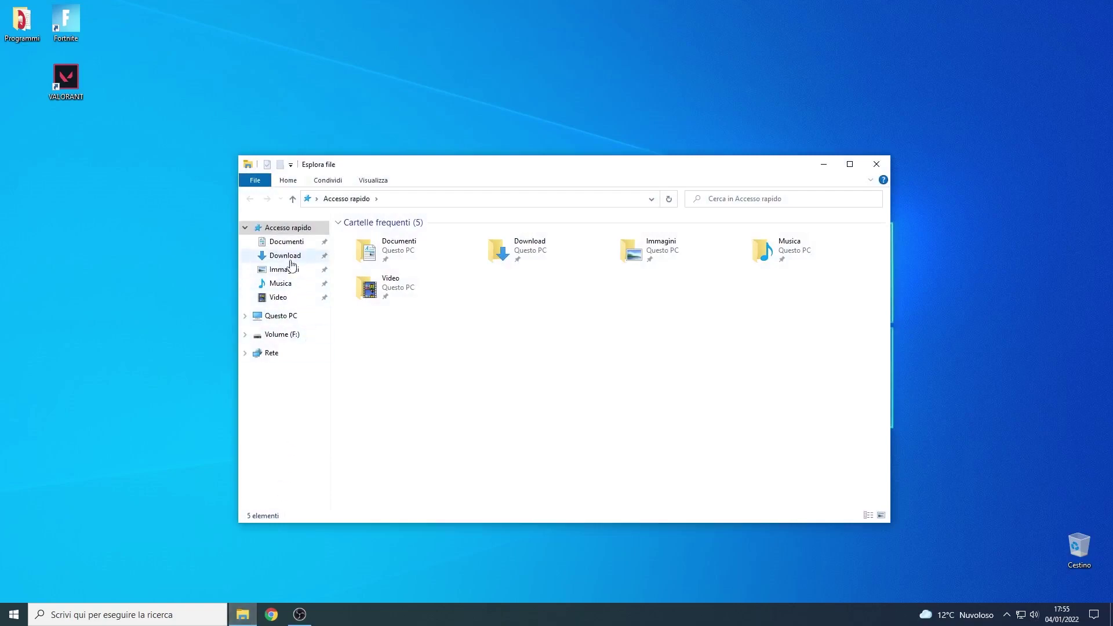
pyautogui.click(290, 256)
pyautogui.rightClick(373, 267)
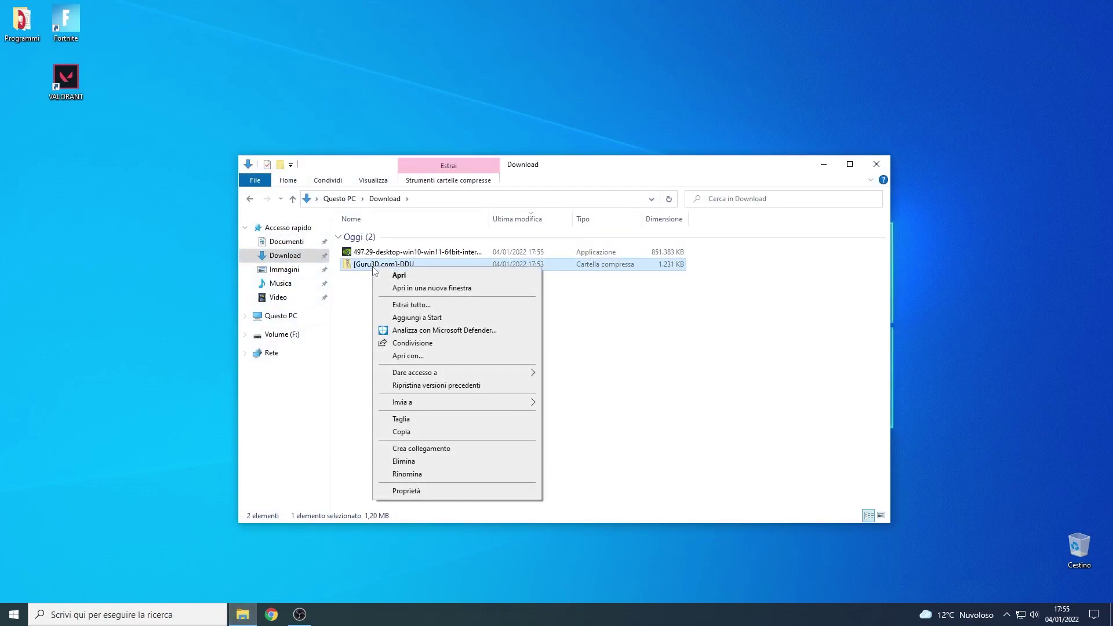
pyautogui.click(410, 303)
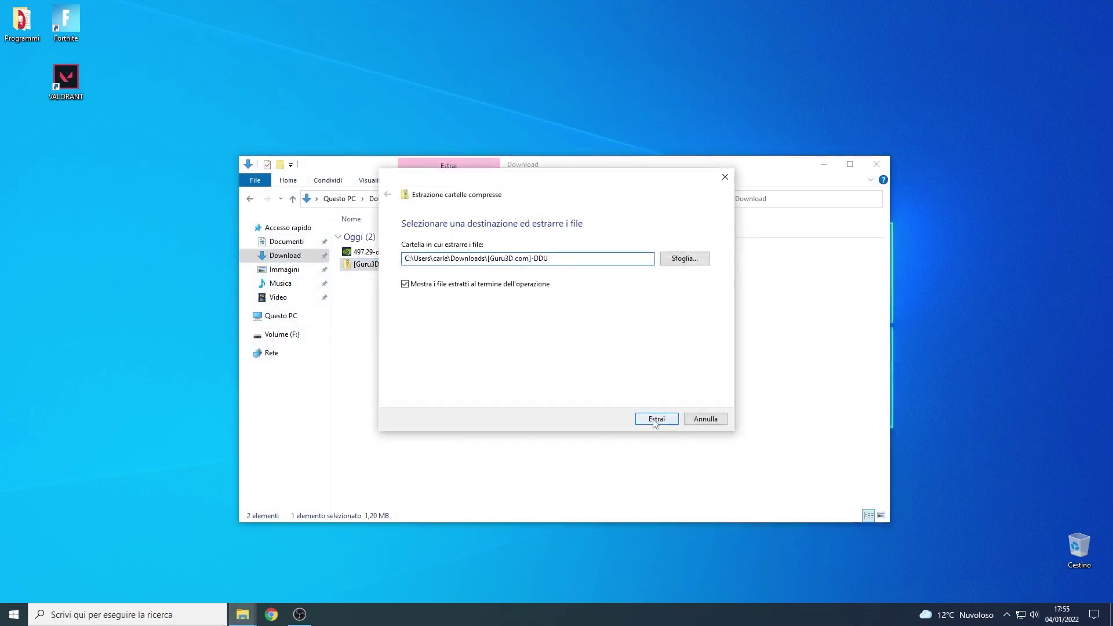
pyautogui.click(654, 422)
# Step: Run the DDU v18.0.4.7 self-extracting archive, extract it to the Desktop, and close both Explorer windows
pyautogui.doubleClick(403, 264)
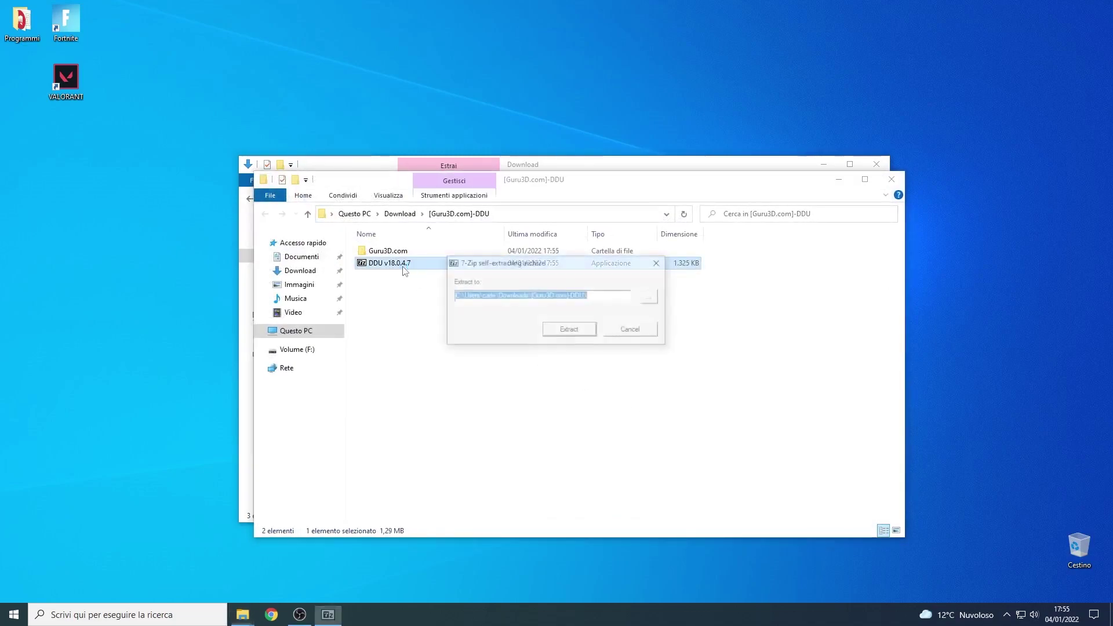
pyautogui.click(653, 303)
pyautogui.doubleClick(525, 298)
pyautogui.click(571, 413)
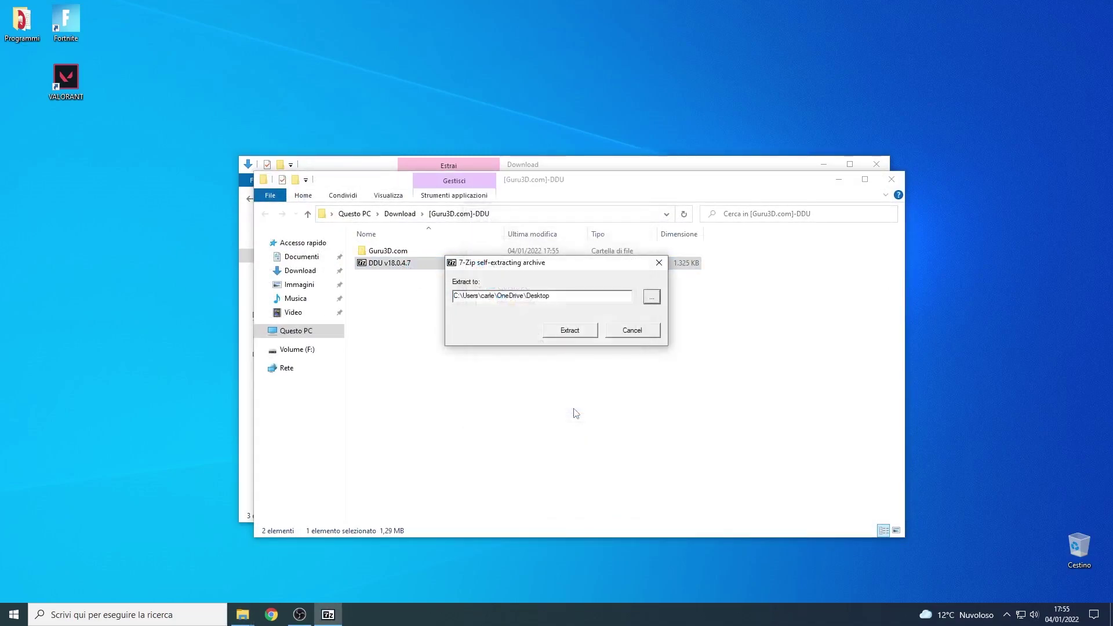
pyautogui.click(571, 332)
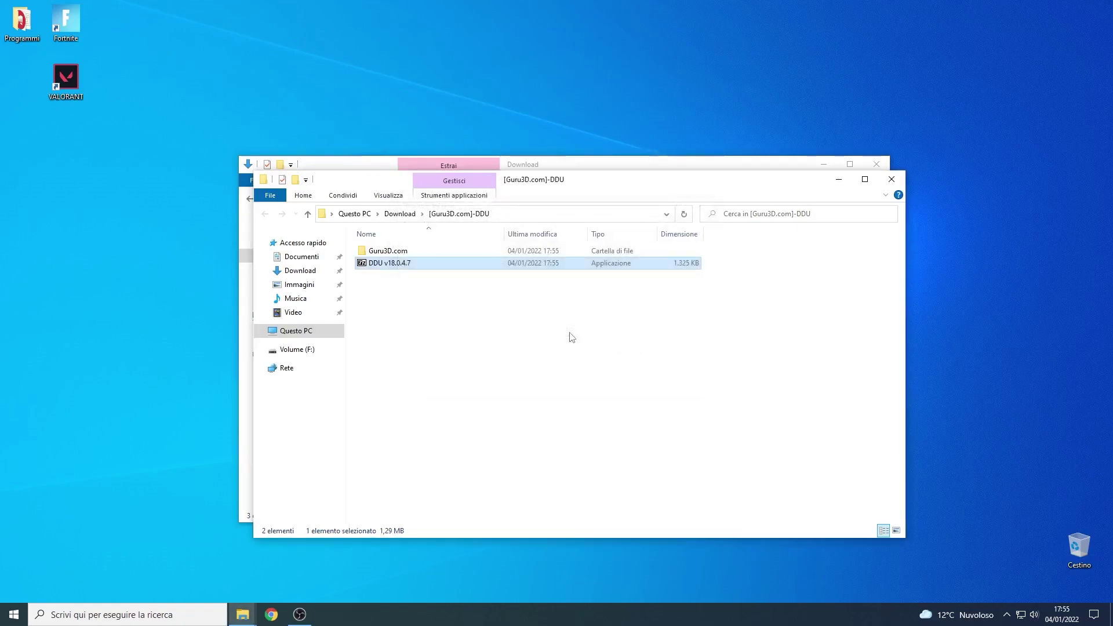
pyautogui.click(892, 179)
pyautogui.click(876, 165)
# Step: Open Configurazione di sistema through Windows search, enable Modalità provvisoria in the boot options, and restart the computer
pyautogui.click(178, 614)
pyautogui.write('confi')
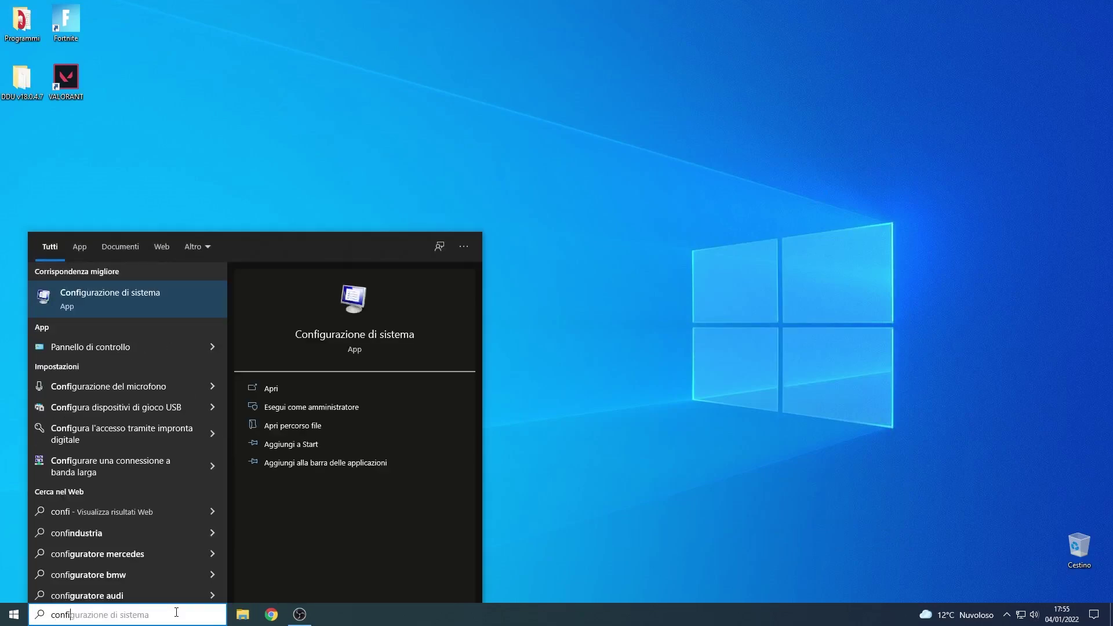
pyautogui.click(360, 342)
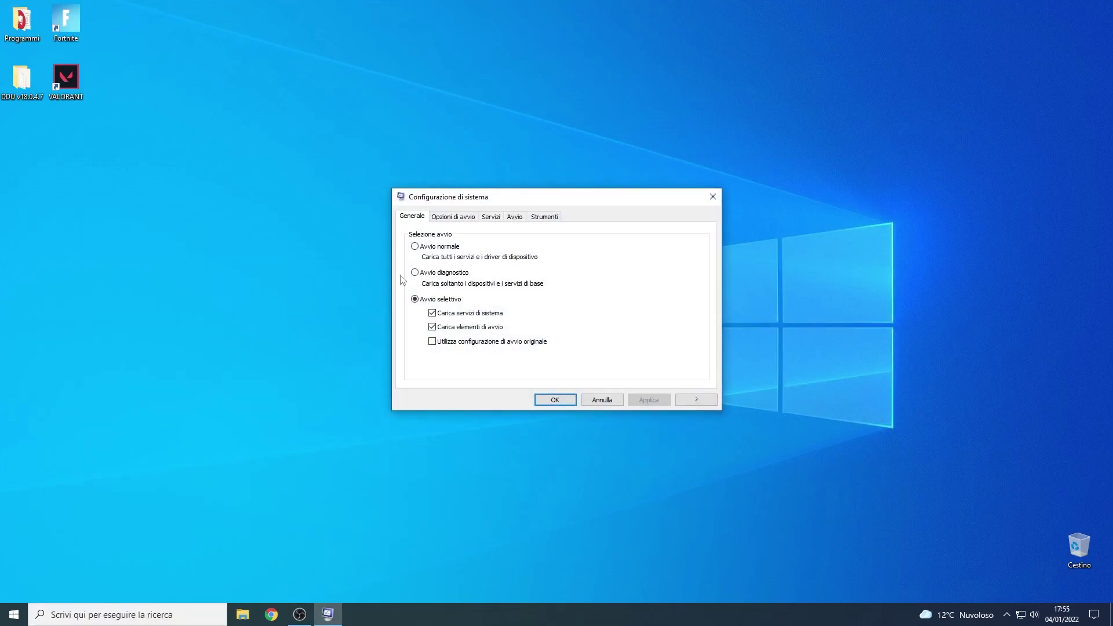
pyautogui.click(459, 217)
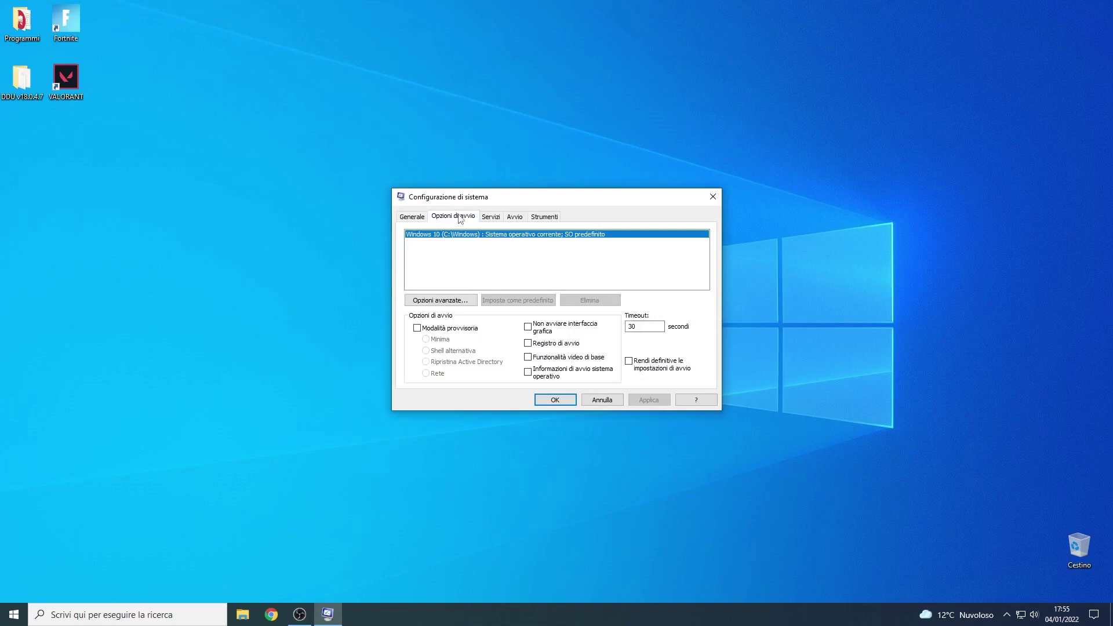
pyautogui.click(418, 328)
pyautogui.click(650, 400)
pyautogui.click(555, 400)
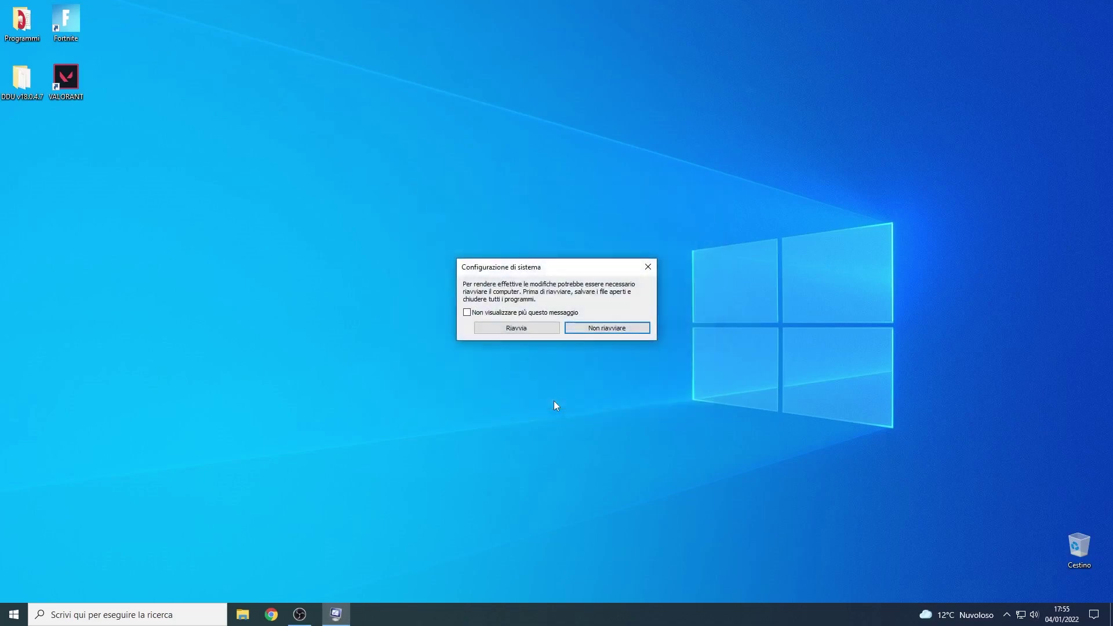
pyautogui.click(517, 328)
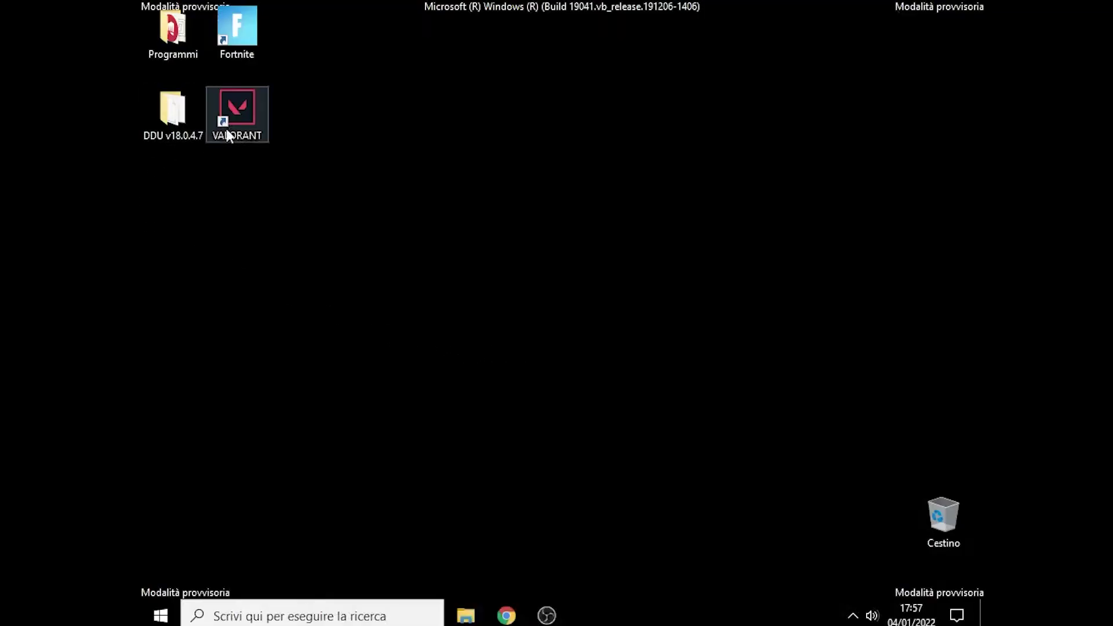
# Step: Run Display Driver Uninstaller as administrator from the desktop's DDU v18.0.4.7 folder and accept the first-launch notice
pyautogui.doubleClick(185, 117)
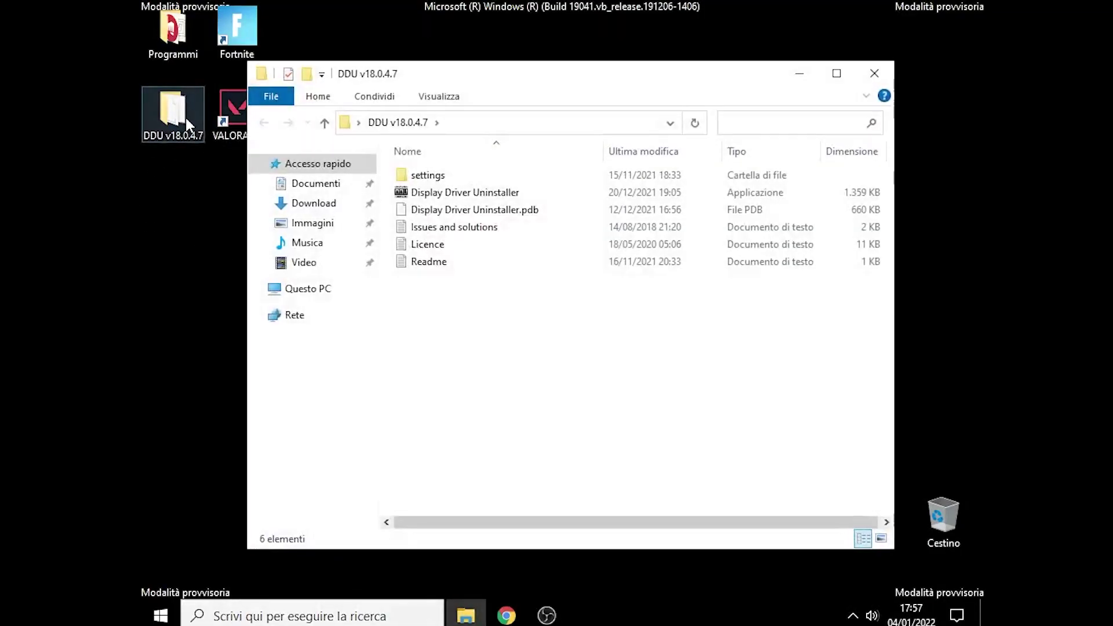
pyautogui.rightClick(423, 190)
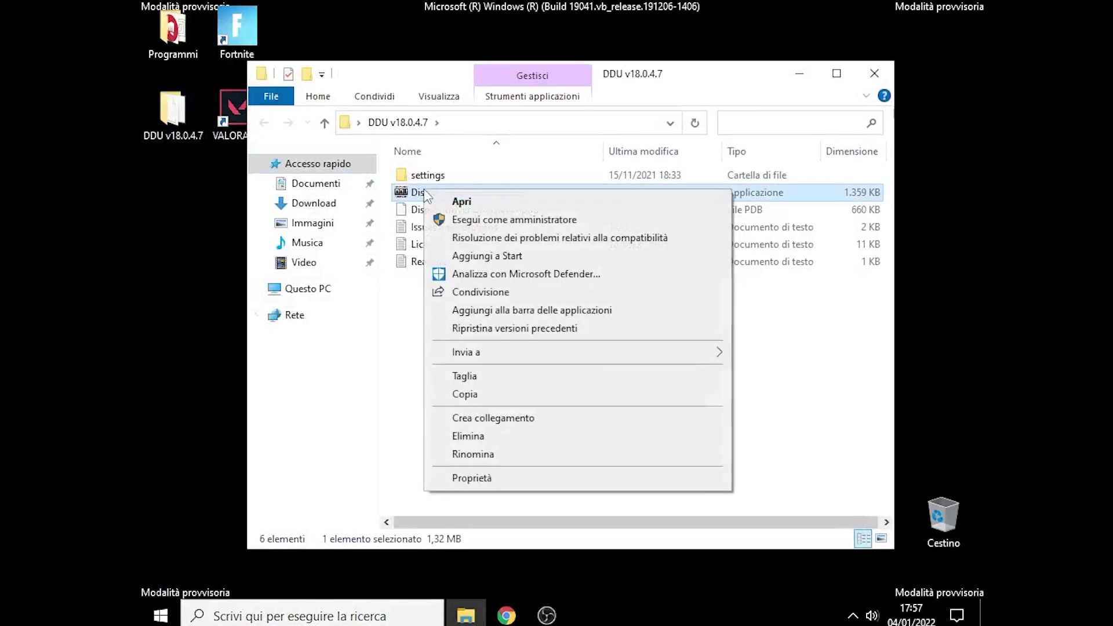
pyautogui.click(482, 220)
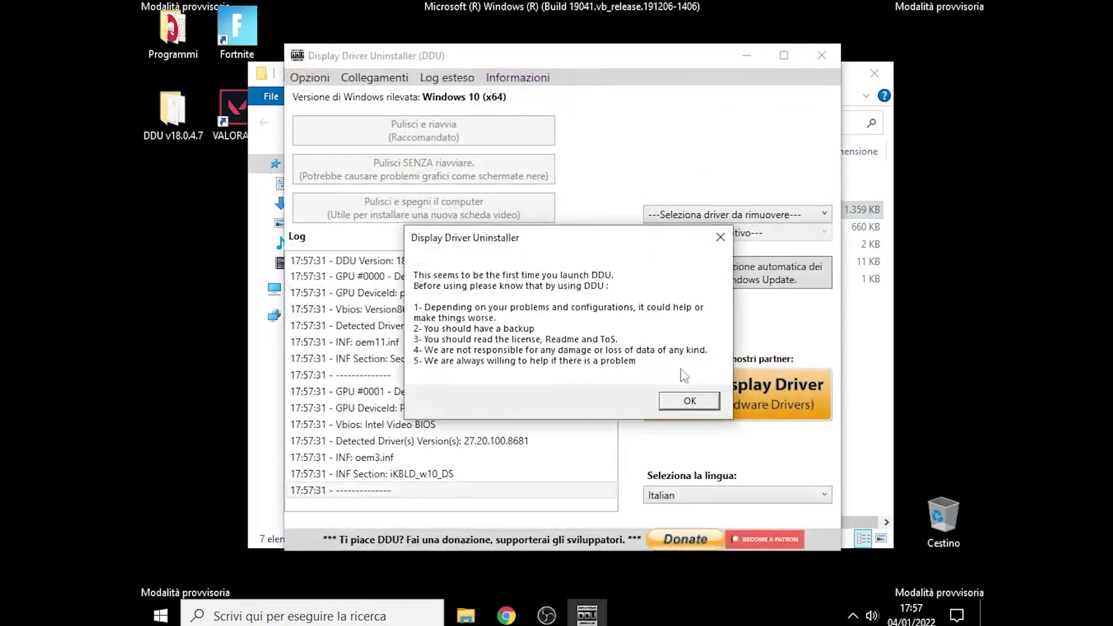
pyautogui.click(682, 405)
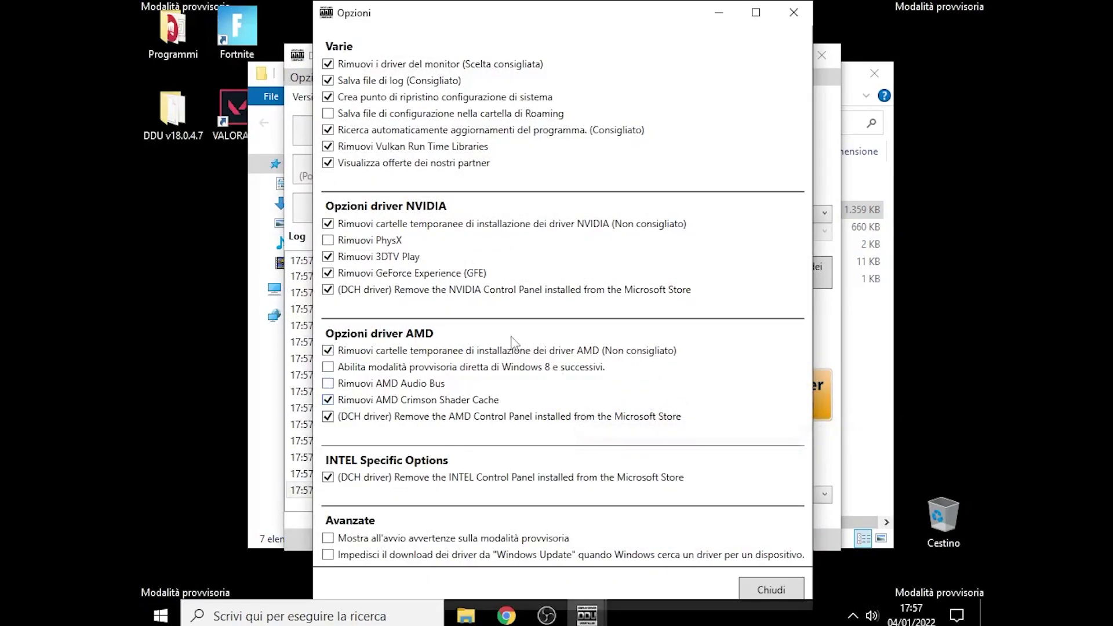
# Step: Enable the DDU option that prevents driver downloads from Windows Update, and close the options
pyautogui.click(328, 554)
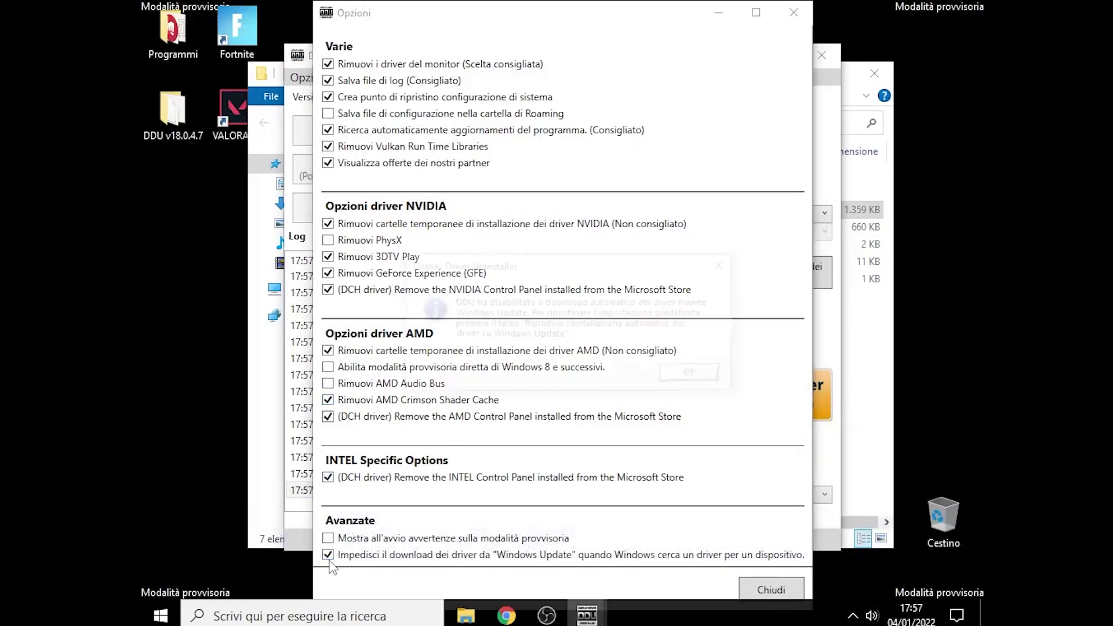
pyautogui.click(705, 376)
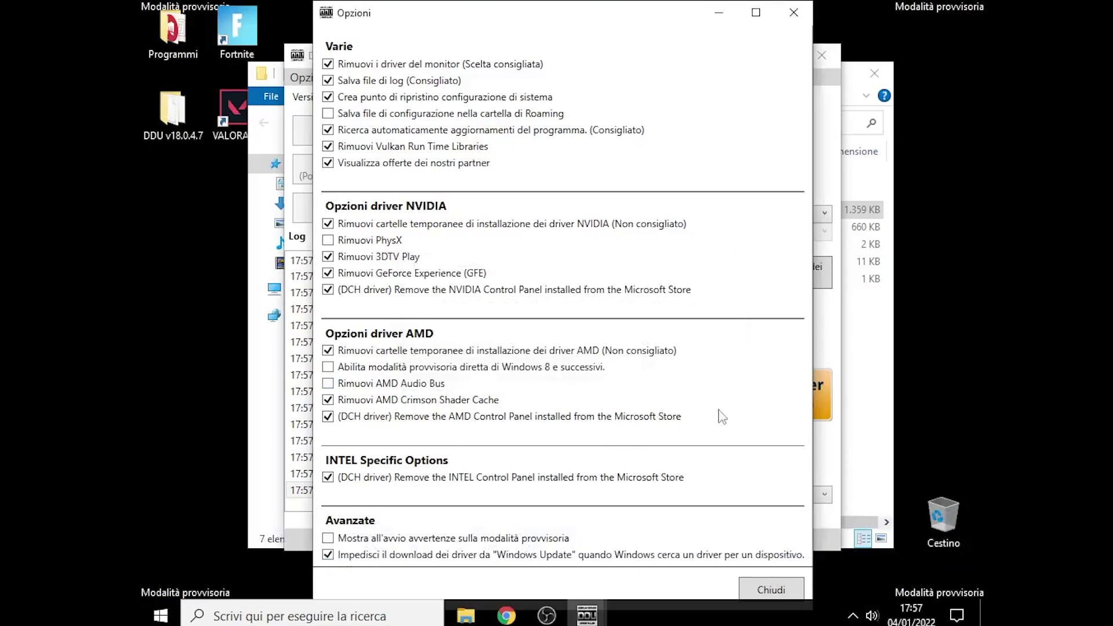
pyautogui.click(766, 590)
# Step: Choose Scheda Video and NVIDIA as the driver to remove, clean it without restarting, and exit DDU
pyautogui.click(703, 214)
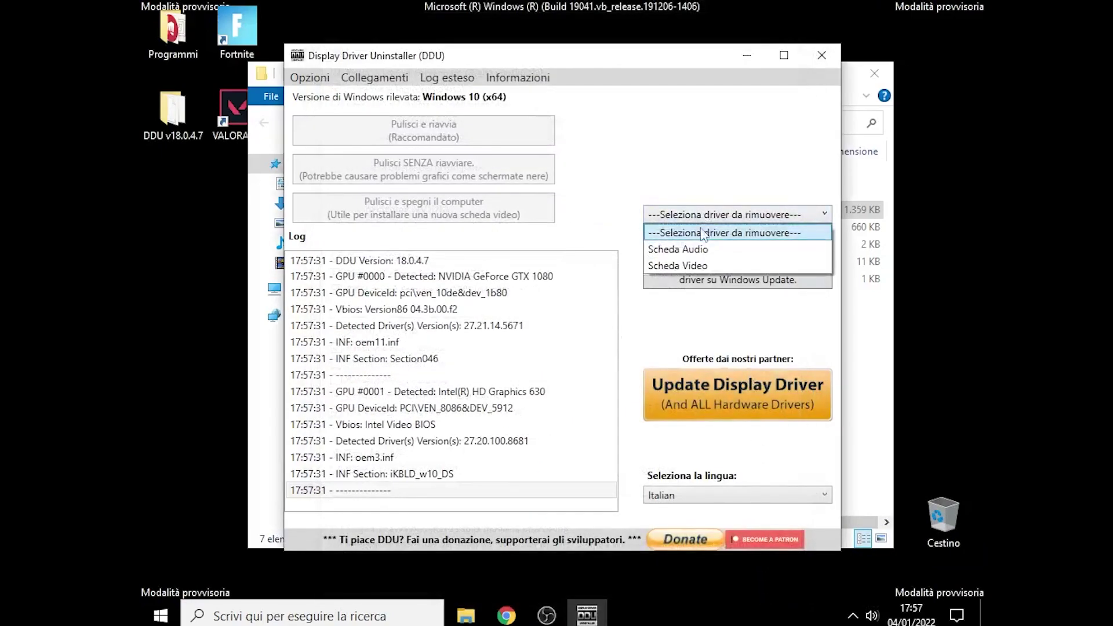
pyautogui.click(698, 266)
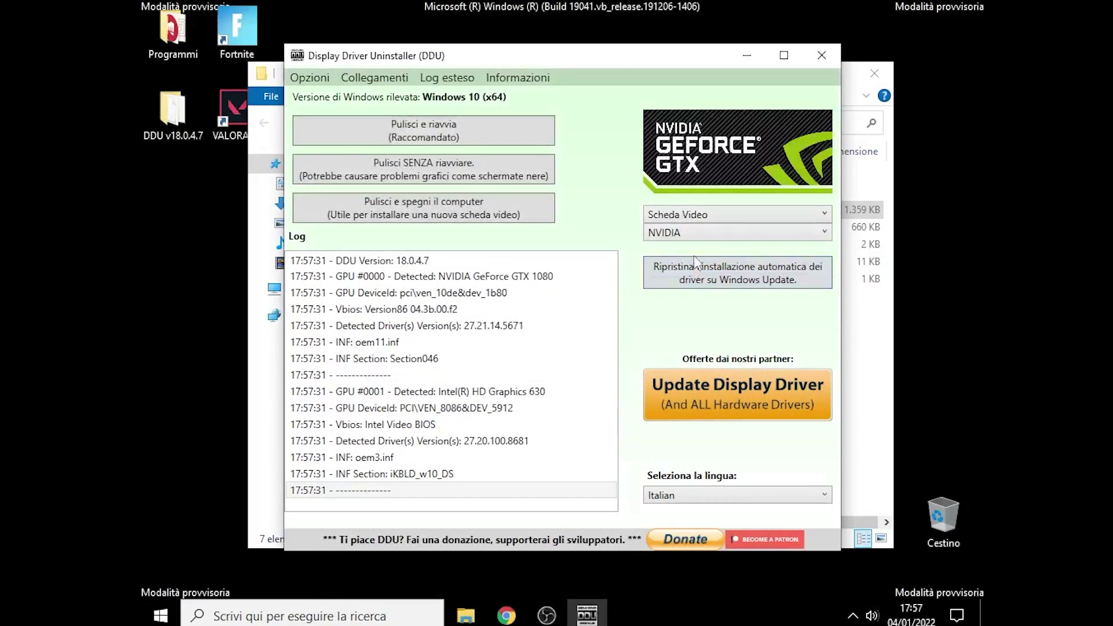
pyautogui.click(700, 234)
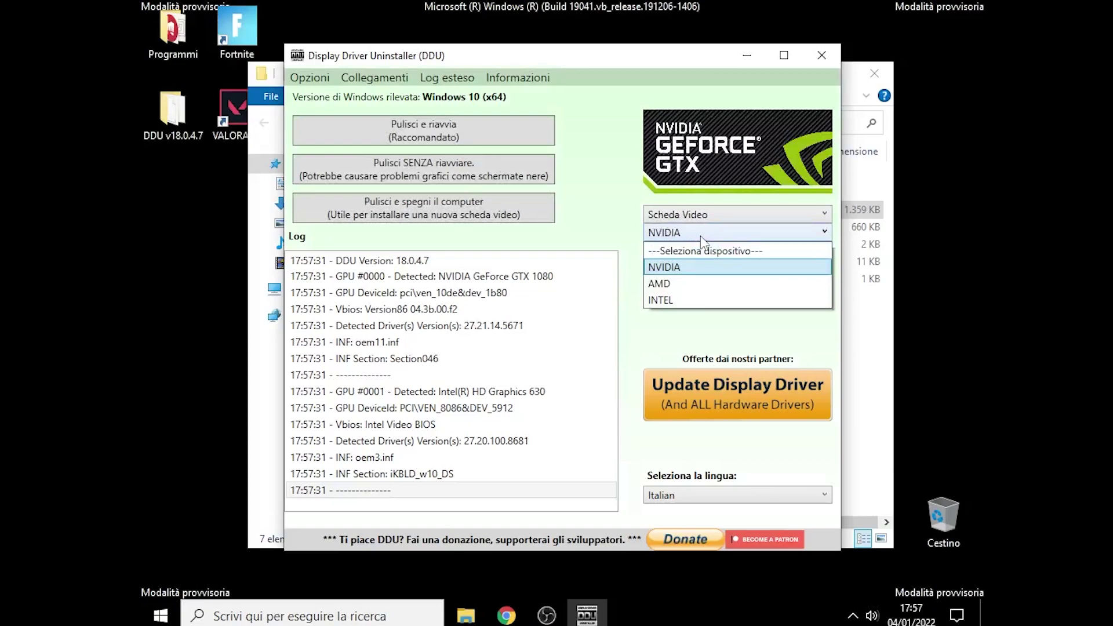
pyautogui.click(674, 268)
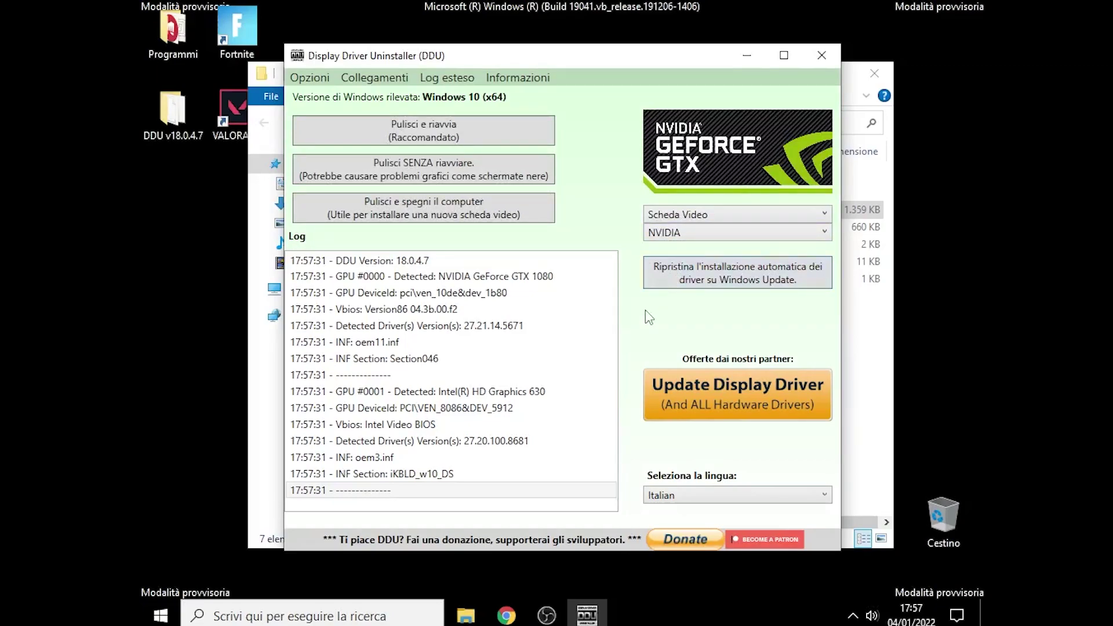
pyautogui.click(431, 171)
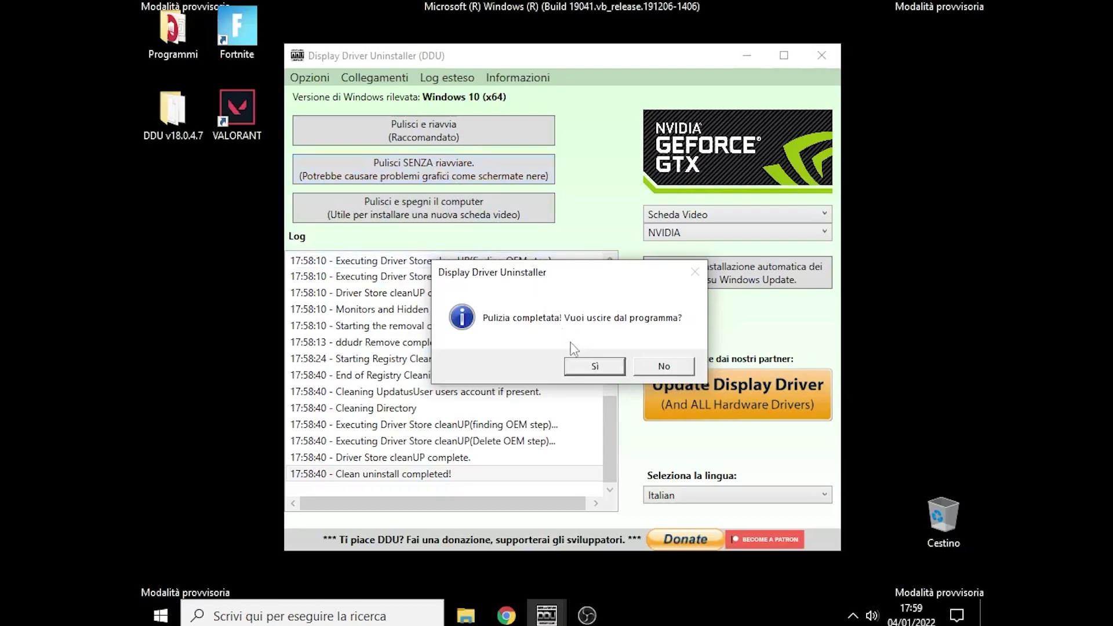
pyautogui.click(594, 366)
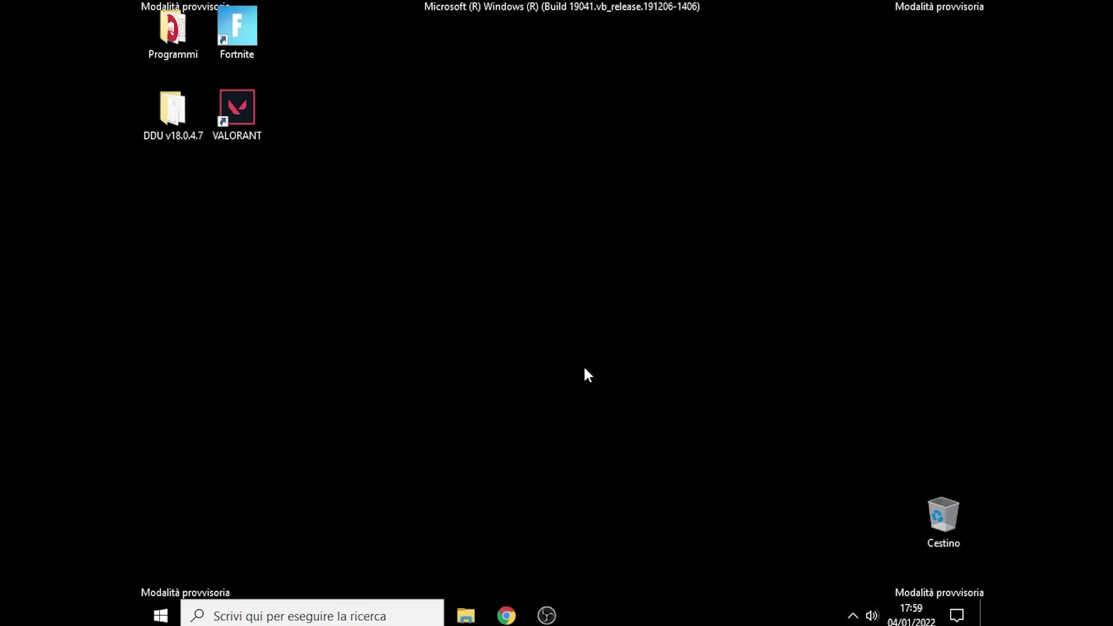
# Step: Reopen Configurazione di sistema through Windows search, disable Modalità provvisoria in the boot options, and restart the computer
pyautogui.click(363, 610)
pyautogui.write('conf')
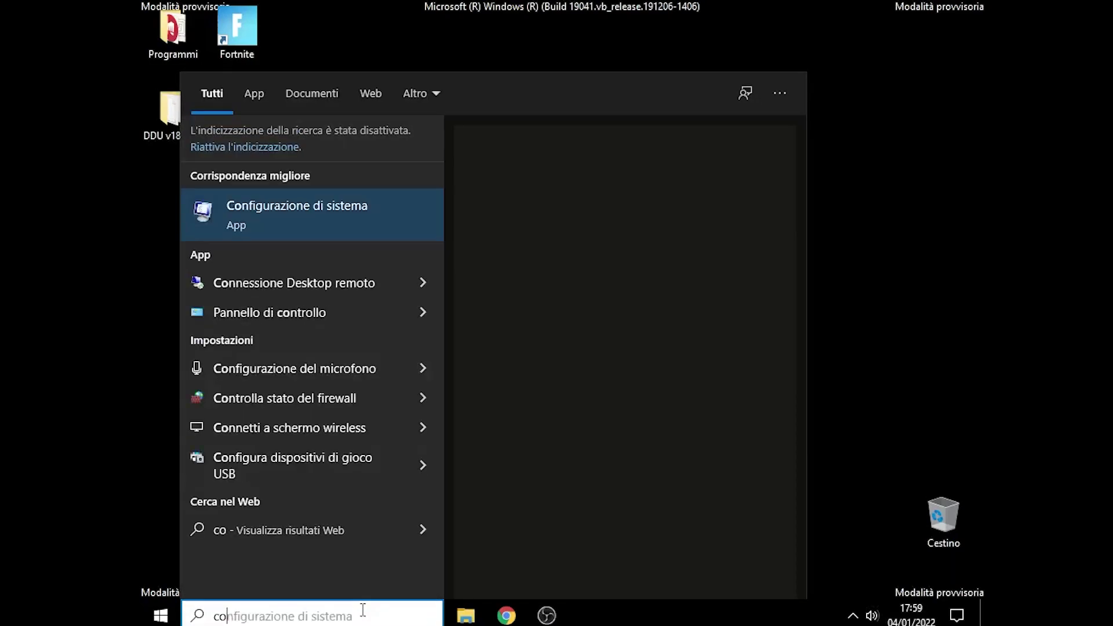
pyautogui.click(615, 220)
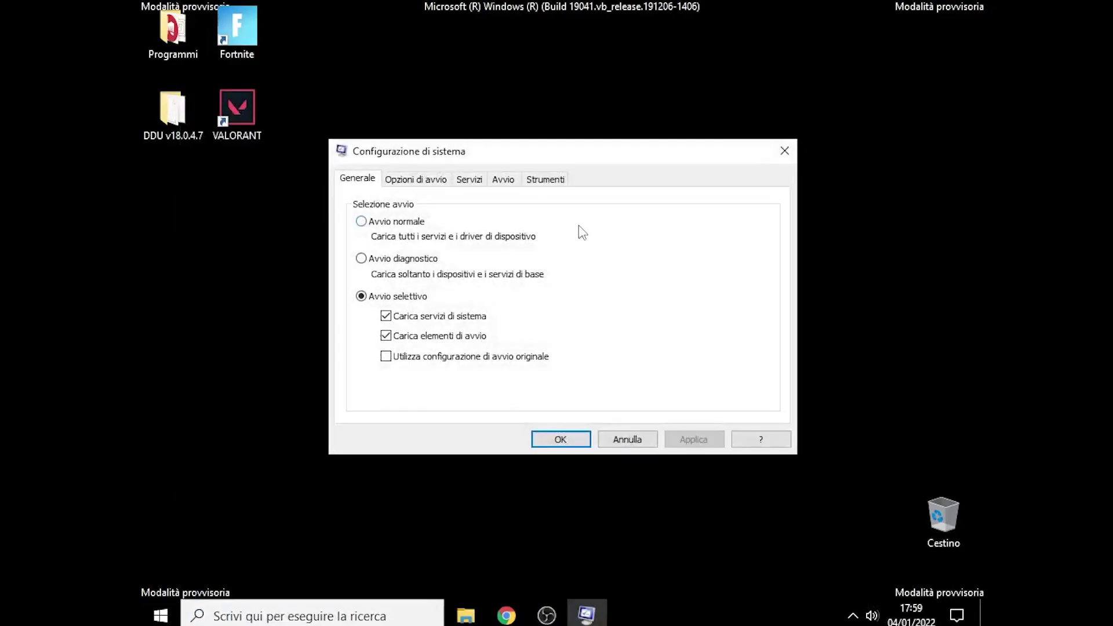
pyautogui.click(424, 187)
pyautogui.click(364, 337)
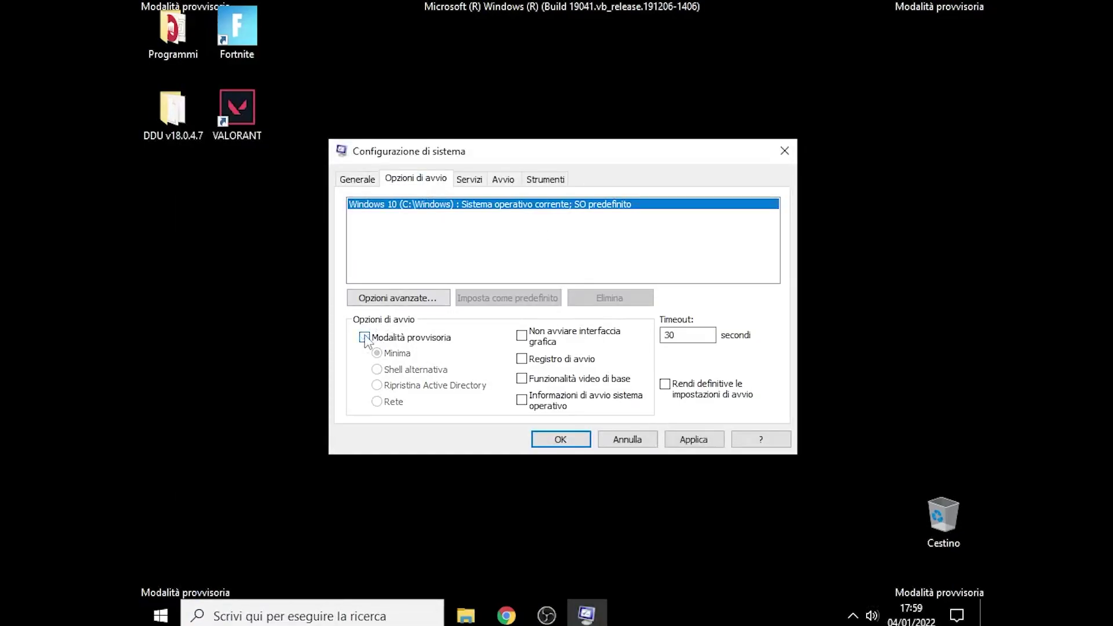
pyautogui.click(712, 440)
pyautogui.click(560, 439)
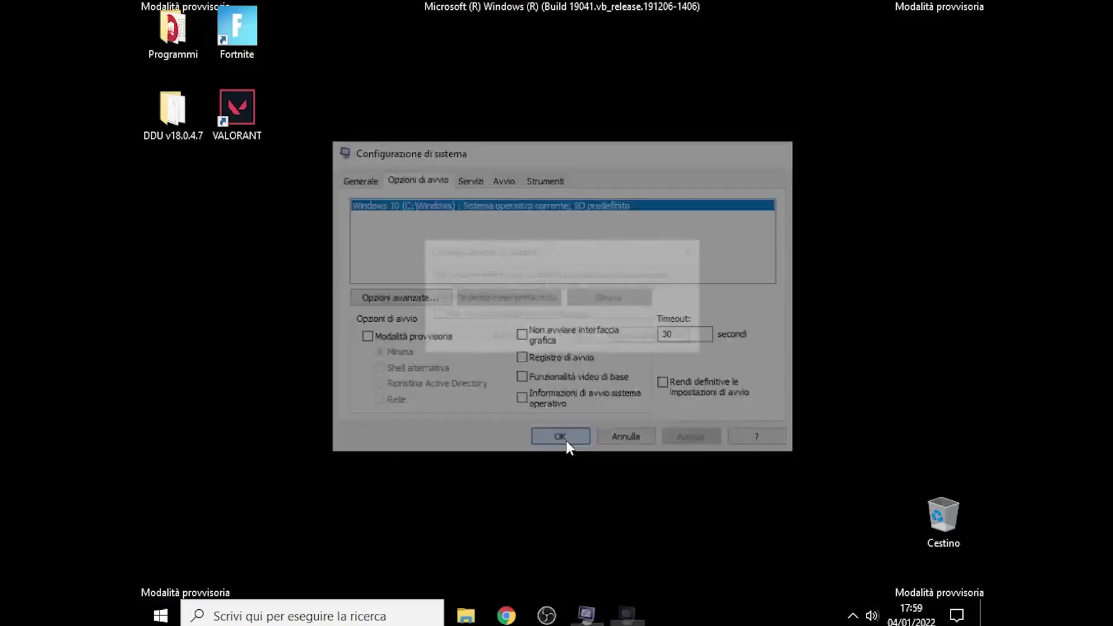
pyautogui.click(514, 339)
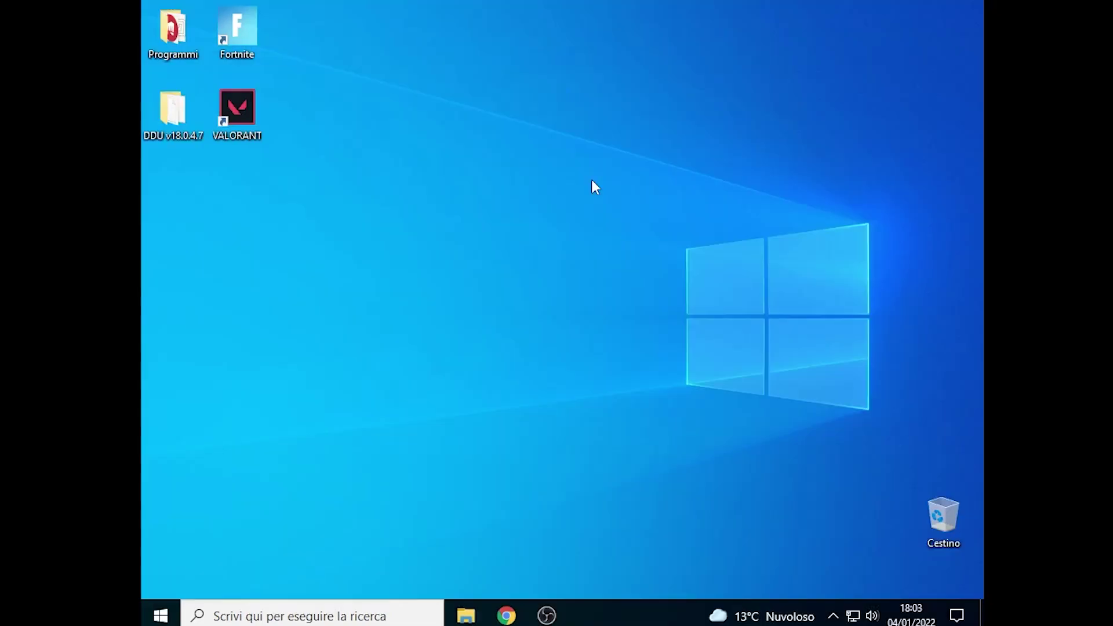
# Step: Launch the NVIDIA 497.29 driver installer from the Download folder and extract its files to the default path
pyautogui.click(466, 616)
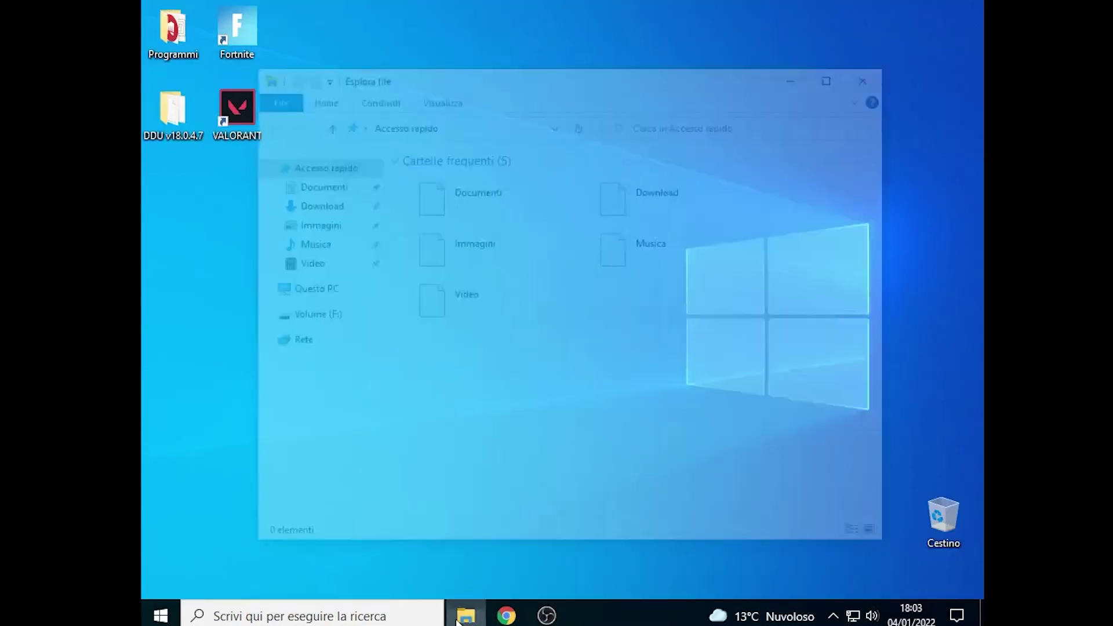
pyautogui.click(308, 209)
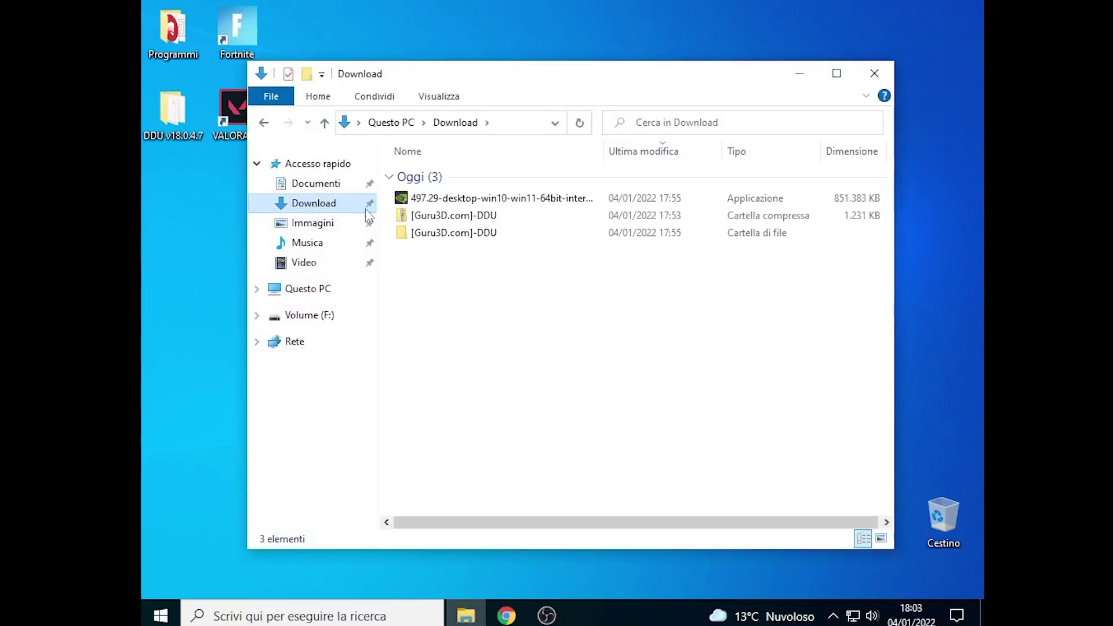
pyautogui.click(444, 200)
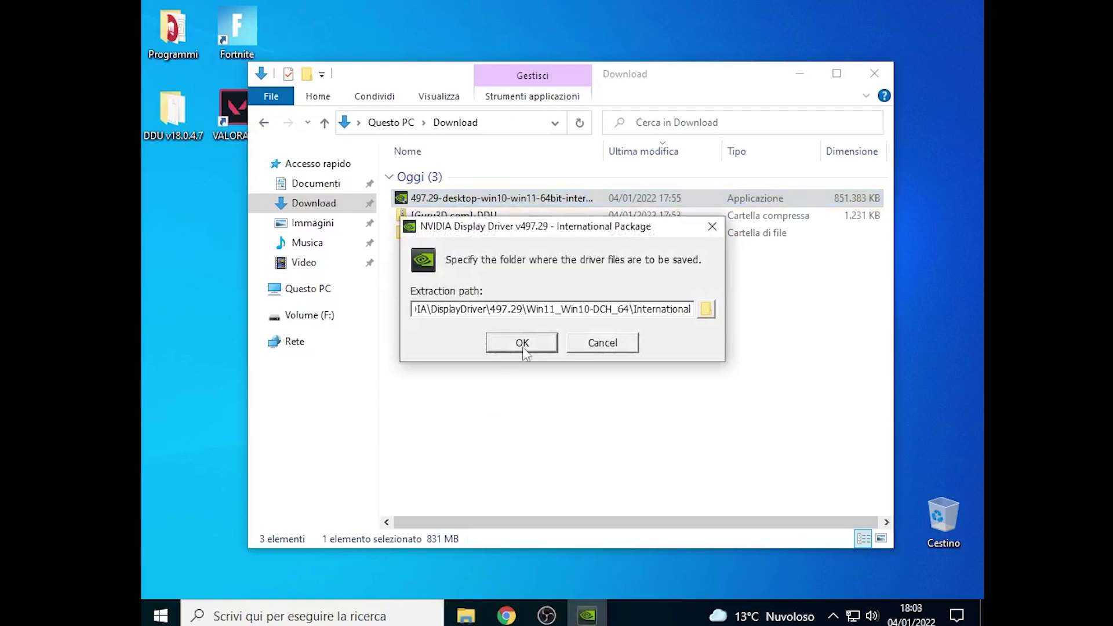
pyautogui.click(526, 347)
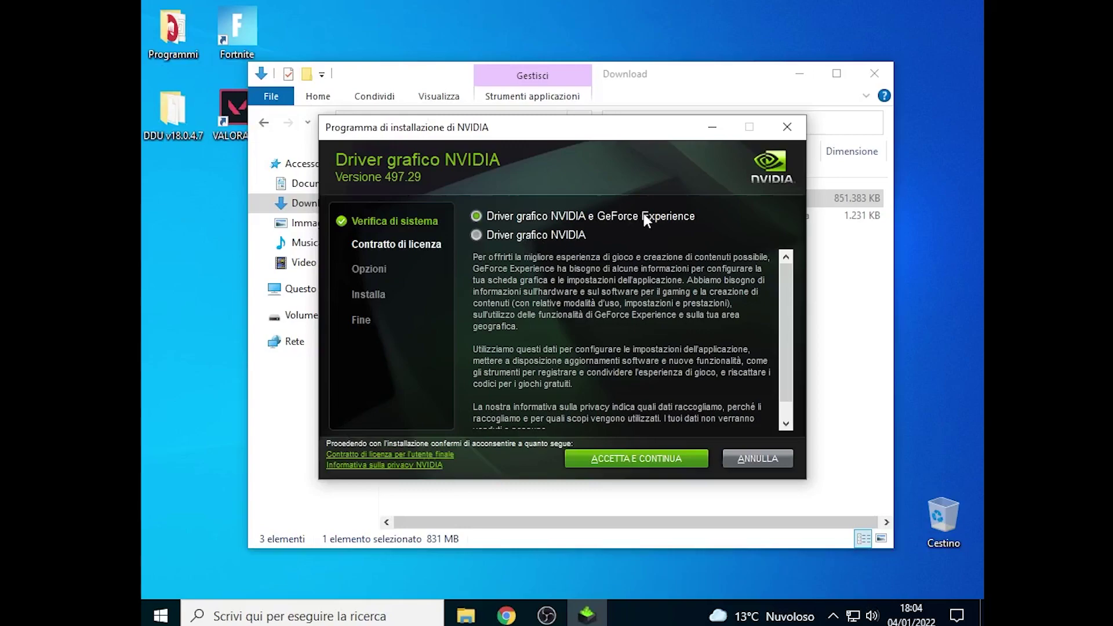
# Step: Accept the licence for the NVIDIA graphics driver with GeForce Experience and start the custom installation with all components
pyautogui.click(636, 461)
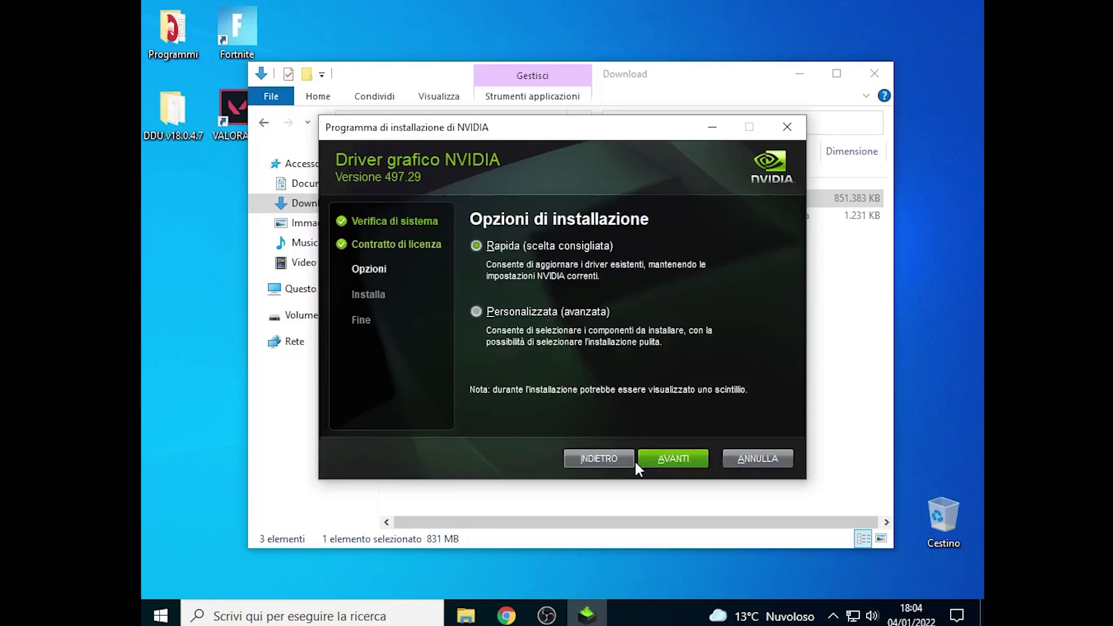
pyautogui.click(678, 457)
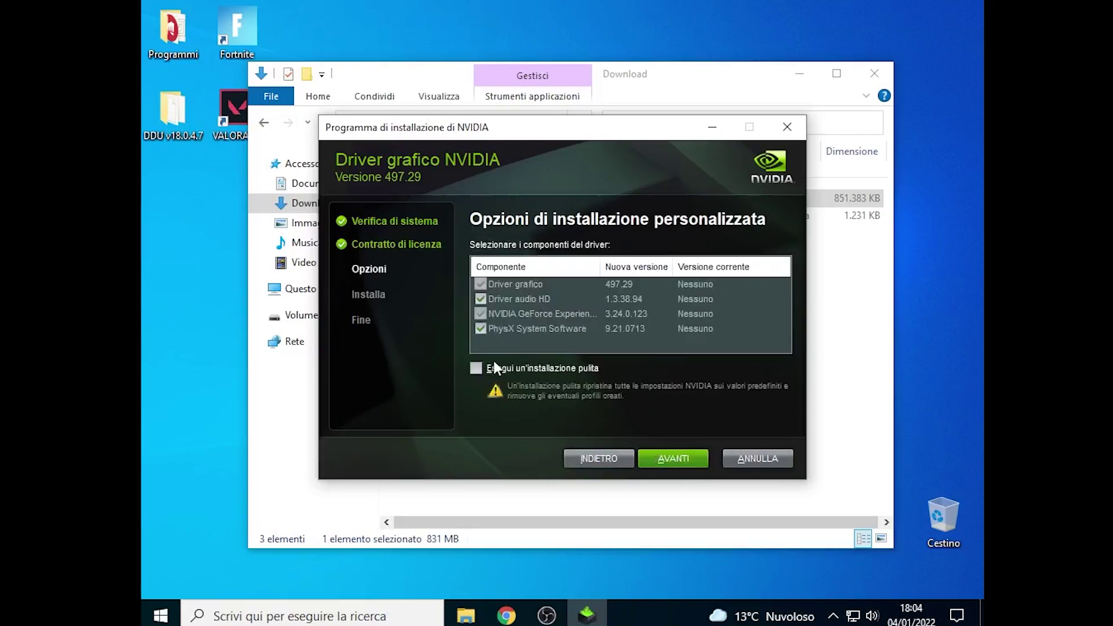
pyautogui.click(675, 459)
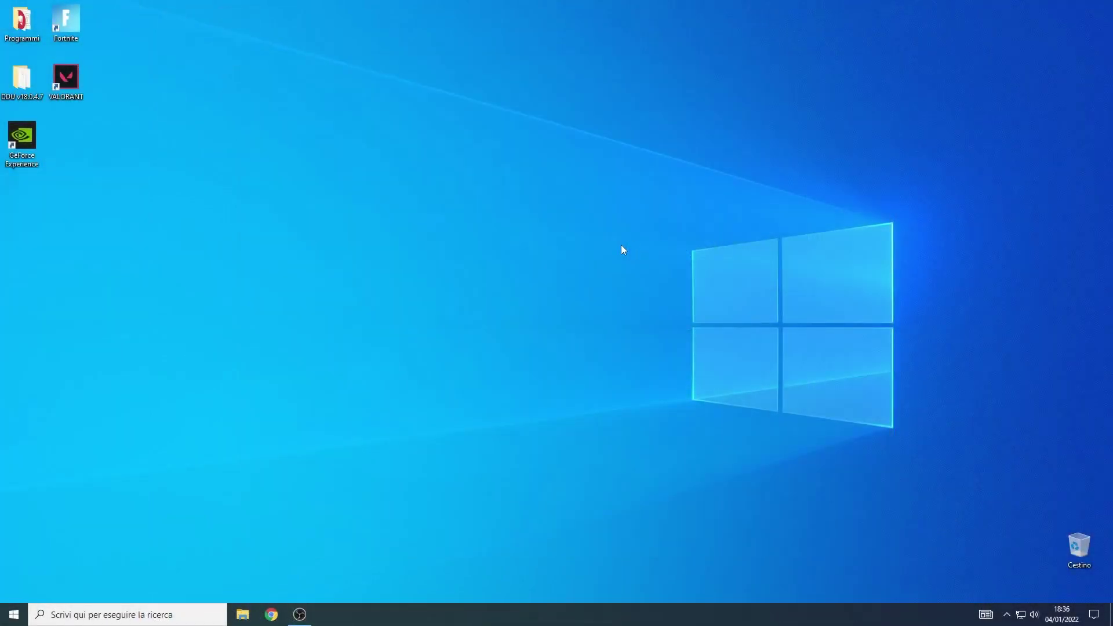
# Step: Open Pannello di controllo NVIDIA and set desktop scaling to Senza proporzionamento, performed on the GPU
pyautogui.rightClick(621, 248)
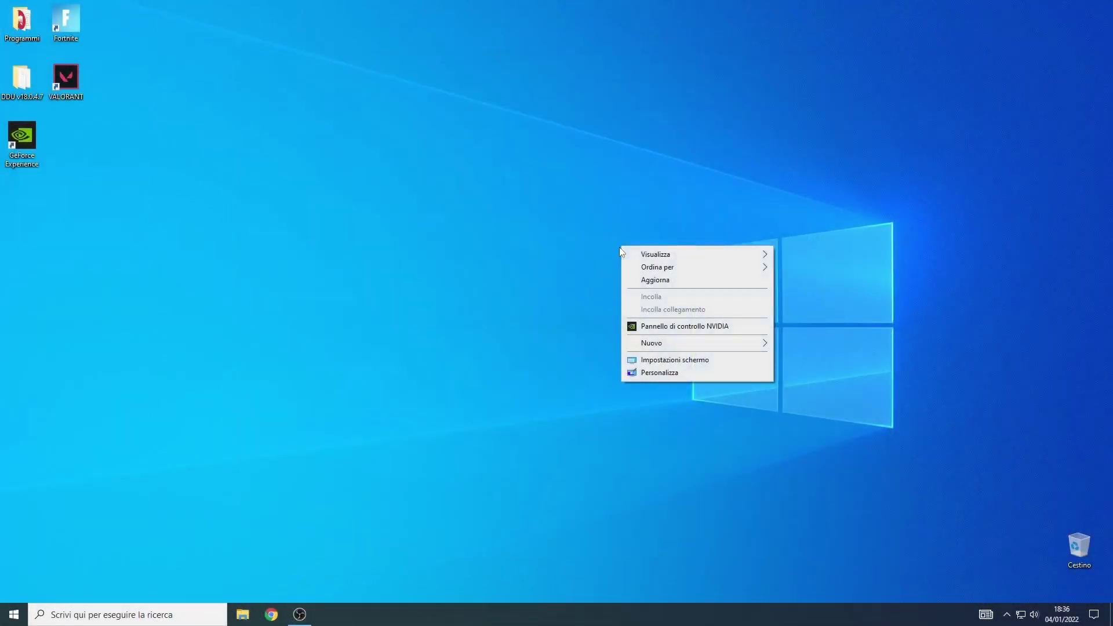
pyautogui.click(665, 335)
pyautogui.click(625, 431)
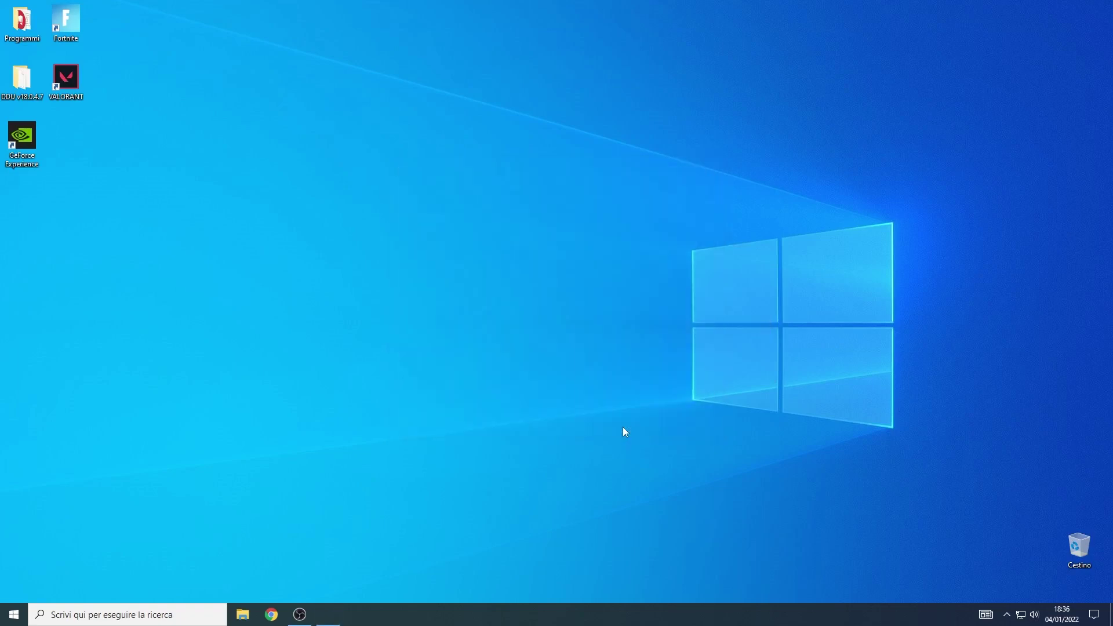
pyautogui.click(117, 179)
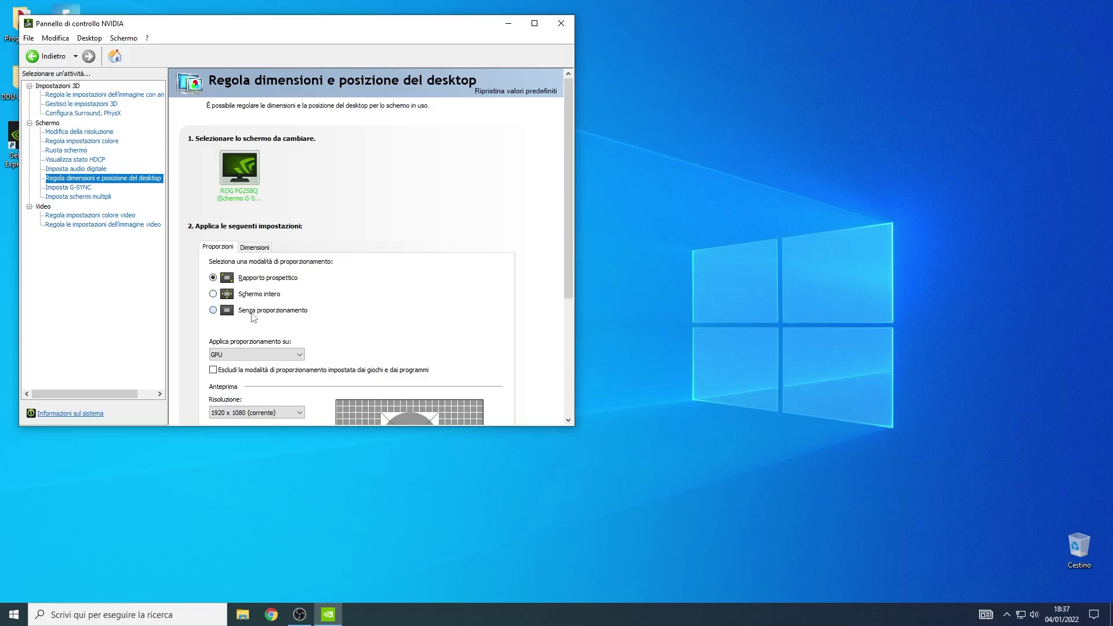
pyautogui.click(253, 314)
pyautogui.scroll(-3, 258, 317)
pyautogui.click(274, 230)
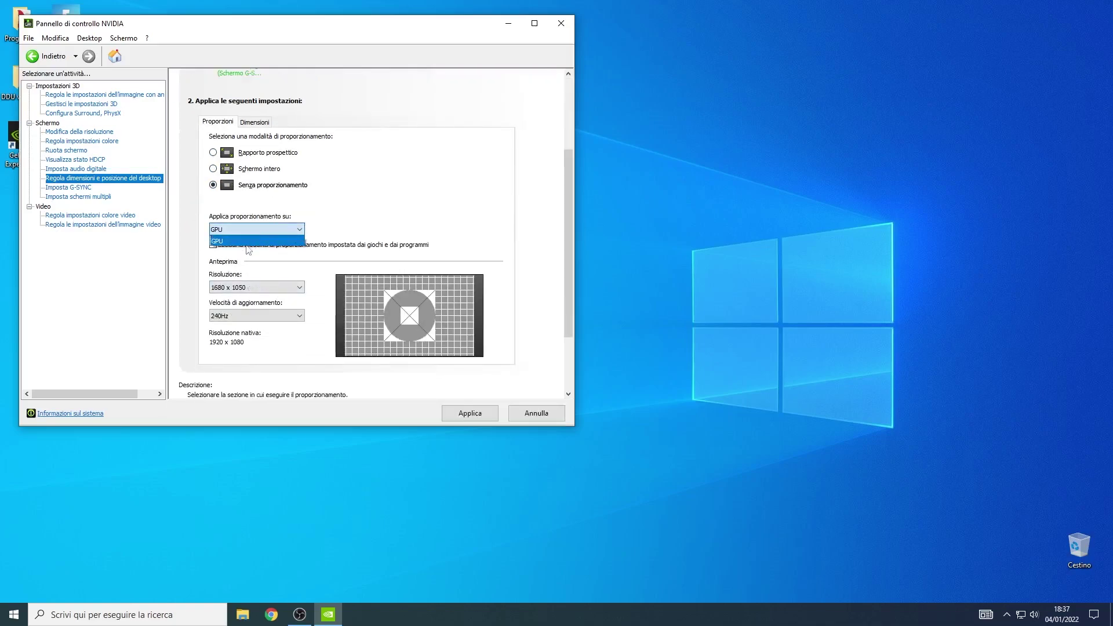
pyautogui.click(288, 232)
# Step: Choose 1920 x 1080 at 240Hz for the scaling preview, then apply and keep the desktop changes
pyautogui.scroll(-2, 329, 217)
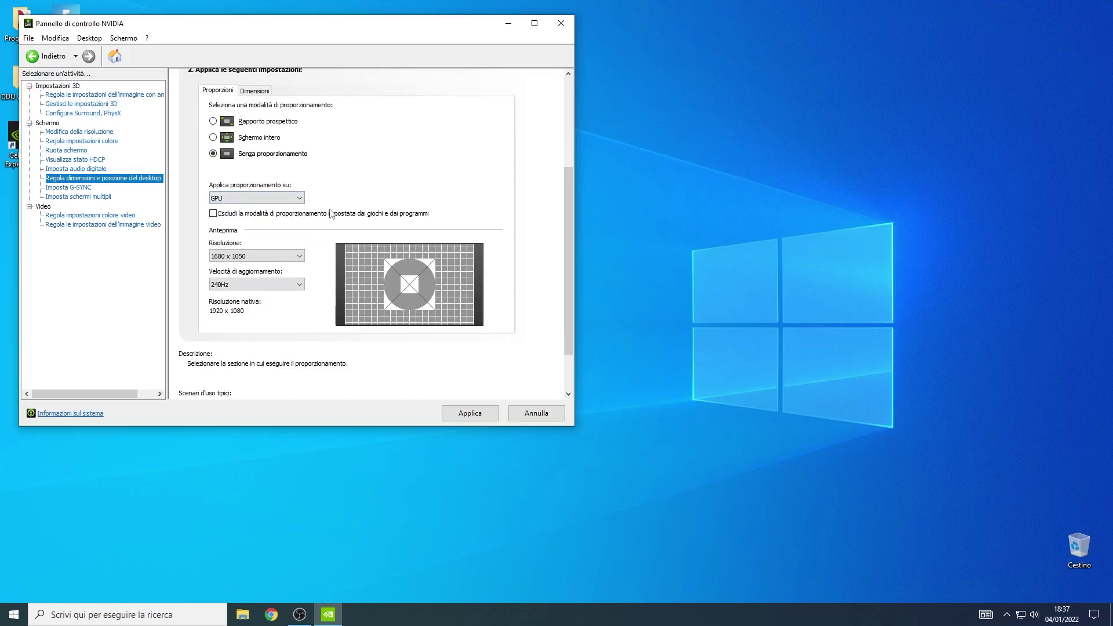
pyautogui.click(293, 225)
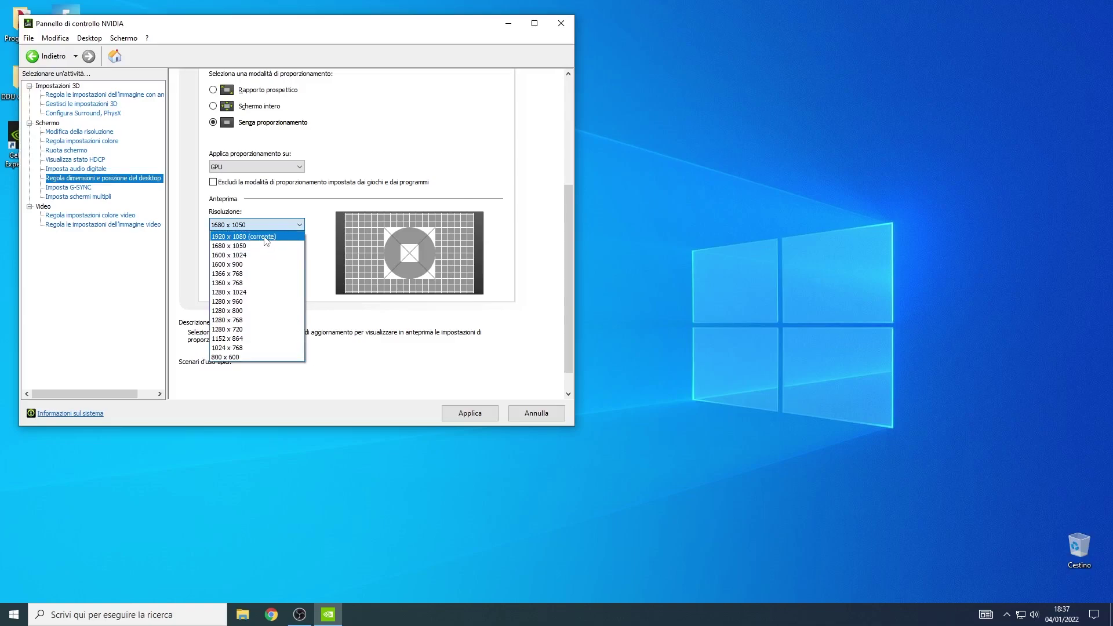
pyautogui.click(266, 236)
pyautogui.click(295, 256)
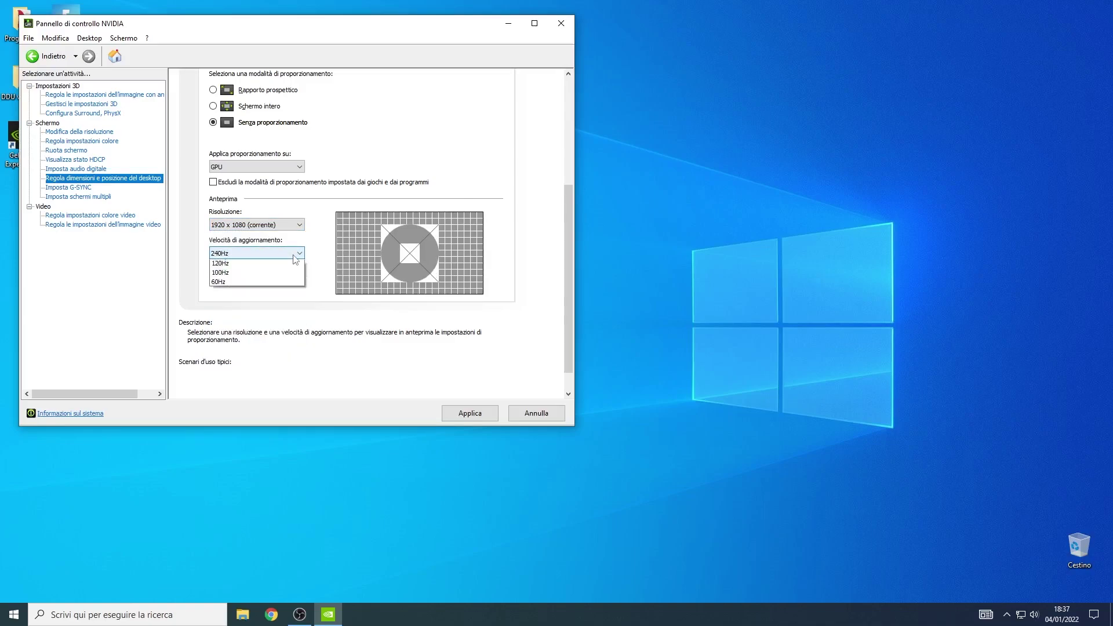
pyautogui.click(223, 266)
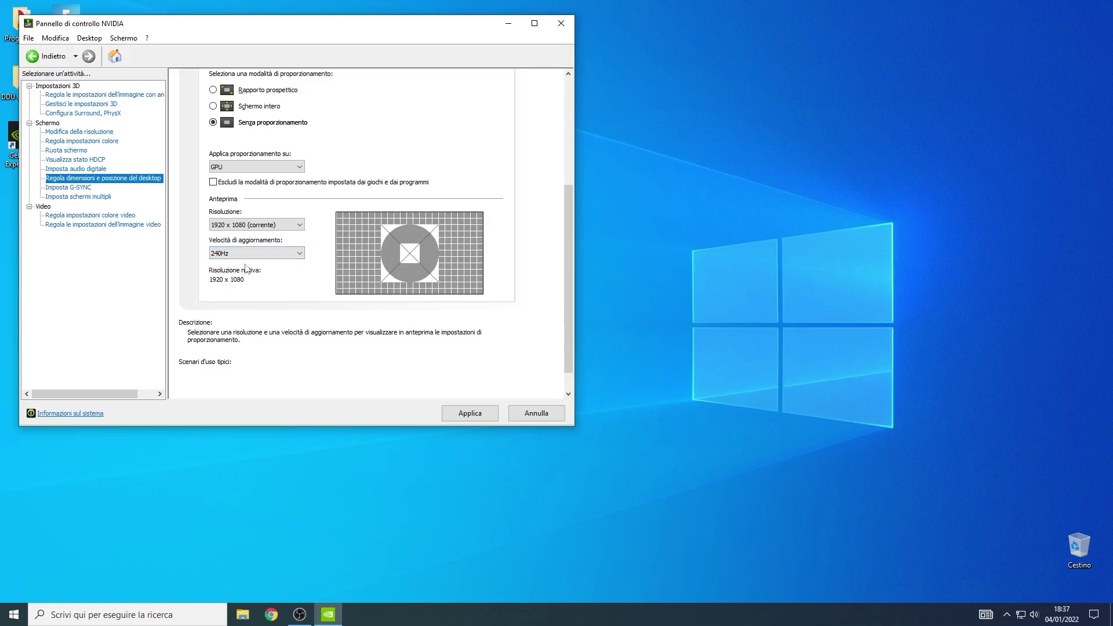
pyautogui.click(469, 413)
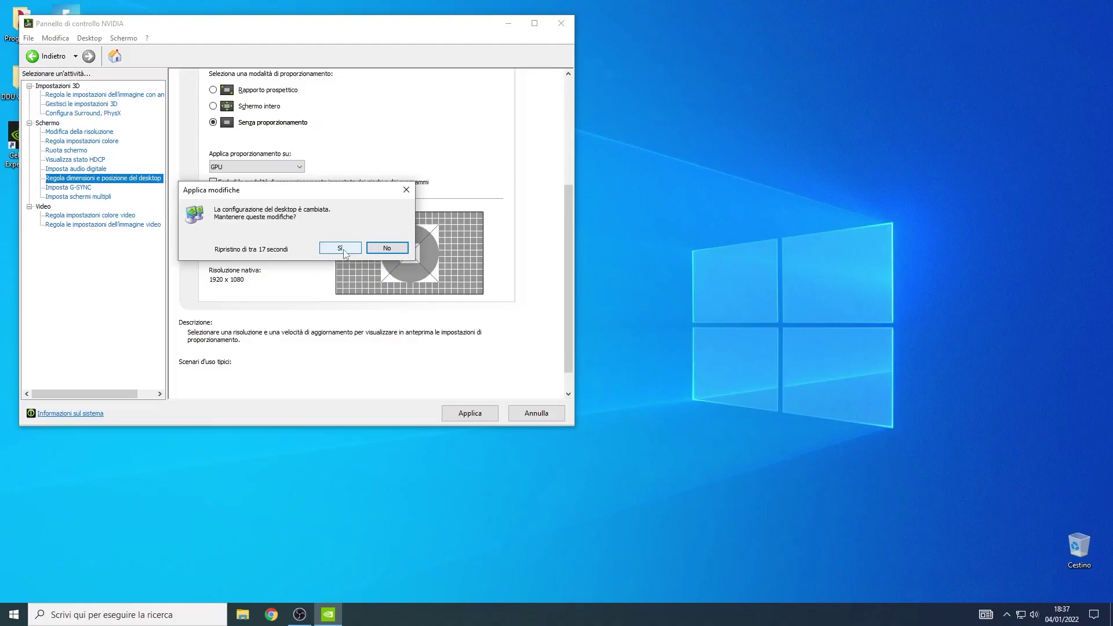
pyautogui.click(344, 248)
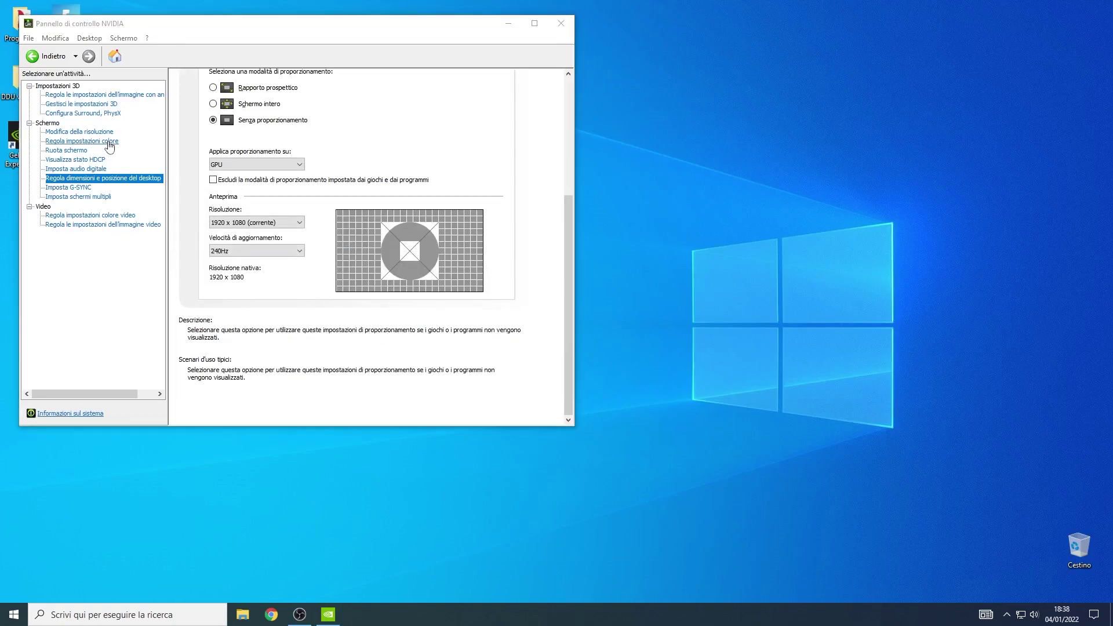
# Step: Raise Contrasto and Brillantezza digitale to 55% in the display colour settings, then apply and keep the changes
pyautogui.click(109, 144)
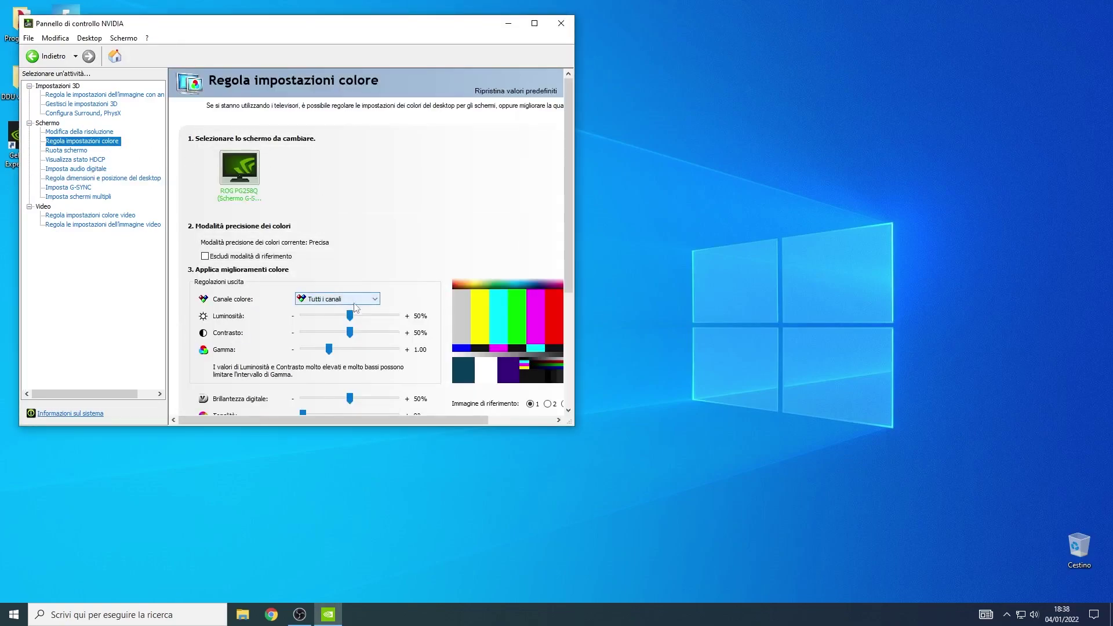
pyautogui.moveTo(349, 332); pyautogui.dragTo(355, 332)
pyautogui.scroll(-4, 374, 276)
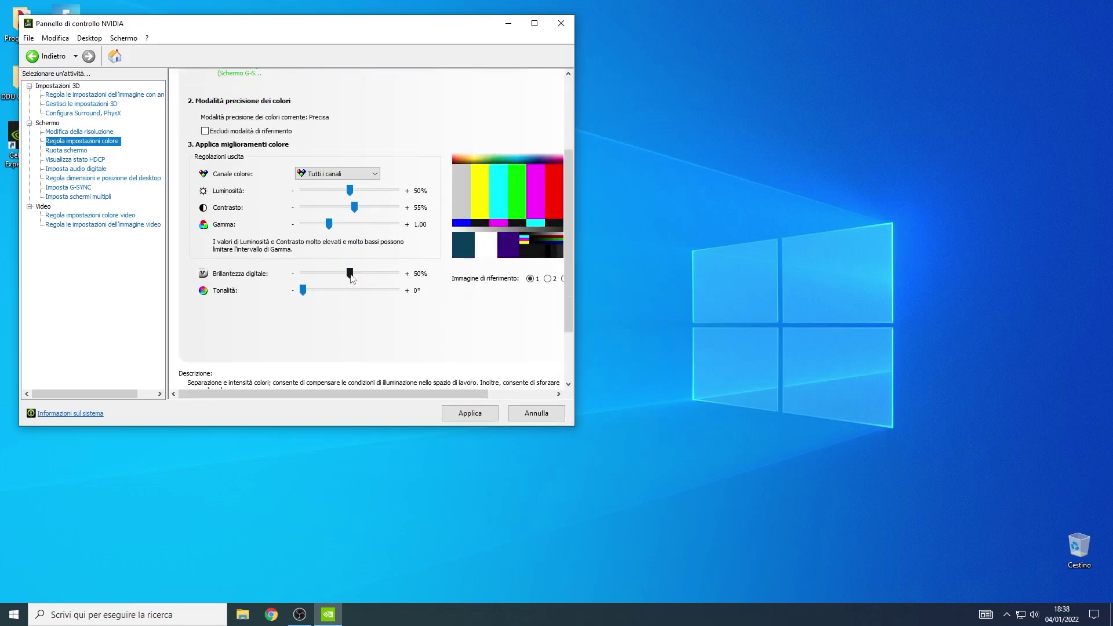
pyautogui.click(471, 411)
pyautogui.click(335, 251)
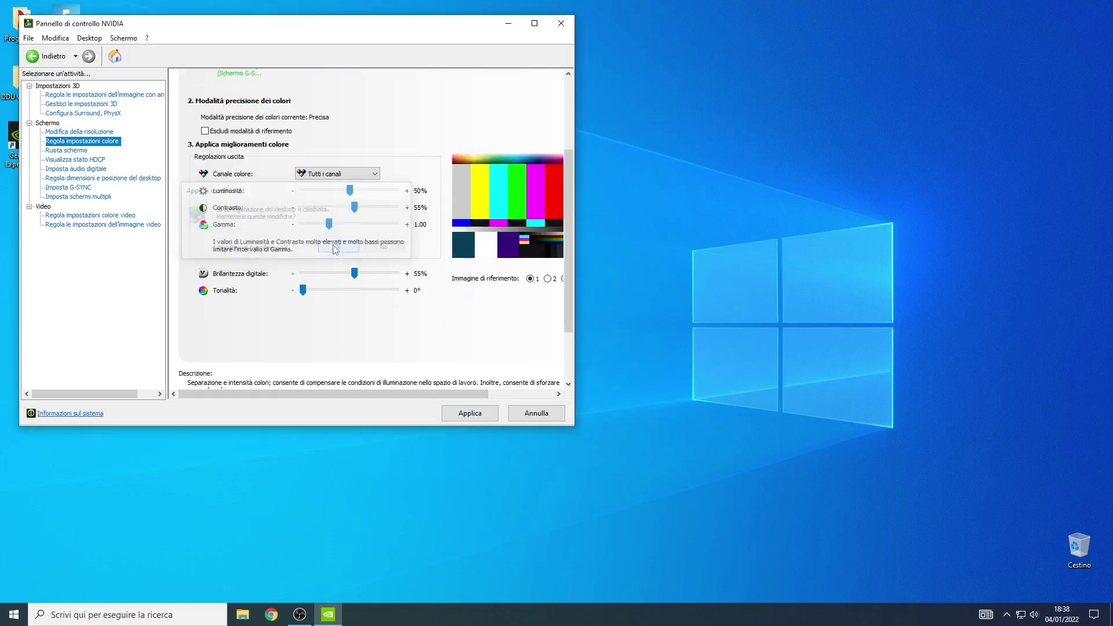
# Step: Select a new refresh rate for the native 1920 × 1080 resolution in Modifica della risoluzione
pyautogui.click(79, 132)
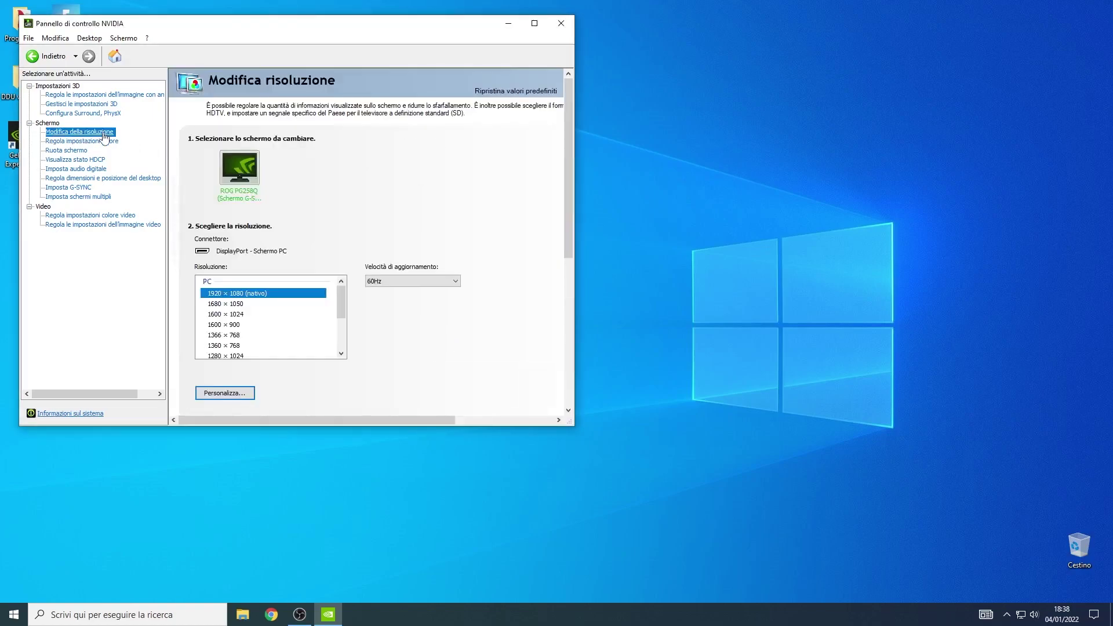
pyautogui.scroll(-3, 342, 295)
pyautogui.scroll(3, 342, 294)
pyautogui.click(421, 283)
pyautogui.scroll(1, 422, 284)
pyautogui.click(414, 292)
# Step: Use Impostazioni colore NVIDIA with Massima (32 bit), RGB and Massimo dynamic range, then apply and keep the changes
pyautogui.moveTo(566, 210); pyautogui.dragTo(551, 340)
pyautogui.click(205, 199)
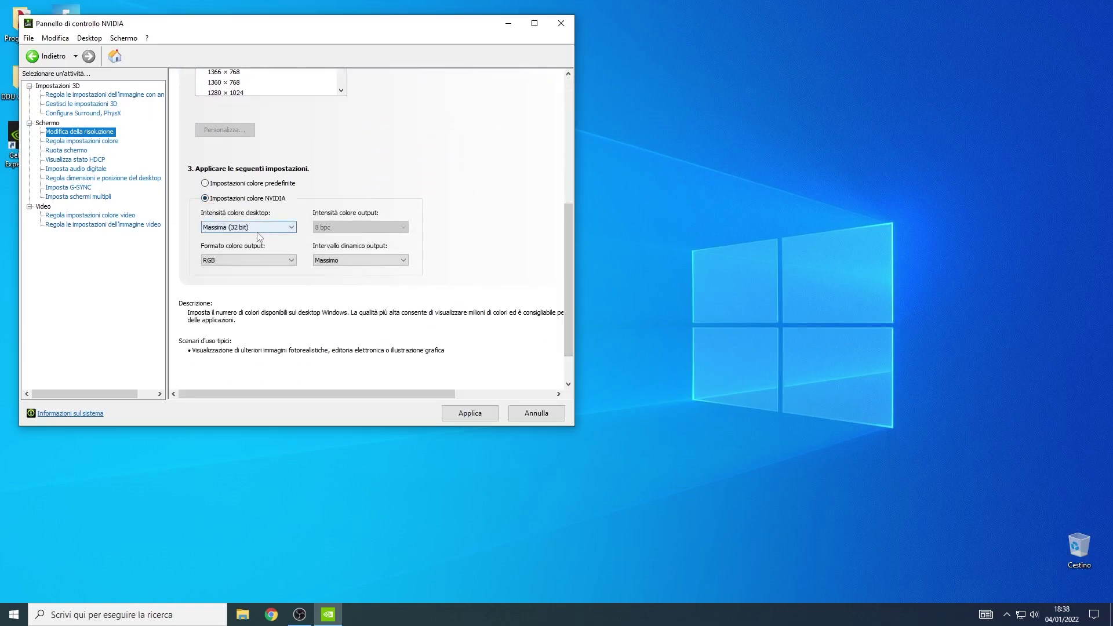
pyautogui.scroll(-1, 432, 311)
pyautogui.click(470, 413)
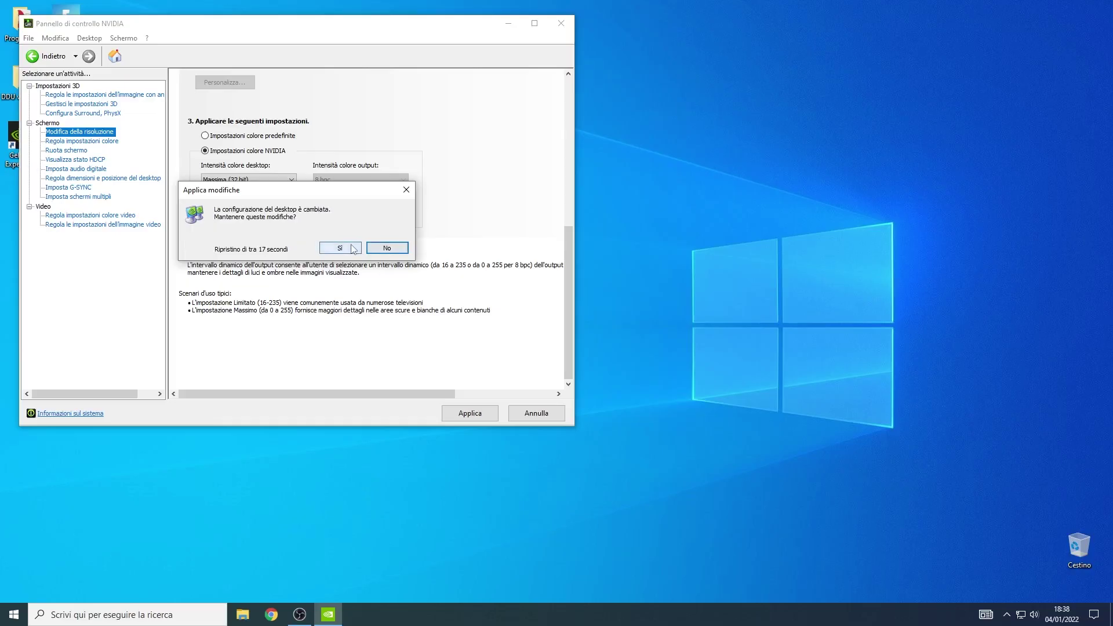
pyautogui.click(325, 248)
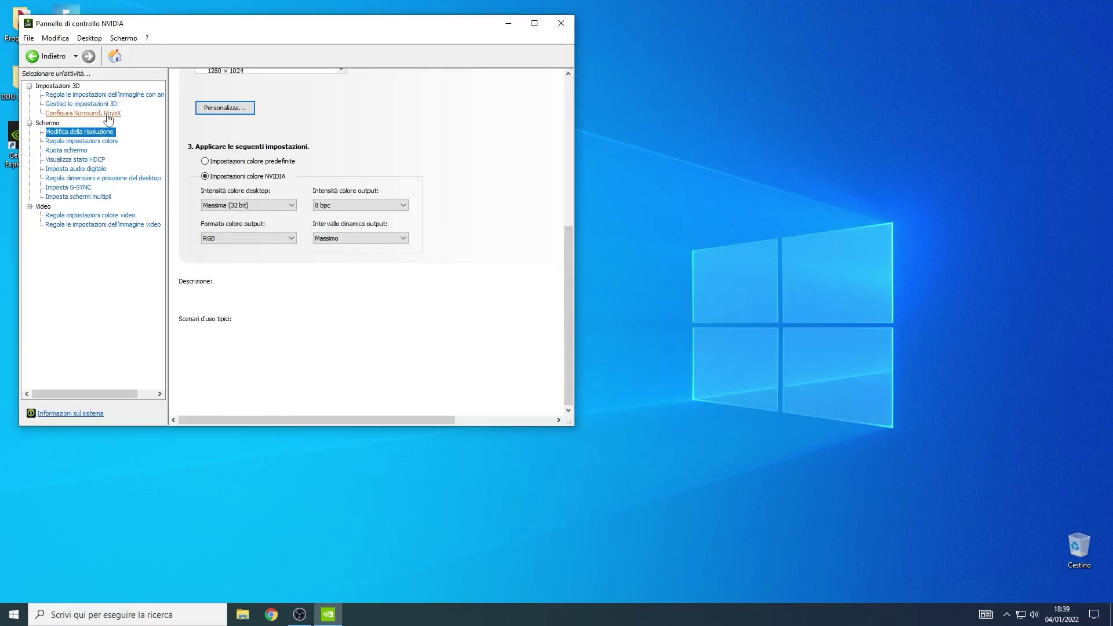
# Step: Set the PhysX processor to NVIDIA GeForce GTX 1080 and apply it
pyautogui.click(108, 114)
pyautogui.click(411, 179)
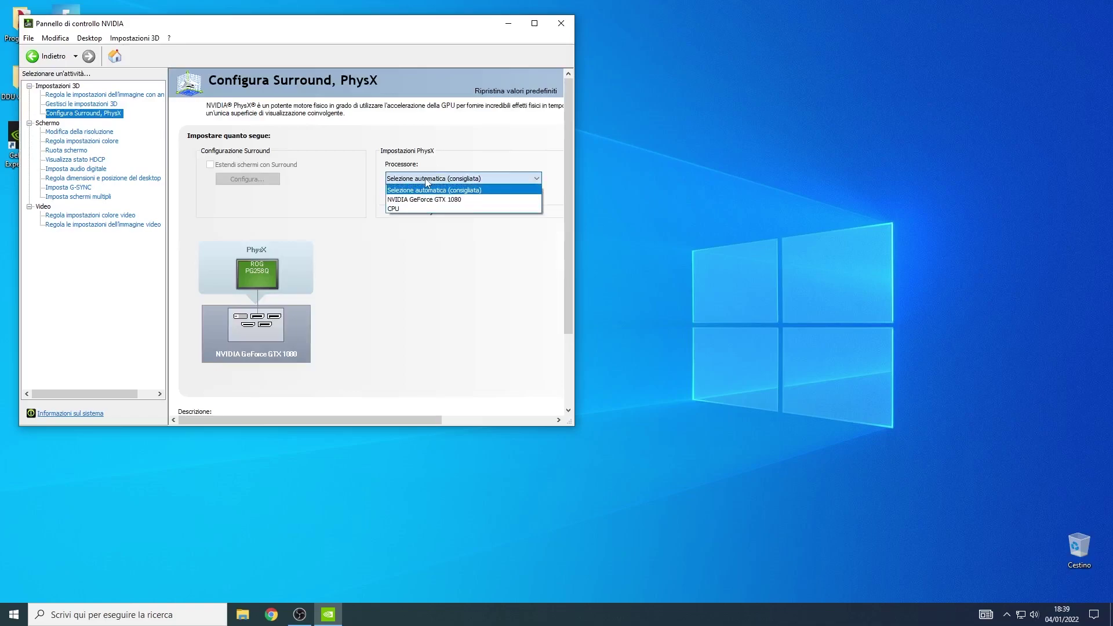
pyautogui.click(421, 200)
pyautogui.click(481, 413)
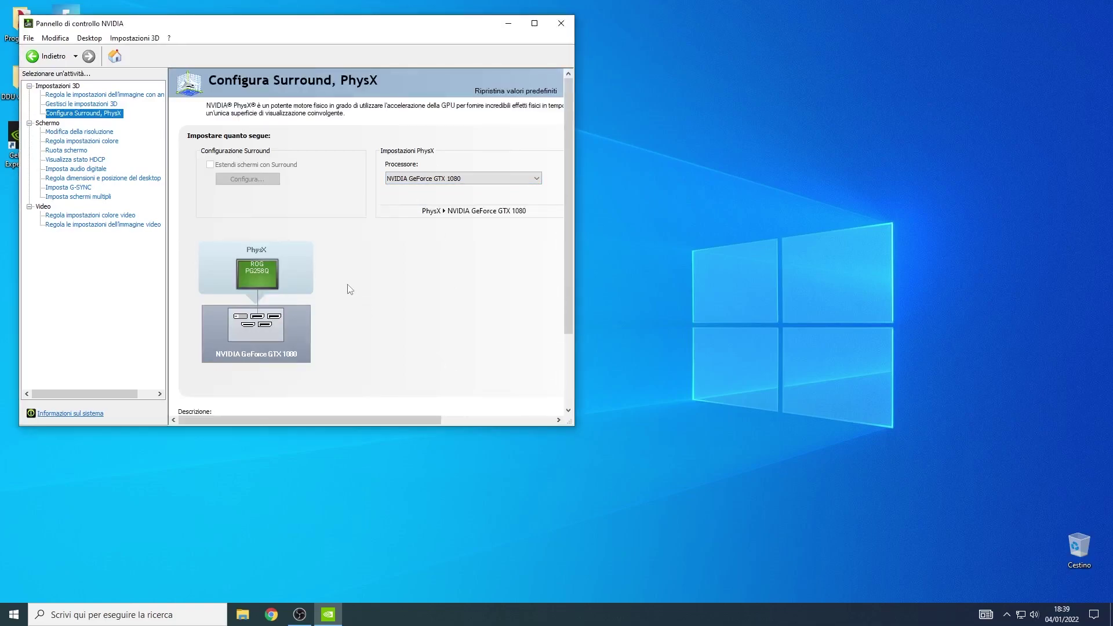
# Step: Set Antialias - Correzione gamma and Antialias - Modalità to Disattivato in the global 3D settings
pyautogui.click(110, 105)
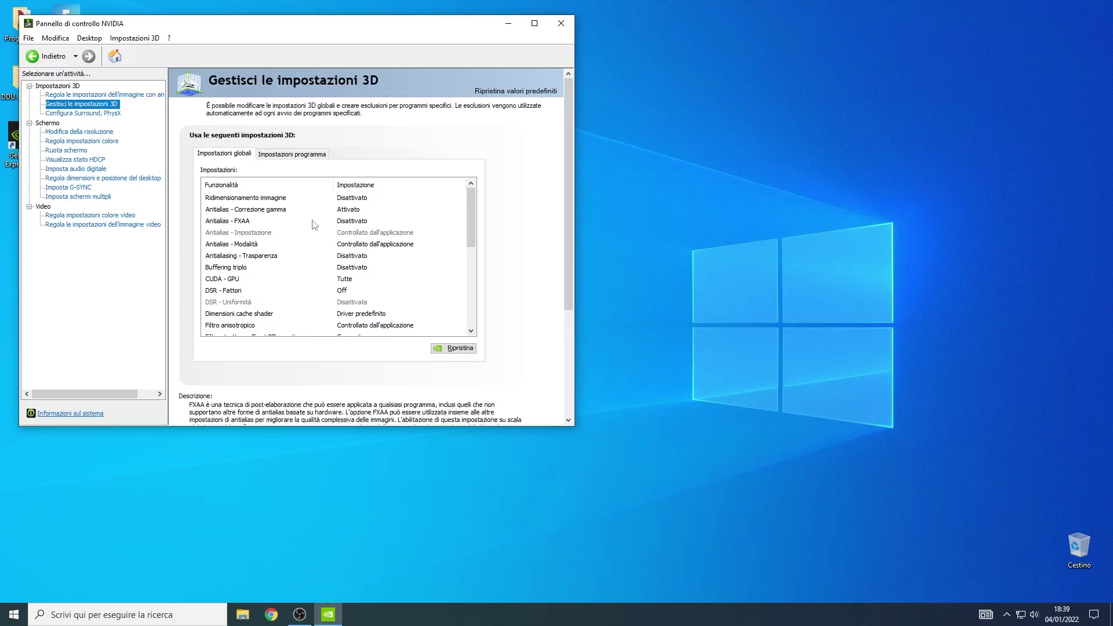
pyautogui.click(343, 211)
pyautogui.click(348, 211)
pyautogui.click(352, 232)
pyautogui.click(352, 247)
pyautogui.click(352, 247)
pyautogui.click(359, 265)
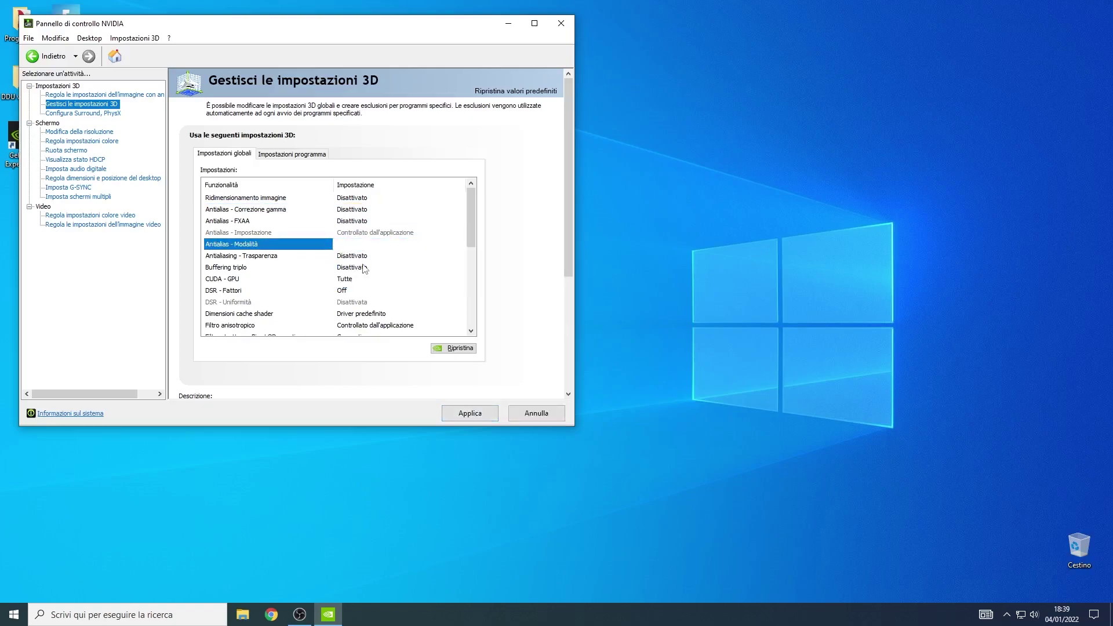
# Step: Set Filtro struttura - Qualità to Prestazioni elevate and GPU rendering OpenGL to NVIDIA GeForce GTX 1080
pyautogui.scroll(-2, 299, 308)
pyautogui.click(346, 305)
pyautogui.click(348, 304)
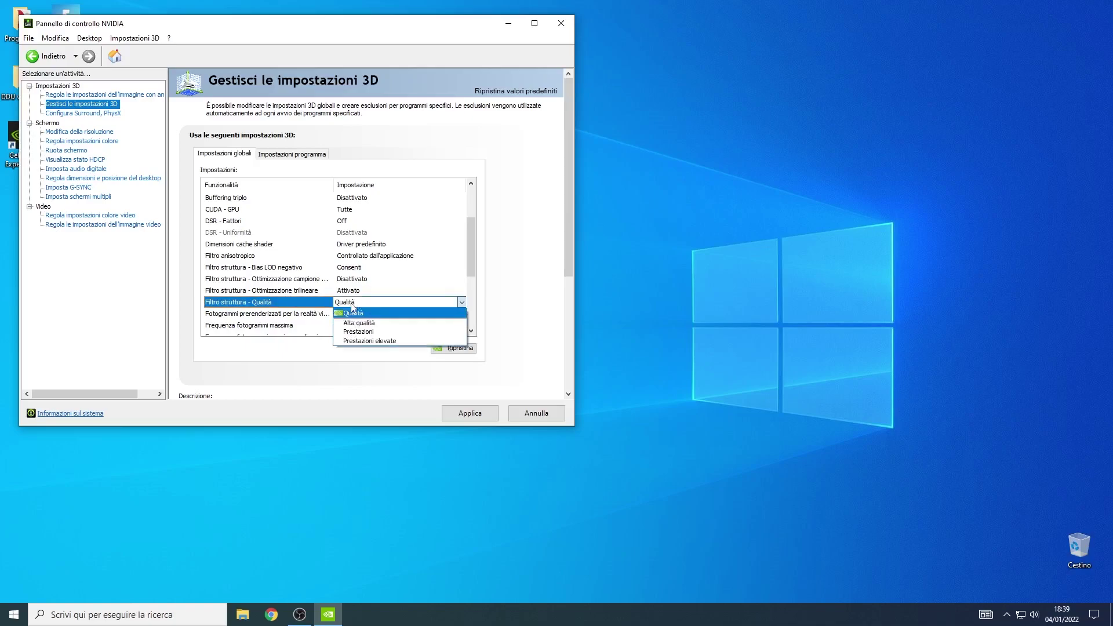
pyautogui.click(367, 342)
pyautogui.scroll(-2, 362, 313)
pyautogui.click(359, 302)
pyautogui.click(361, 303)
pyautogui.click(360, 321)
# Step: Set Modalità di gestione dell'alimentazione to Preferisci le presetazioni massime and Ottimizzazione con thread to Attivato
pyautogui.scroll(-2, 288, 307)
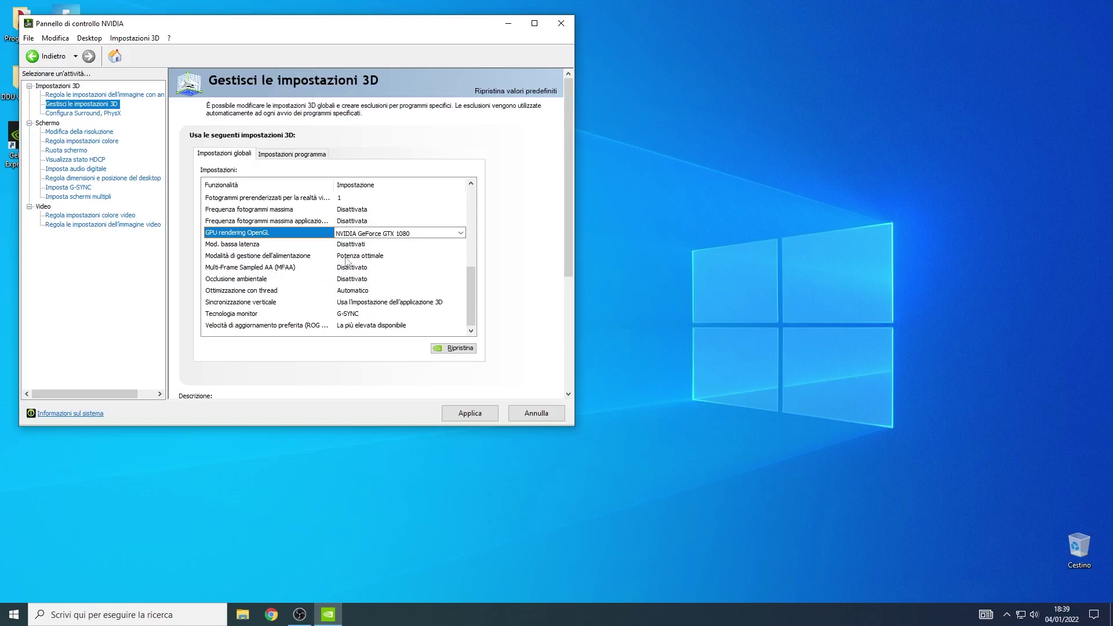
pyautogui.click(364, 255)
pyautogui.click(366, 256)
pyautogui.click(363, 286)
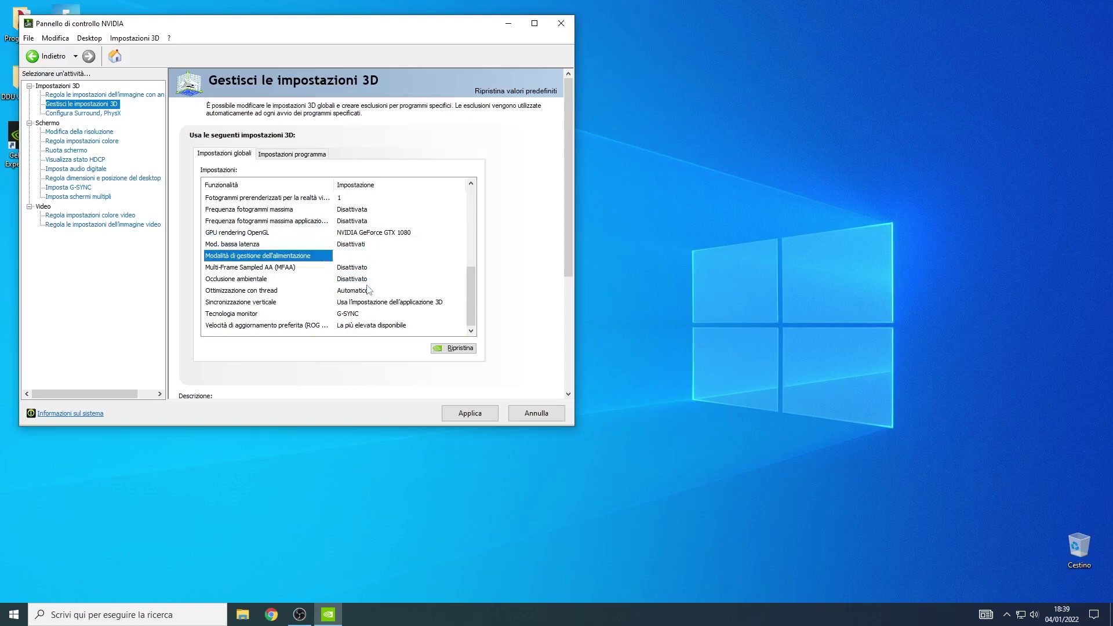
pyautogui.click(351, 293)
pyautogui.click(350, 292)
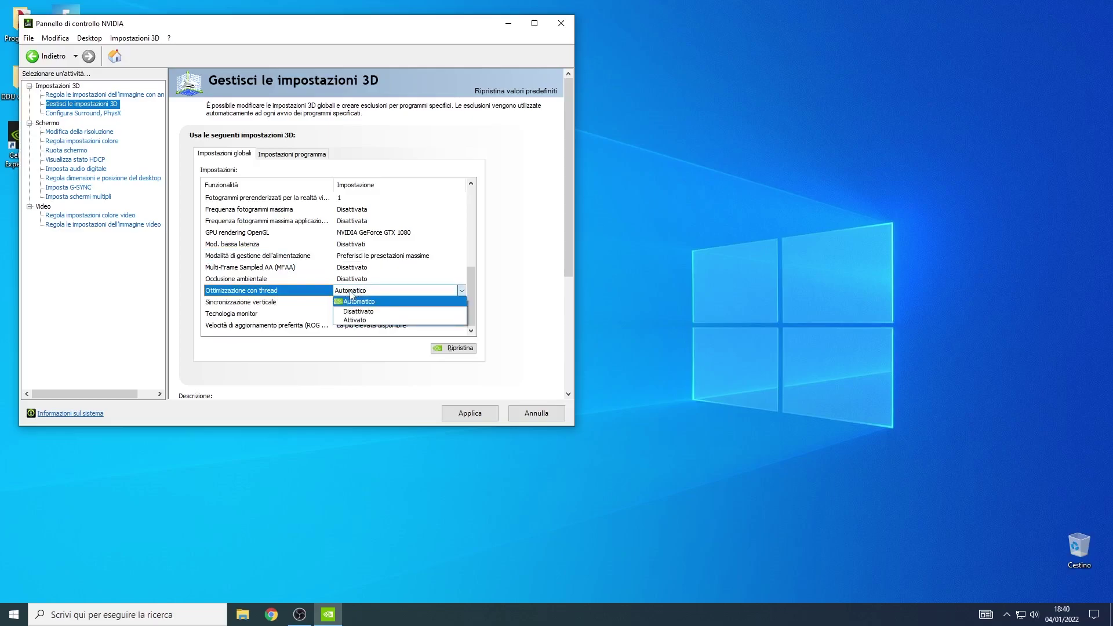
pyautogui.click(355, 320)
# Step: Set Sincronizzazione verticale to Disattivato and apply the global 3D settings
pyautogui.click(364, 302)
pyautogui.click(364, 302)
pyautogui.click(361, 323)
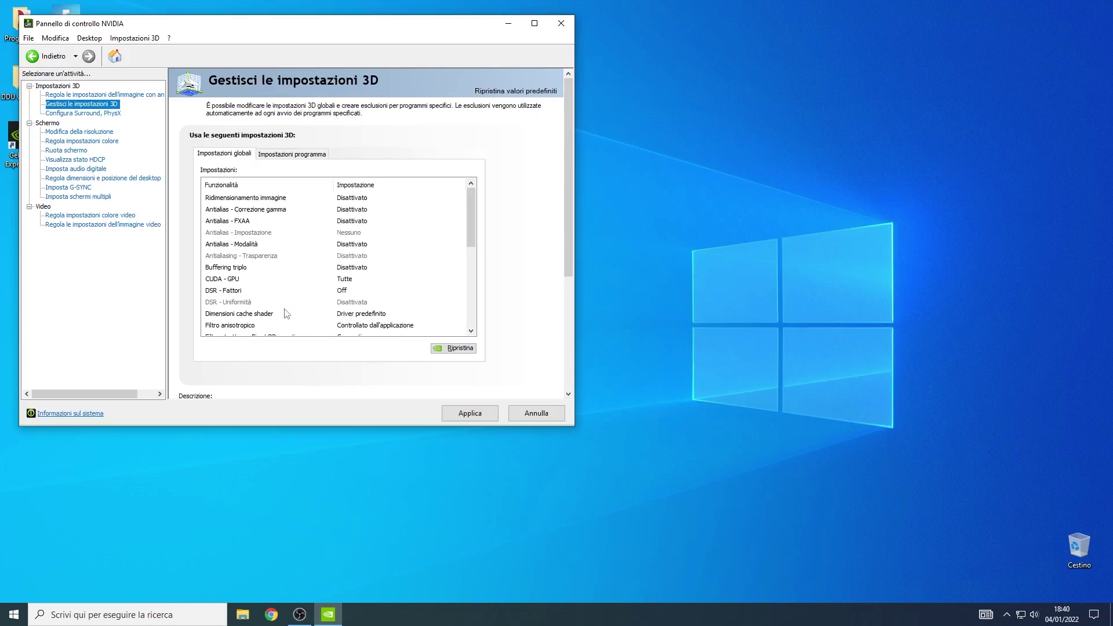
pyautogui.scroll(-1, 278, 294)
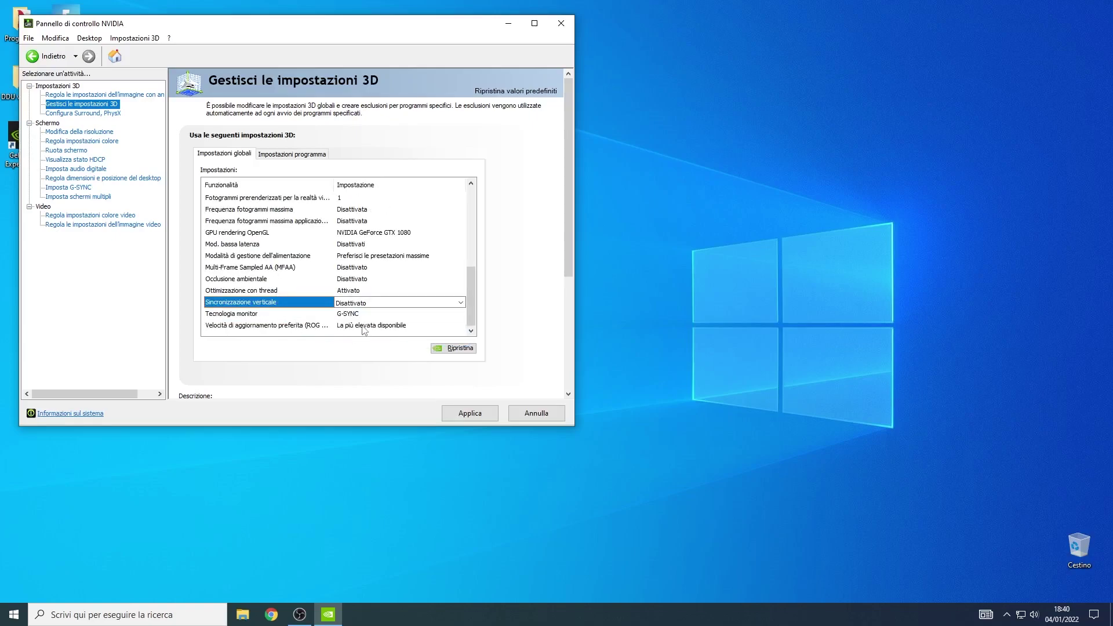
pyautogui.click(459, 414)
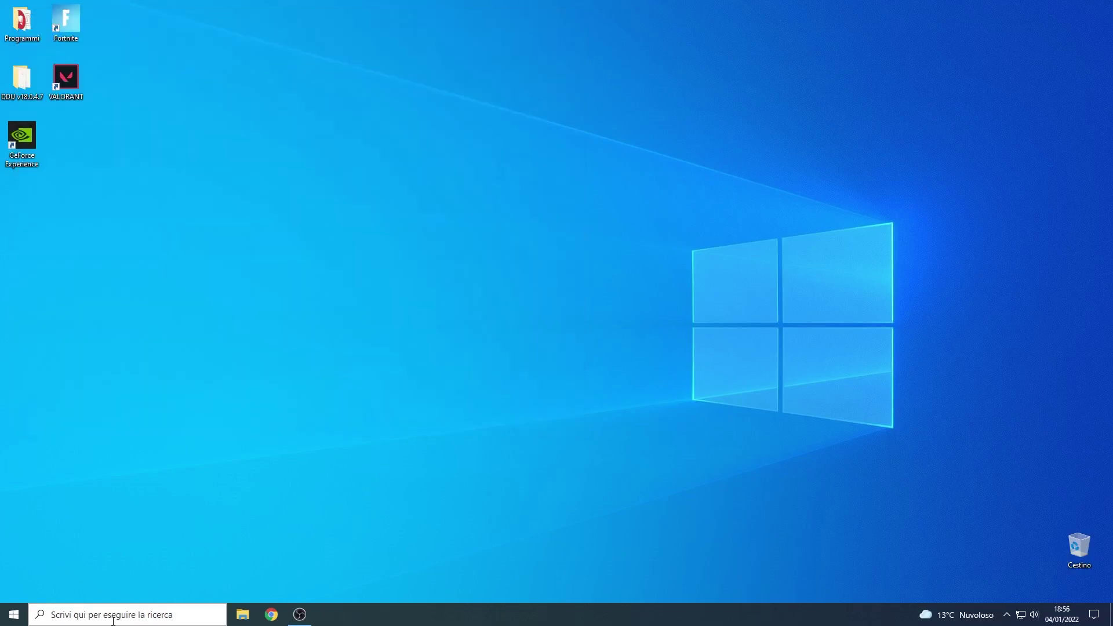
# Step: Open Impostazioni schermo avanzate and check the Frequenza di aggiornamento options for the ROG PG258Q display
pyautogui.click(113, 615)
pyautogui.write('impostazioni schermo ava')
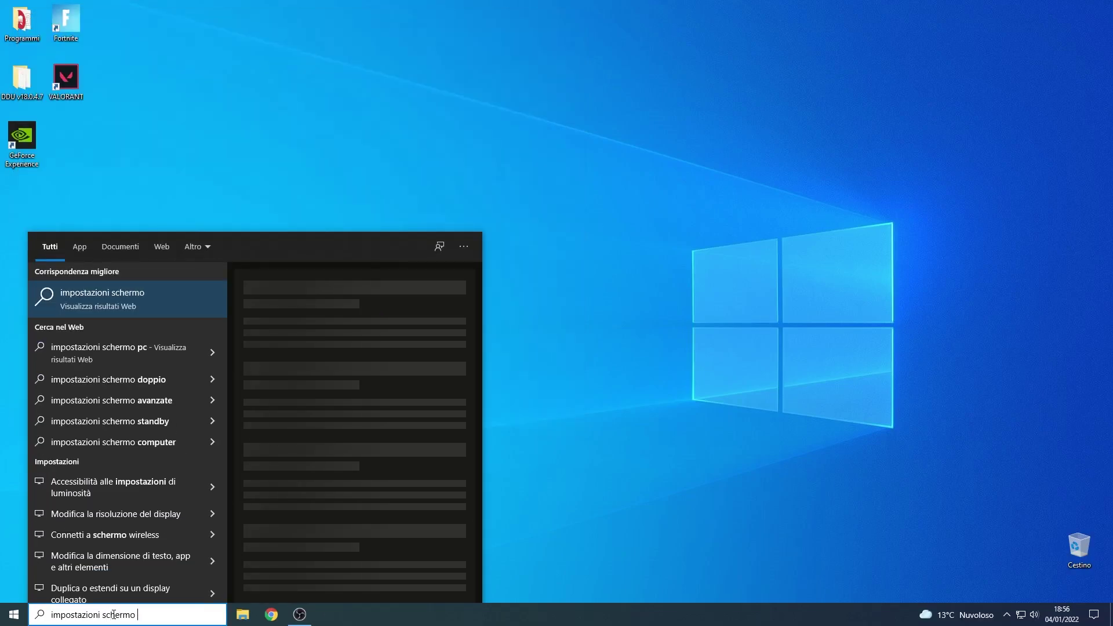
pyautogui.click(360, 335)
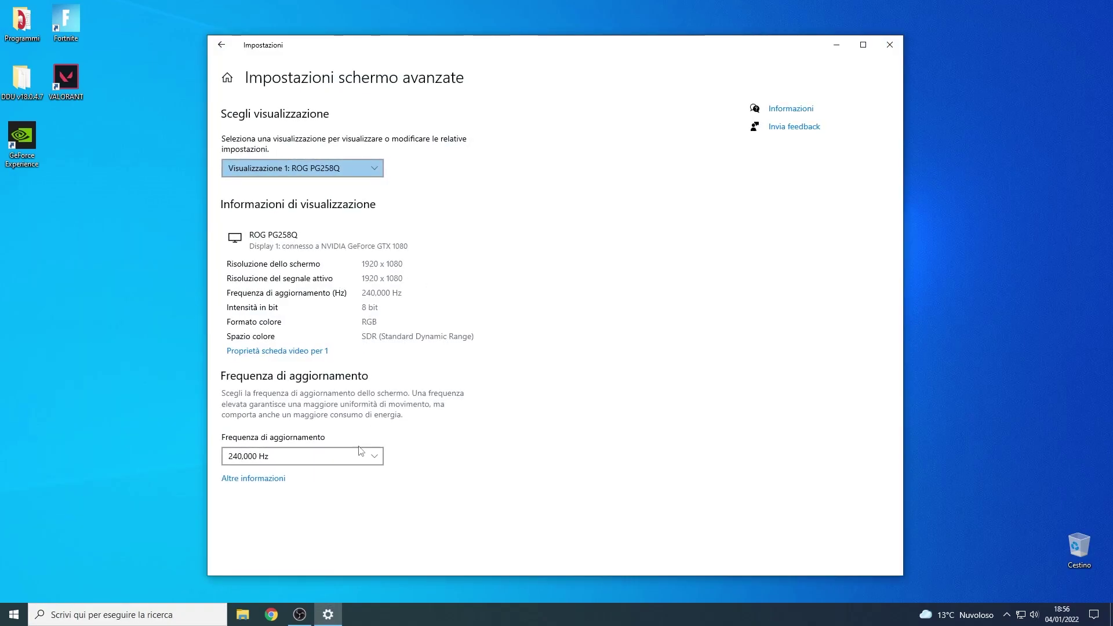
pyautogui.click(367, 457)
pyautogui.click(368, 455)
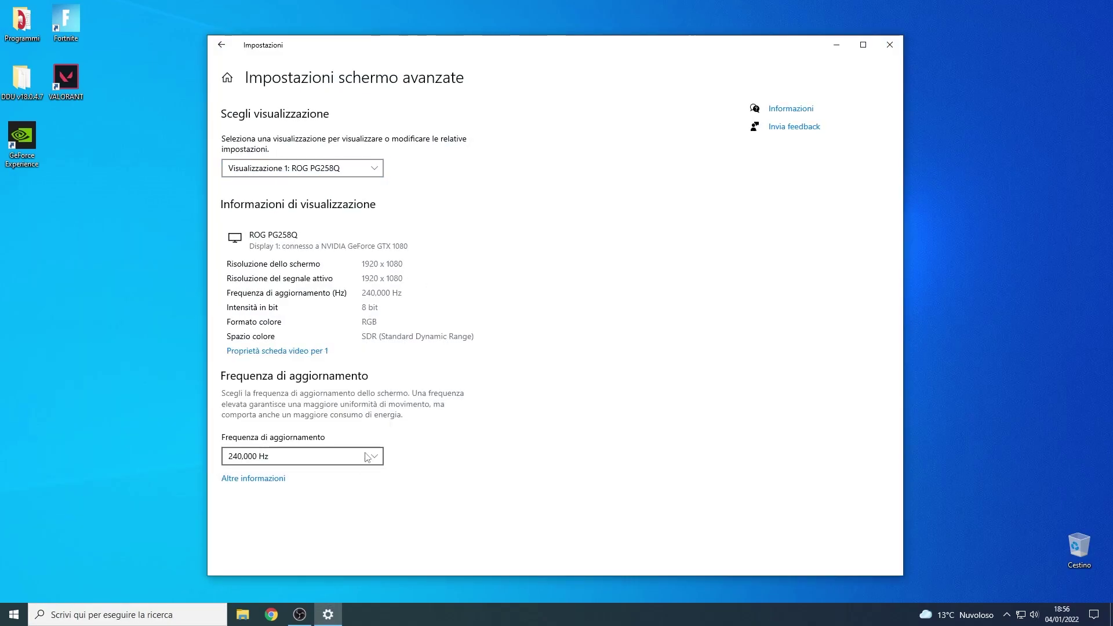
pyautogui.click(890, 46)
# Step: Turn on Pianificazione GPU con accelerazione hardware in Impostazioni grafica and close the settings
pyautogui.click(184, 609)
pyautogui.write('impostazioni grafica')
pyautogui.press('Return')
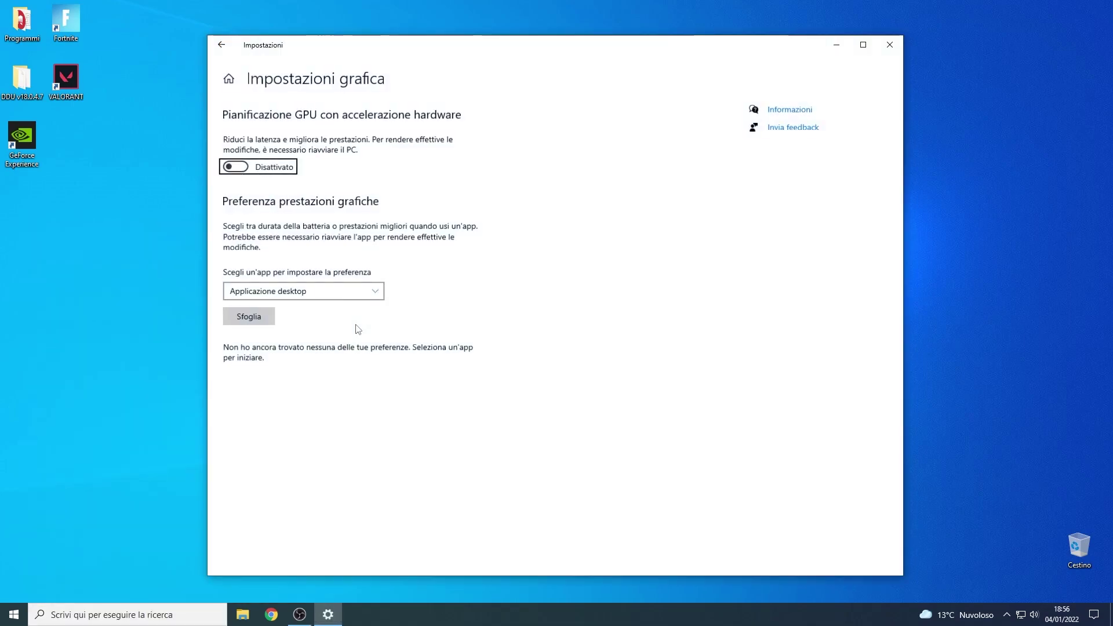
pyautogui.click(238, 167)
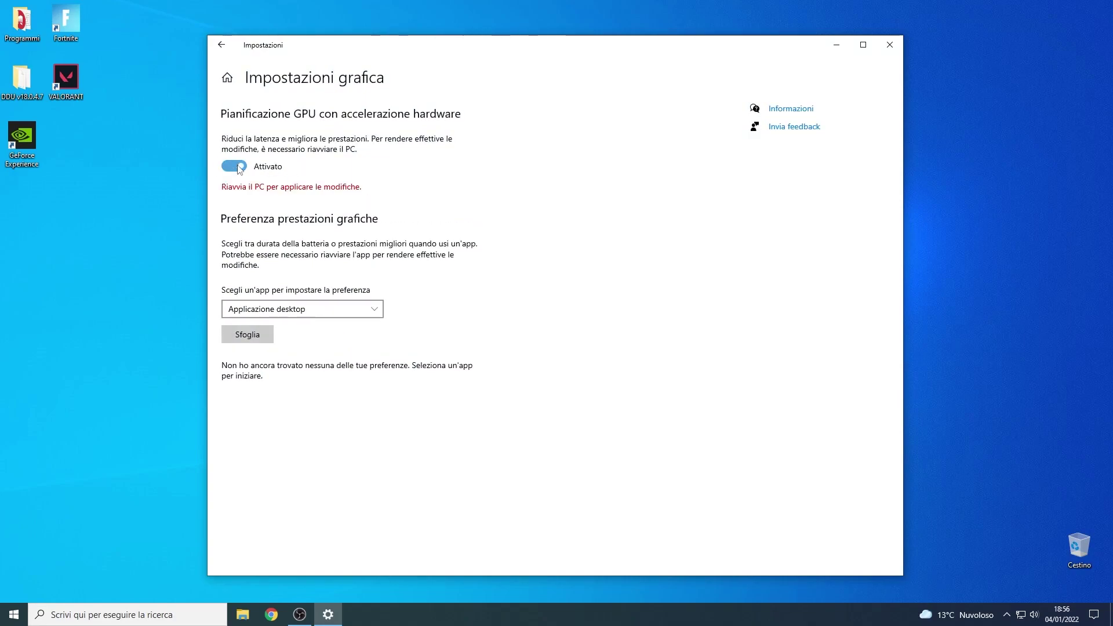
pyautogui.click(891, 44)
# Step: Set the default app mode to Scuro and turn off Effetti di trasparenza in the Colori personalization settings
pyautogui.click(196, 610)
pyautogui.write('sfondo')
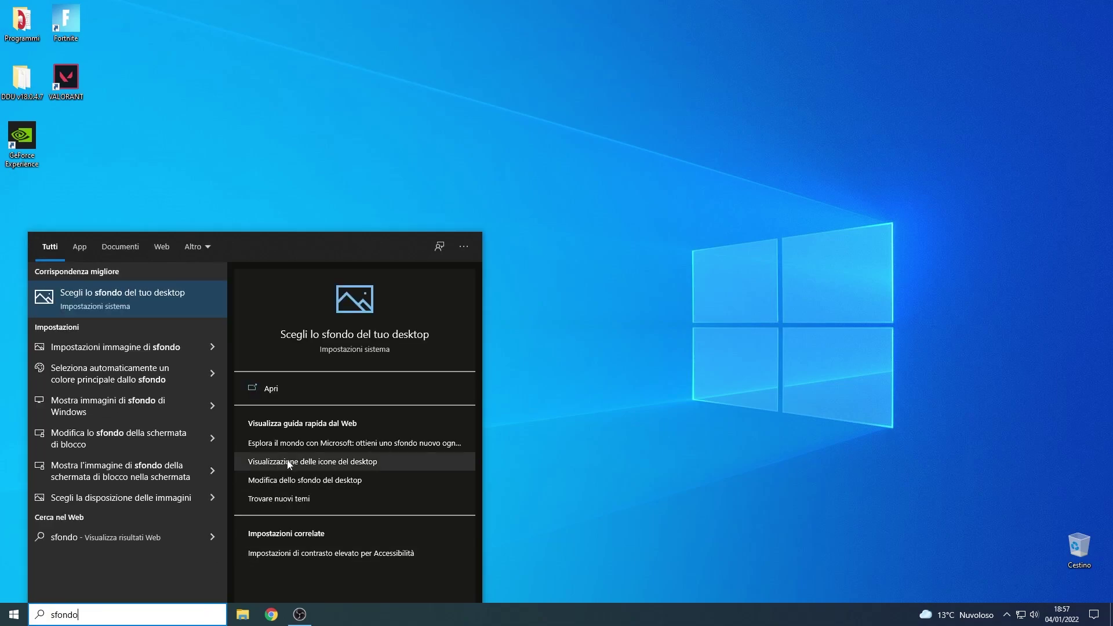
pyautogui.click(371, 341)
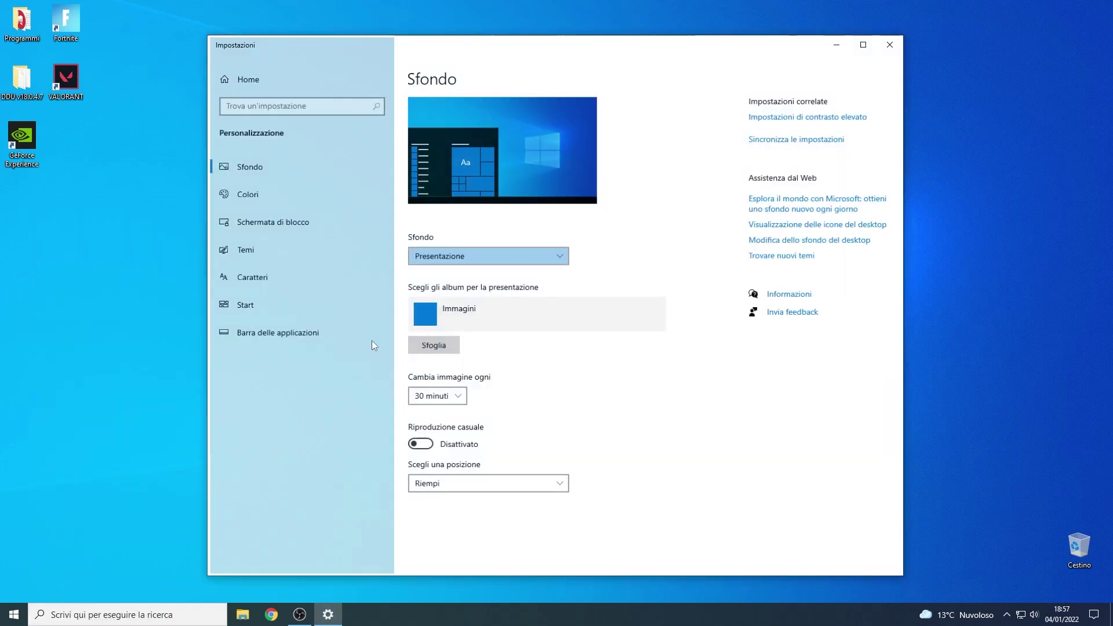
pyautogui.click(255, 194)
pyautogui.click(432, 409)
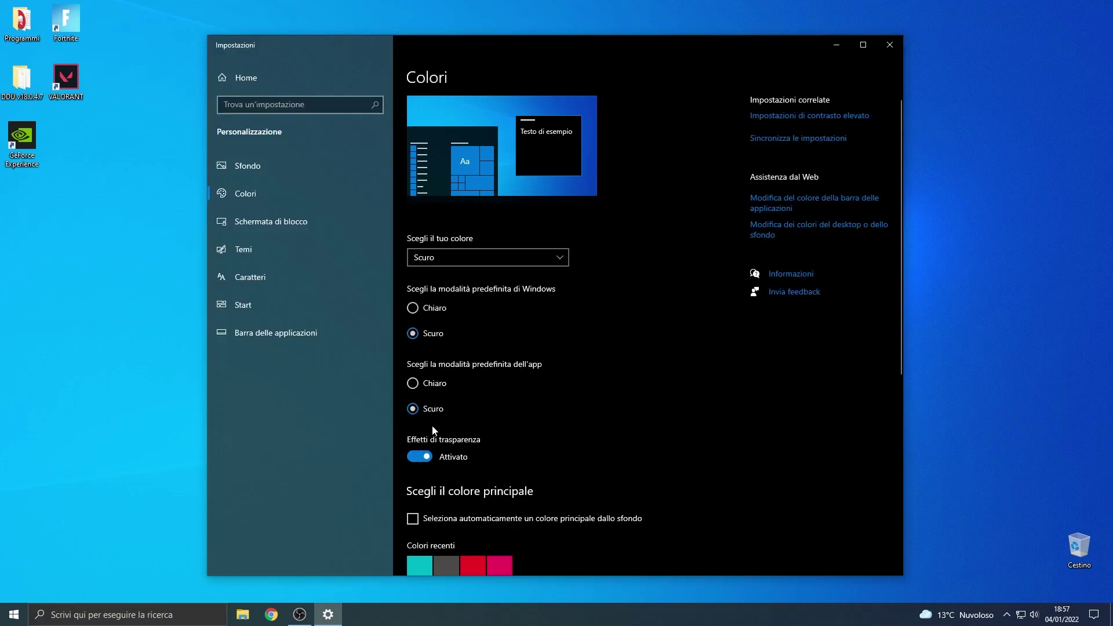
pyautogui.click(425, 456)
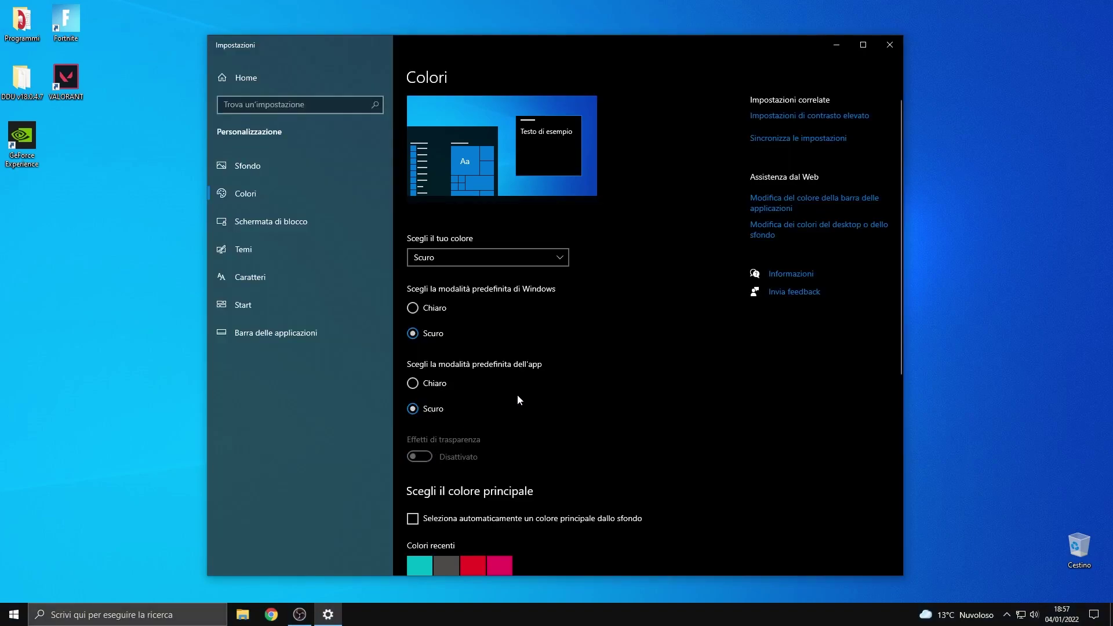
pyautogui.scroll(-3, 517, 394)
pyautogui.click(879, 51)
# Step: Turn off the Indicatore di input, Posizione, Centro notifiche and Microfono system icons
pyautogui.click(162, 616)
pyautogui.write('icone di s')
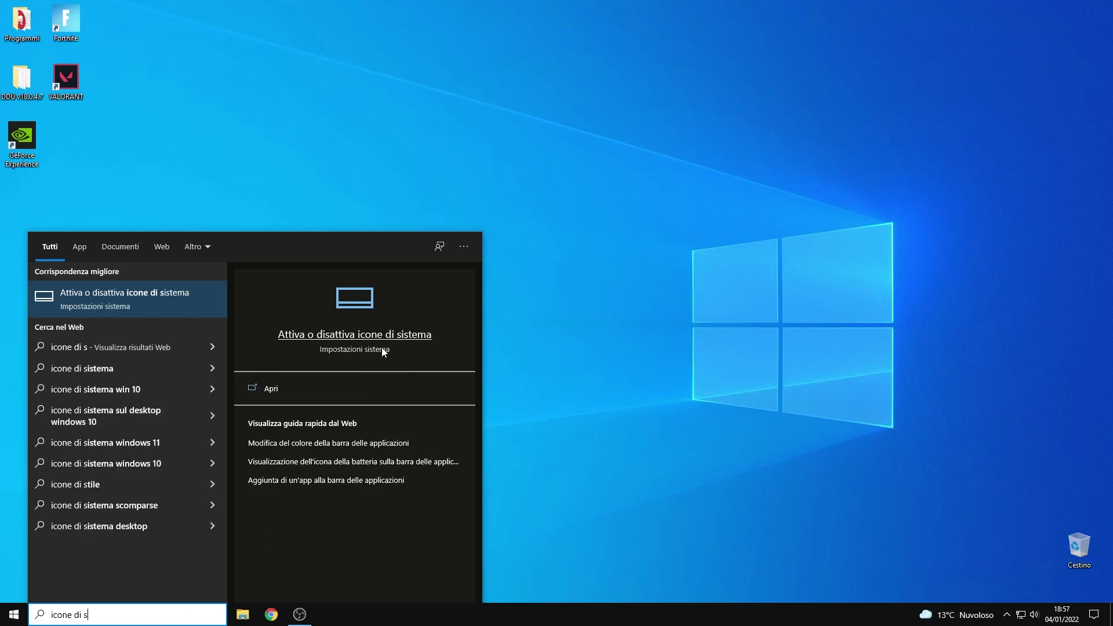
pyautogui.click(380, 346)
pyautogui.click(412, 260)
pyautogui.click(408, 294)
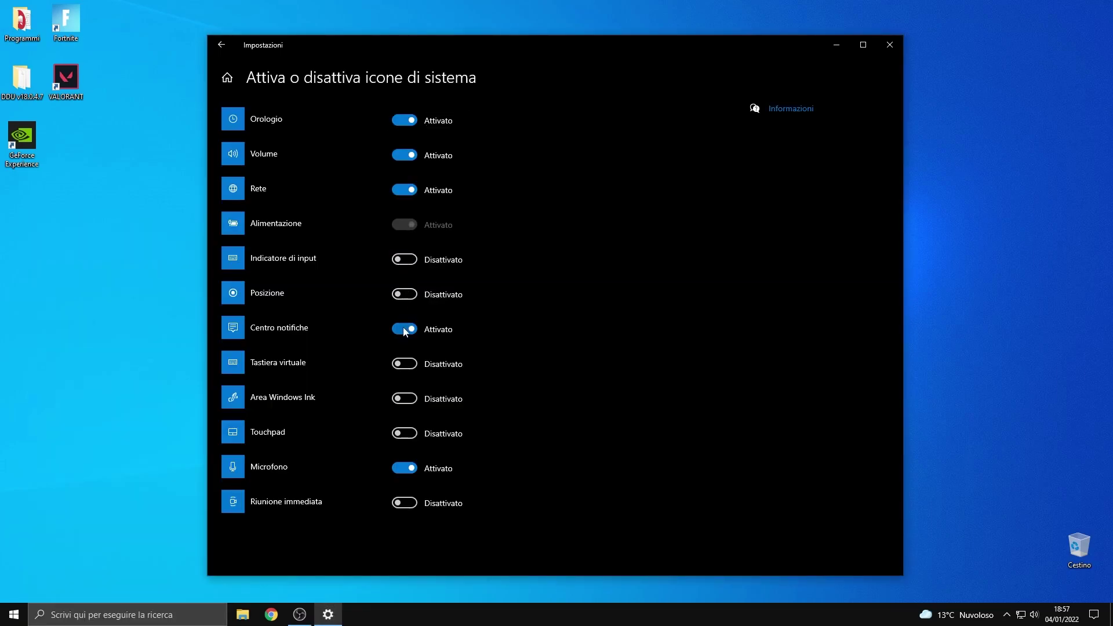
pyautogui.click(406, 329)
pyautogui.click(406, 469)
pyautogui.click(890, 45)
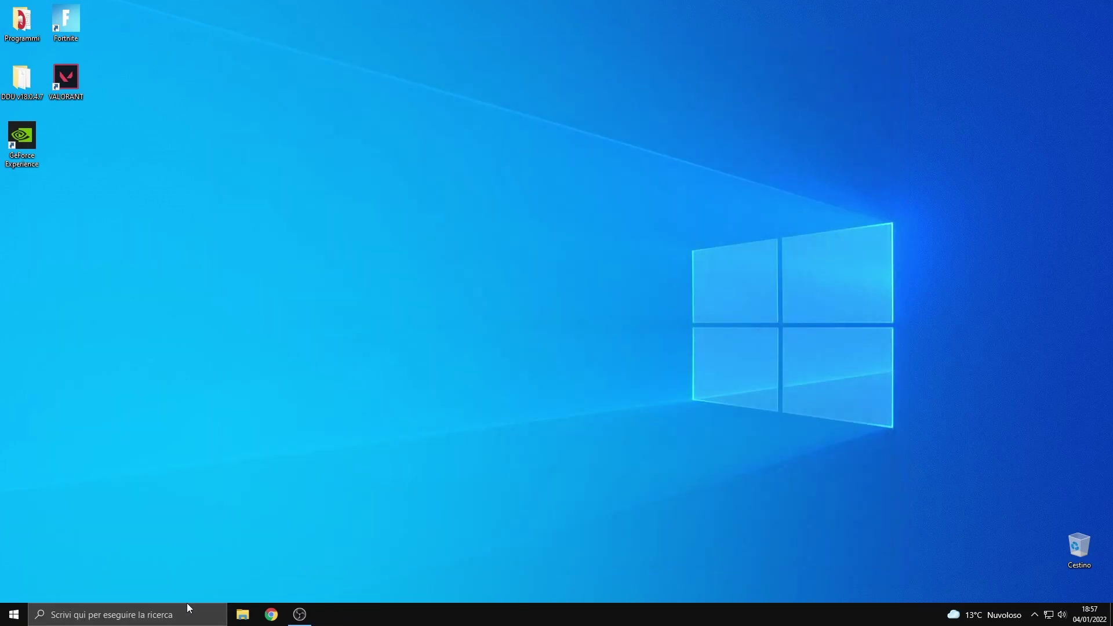
# Step: Turn off Xbox Game Bar in the Giochi settings and check the Modalità gioco state
pyautogui.click(180, 613)
pyautogui.write('abil')
pyautogui.click(367, 335)
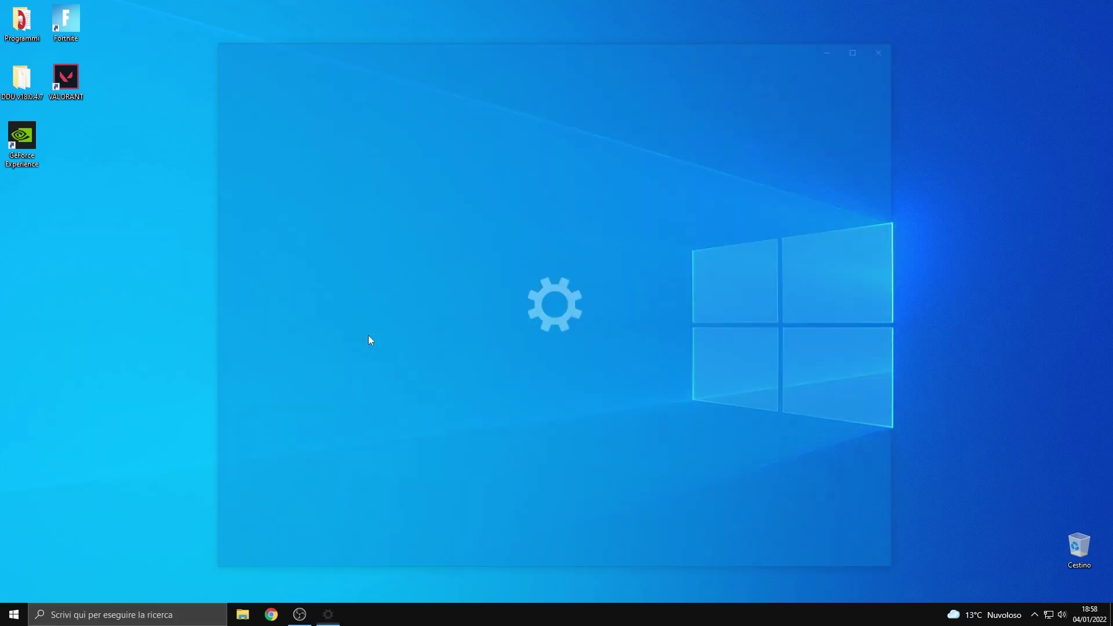
pyautogui.click(426, 169)
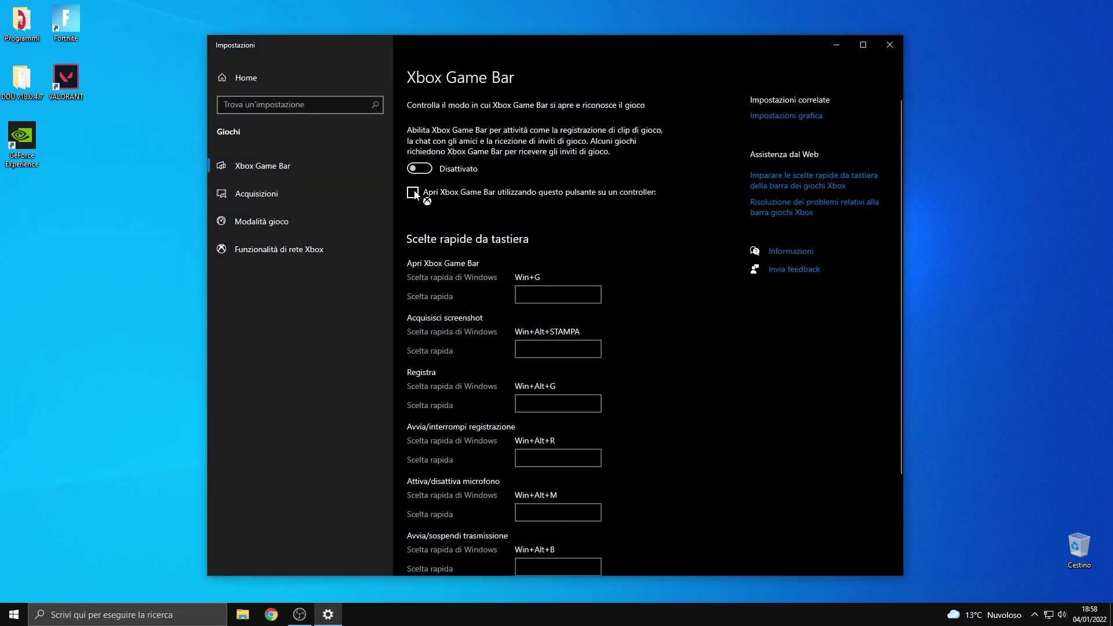
pyautogui.scroll(-3, 459, 271)
pyautogui.click(277, 222)
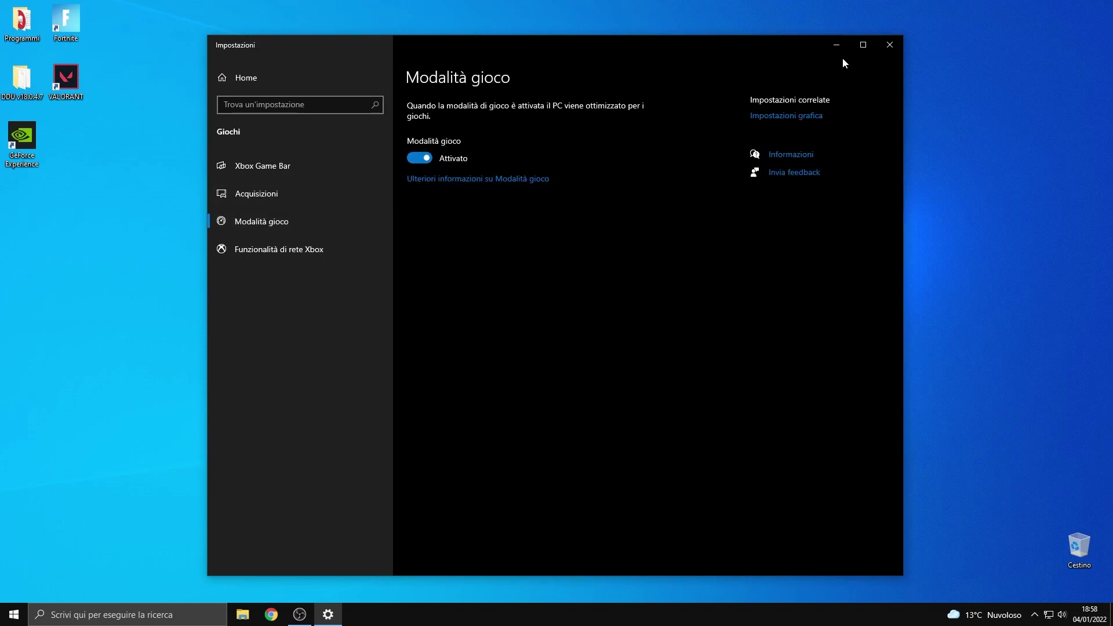
pyautogui.click(890, 45)
# Step: Disable Aumenta precisione puntatore in the additional mouse options and apply the change
pyautogui.click(116, 614)
pyautogui.write('mouse')
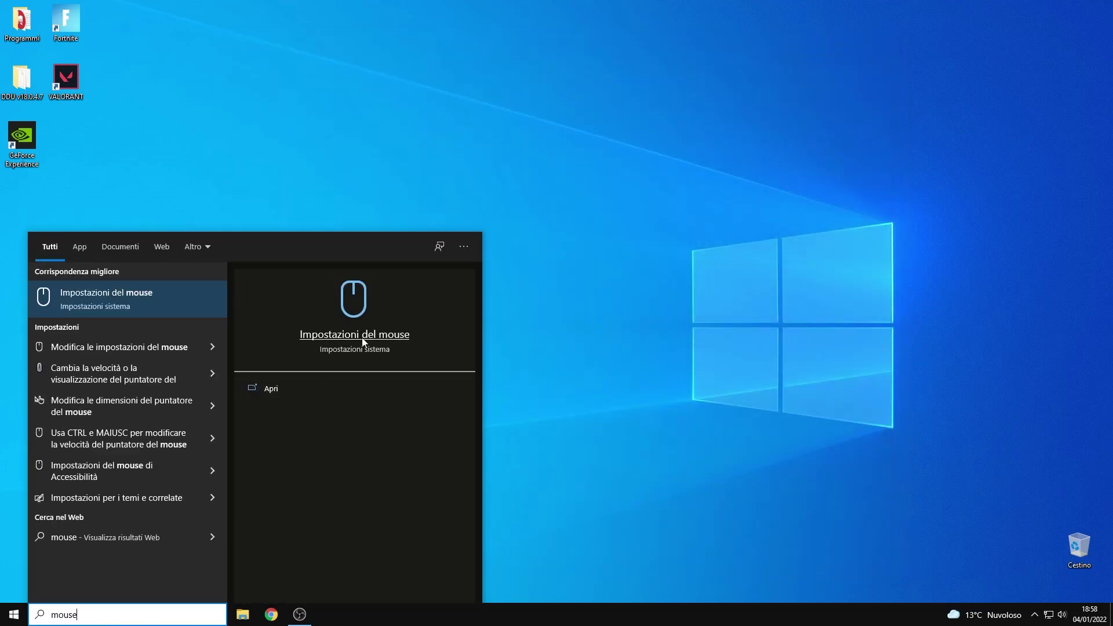
pyautogui.click(362, 338)
pyautogui.click(810, 152)
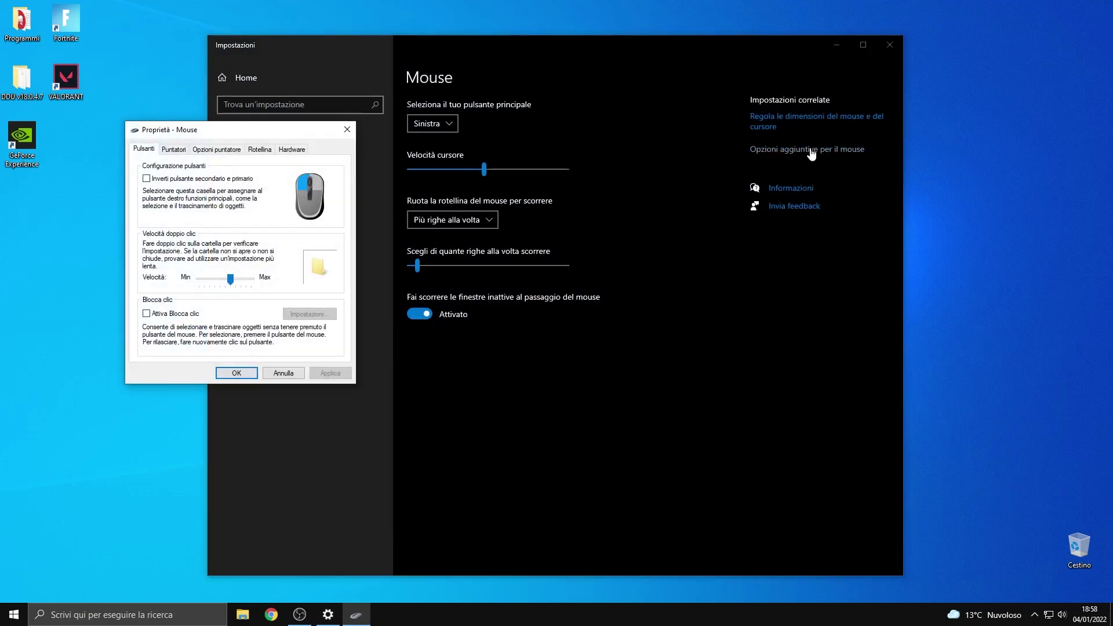
pyautogui.click(220, 150)
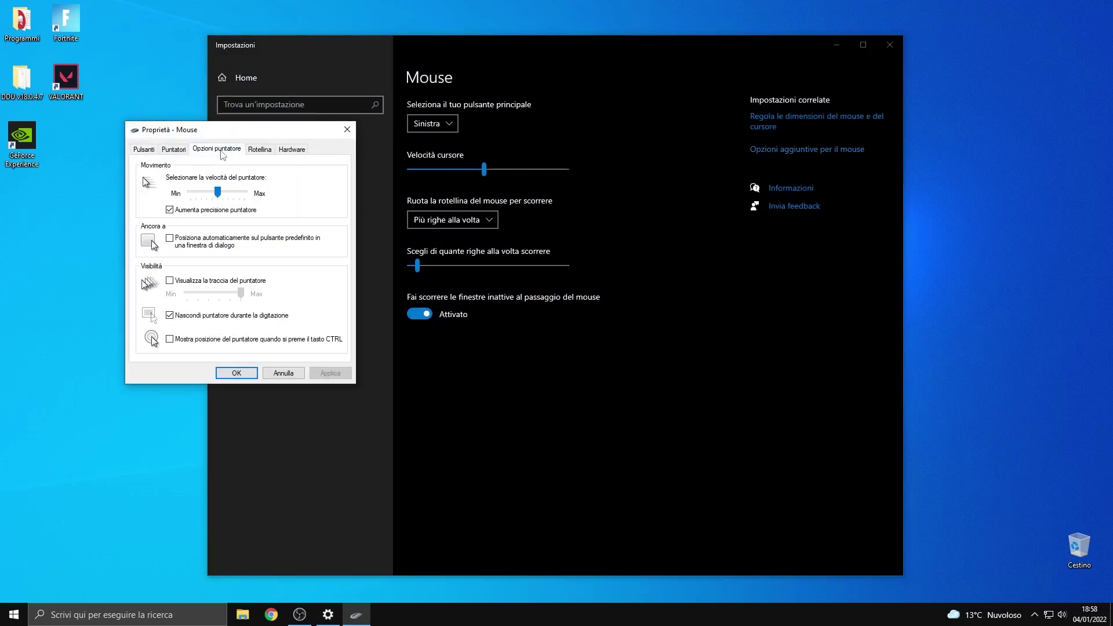
pyautogui.click(178, 211)
pyautogui.click(319, 376)
pyautogui.click(237, 373)
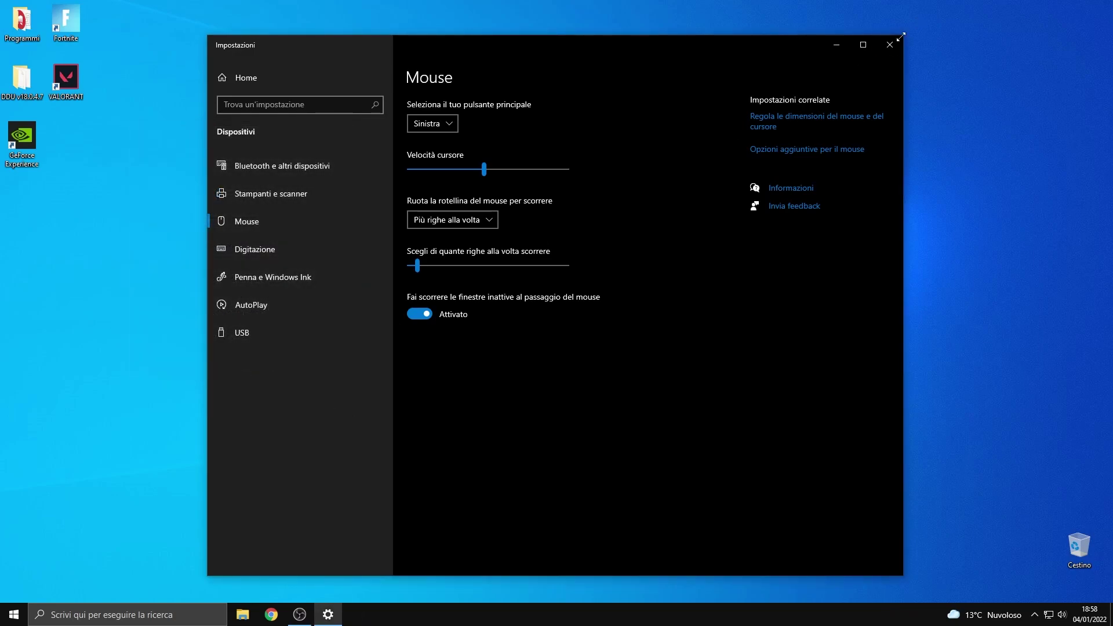
pyautogui.click(891, 46)
# Step: Adjust visual effects for best performance, keeping only Mostra anteprime anziché icone and Smussa gli angoli dei caratteri dello schermo enabled
pyautogui.click(110, 614)
pyautogui.write('ava')
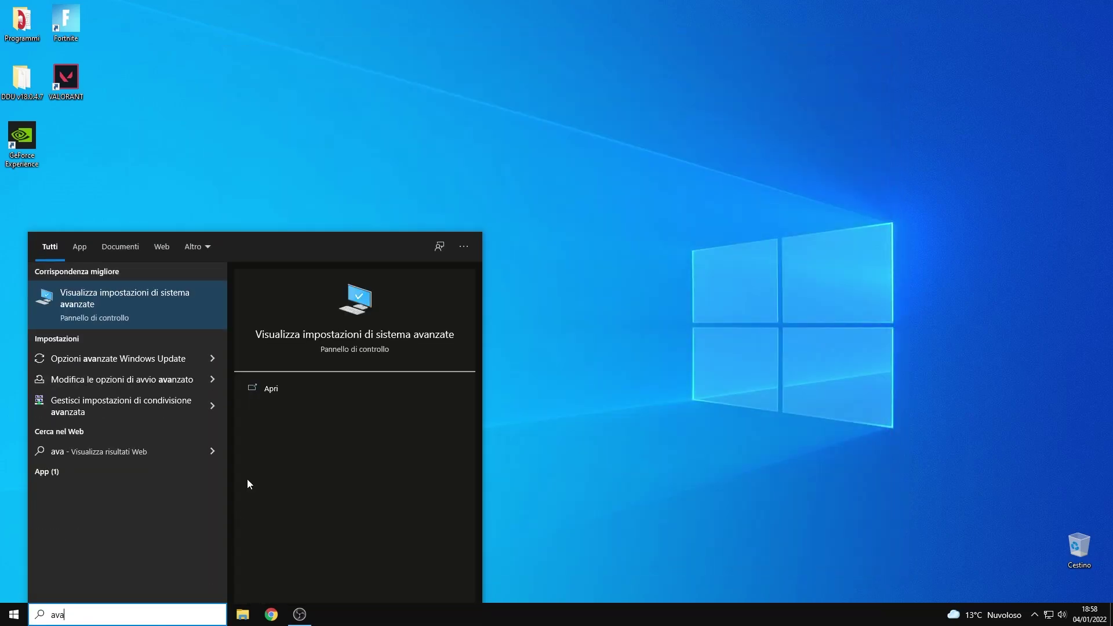
pyautogui.click(377, 334)
pyautogui.click(232, 139)
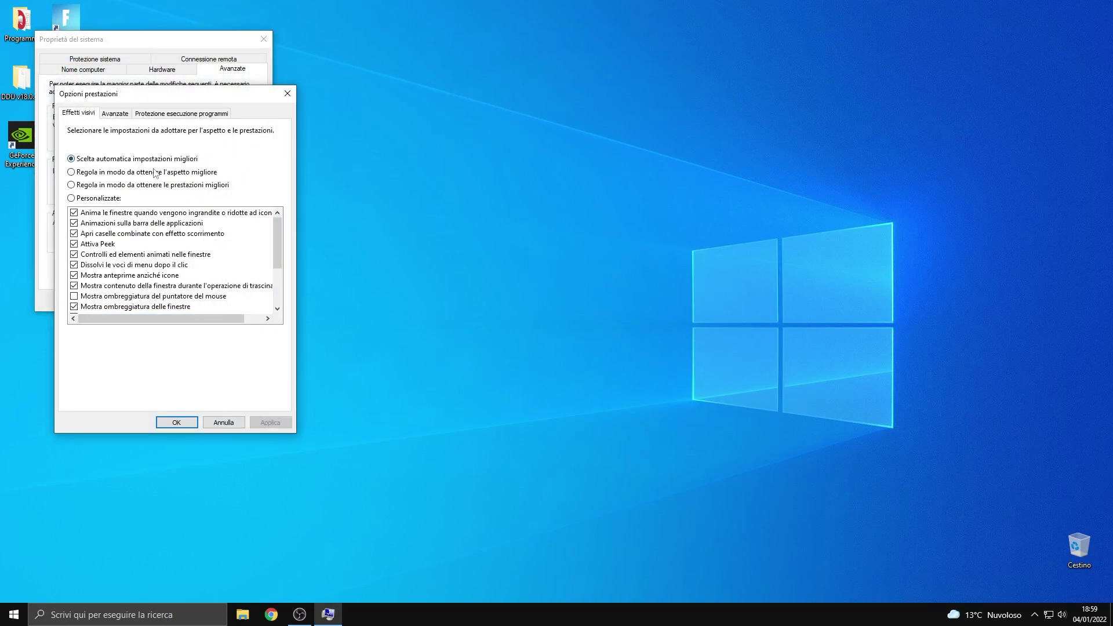
pyautogui.click(90, 187)
pyautogui.click(74, 276)
pyautogui.moveTo(282, 255); pyautogui.dragTo(276, 274)
pyautogui.click(74, 276)
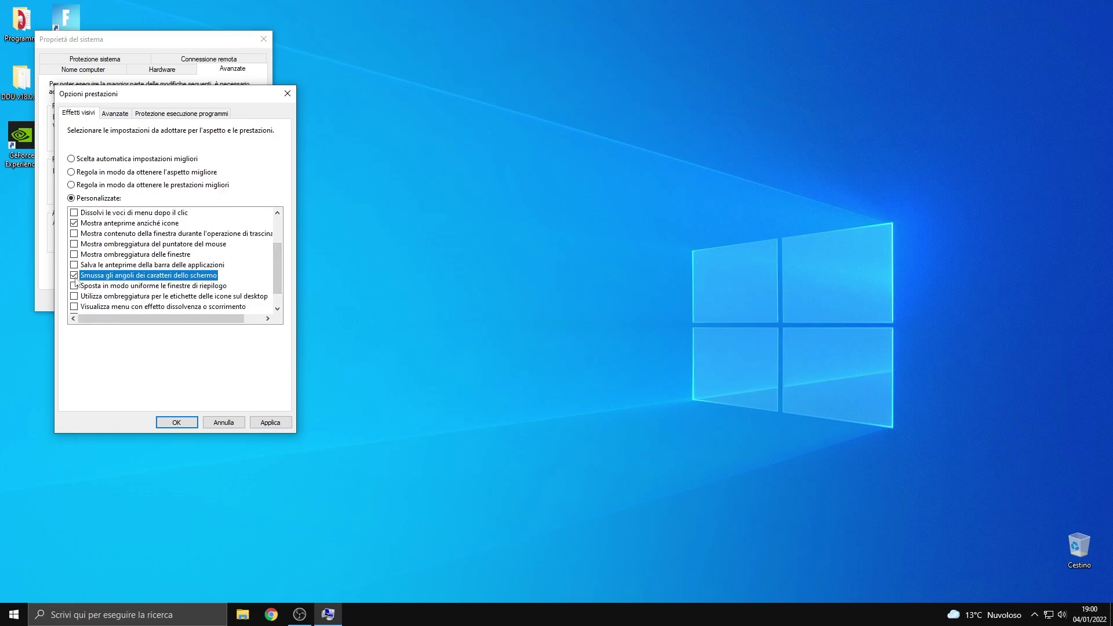
pyautogui.click(175, 423)
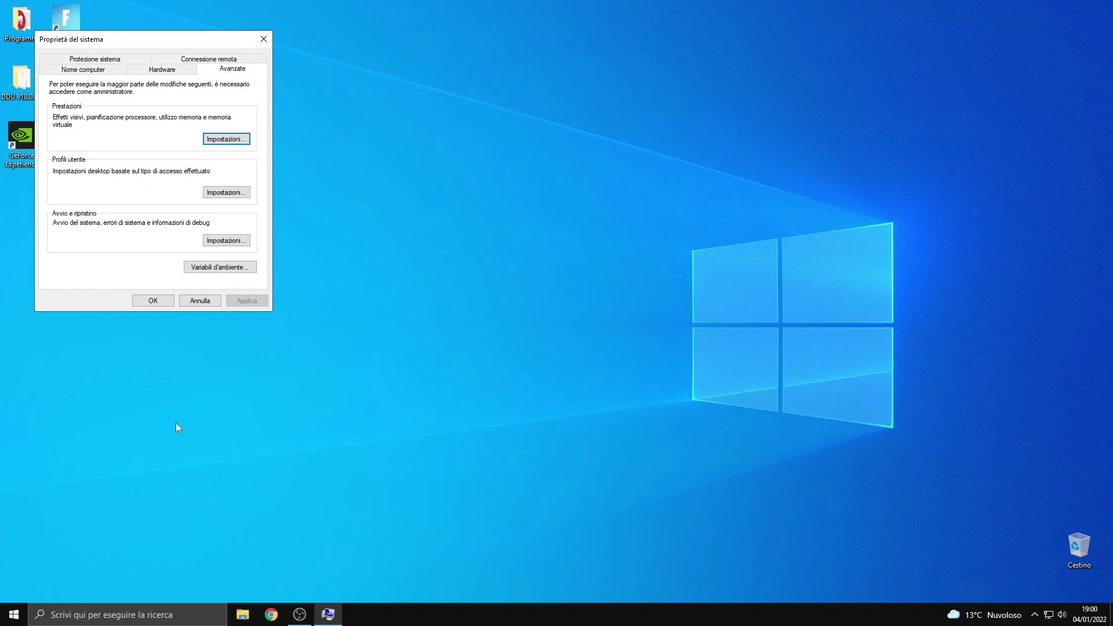
# Step: Choose the processor scheduling option in the advanced Opzioni prestazioni and close Proprietà del sistema
pyautogui.click(224, 139)
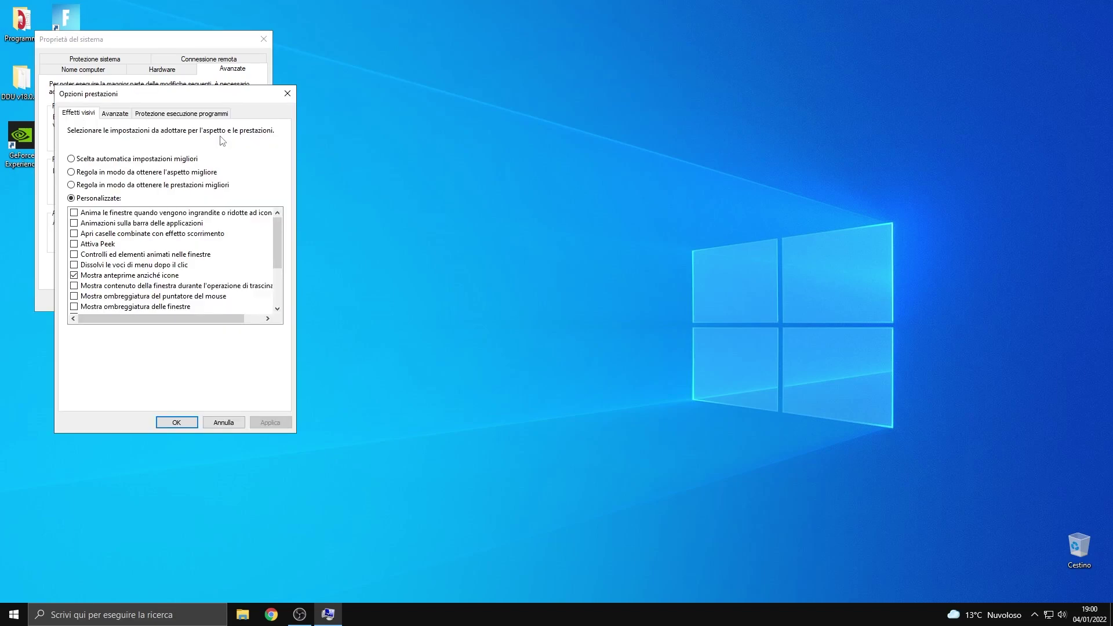
pyautogui.click(114, 113)
pyautogui.click(76, 183)
pyautogui.press('Return')
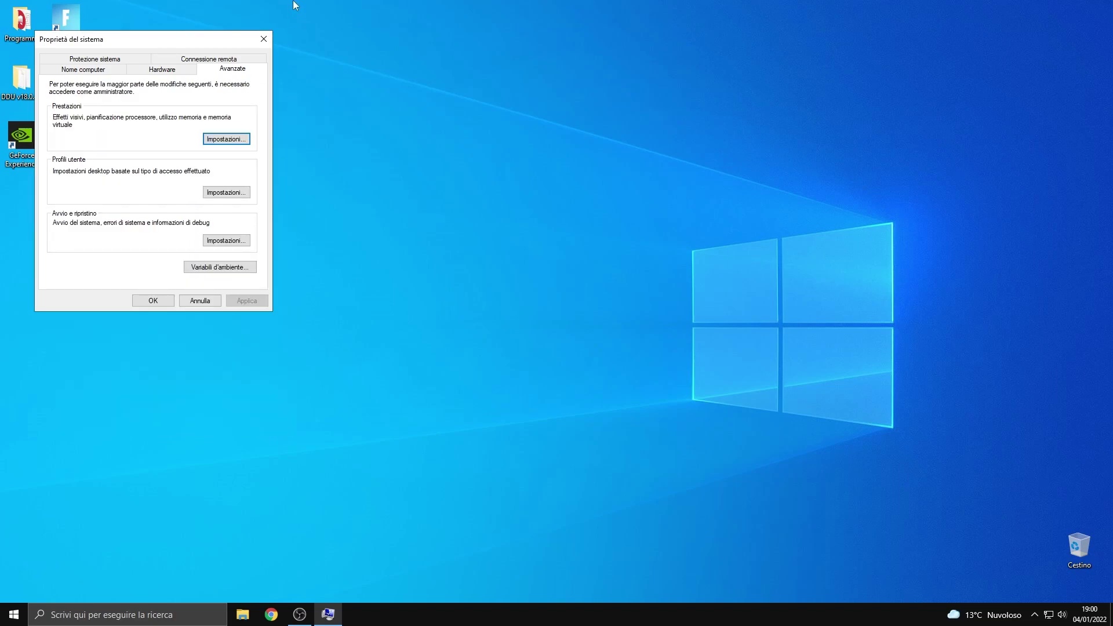
pyautogui.click(266, 41)
# Step: Activate the Prestazioni elevate power plan in Opzioni risparmio energia
pyautogui.press('super')
pyautogui.write('rispar')
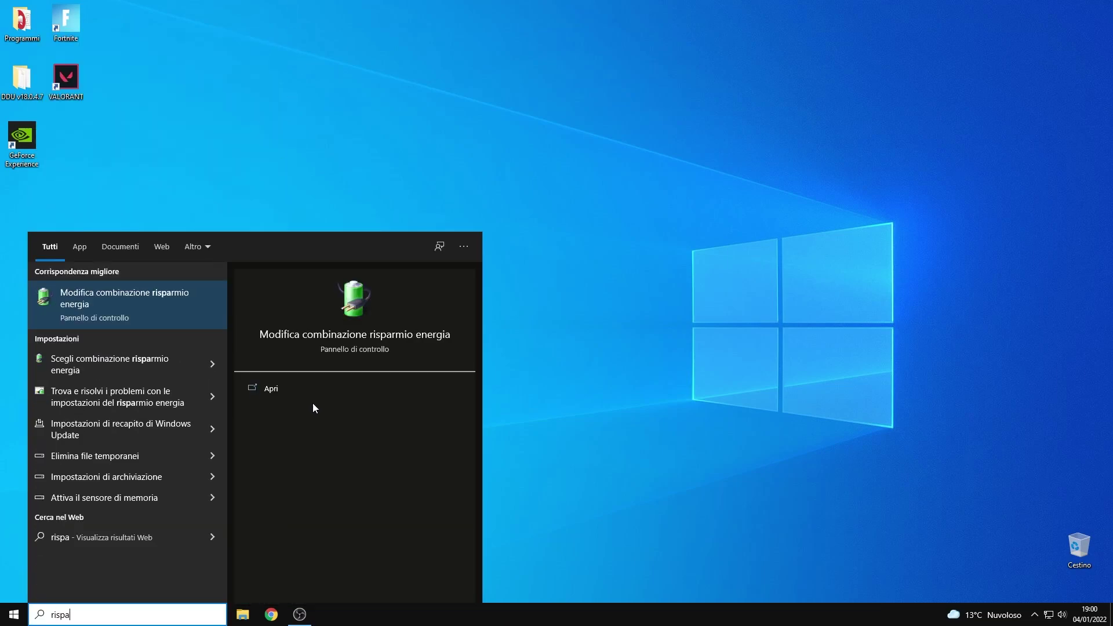
pyautogui.press('Return')
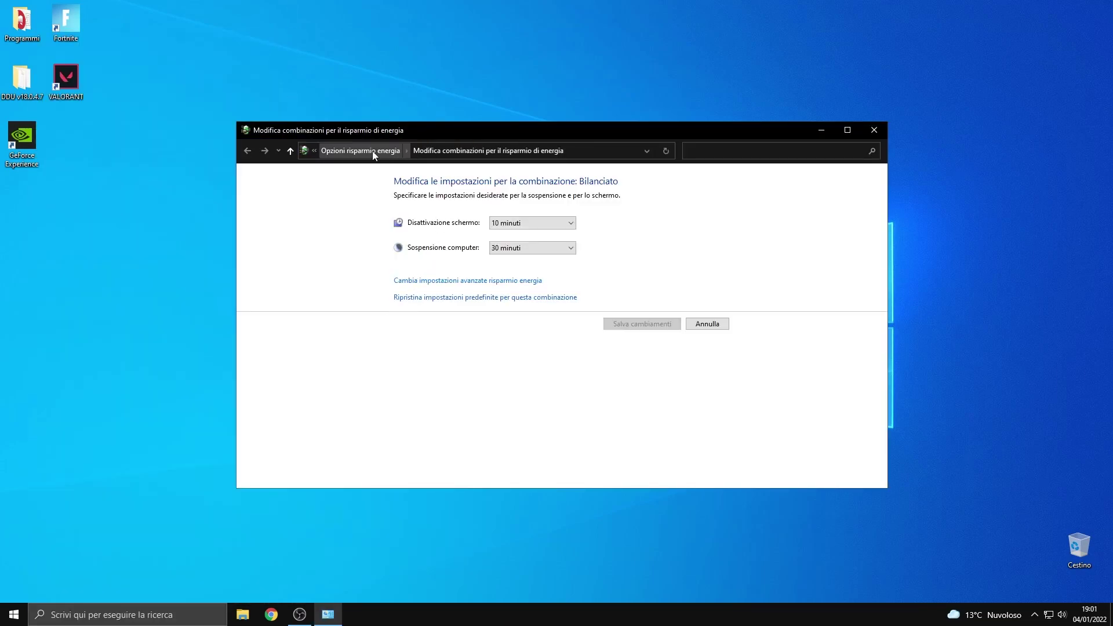
pyautogui.click(372, 151)
pyautogui.click(421, 318)
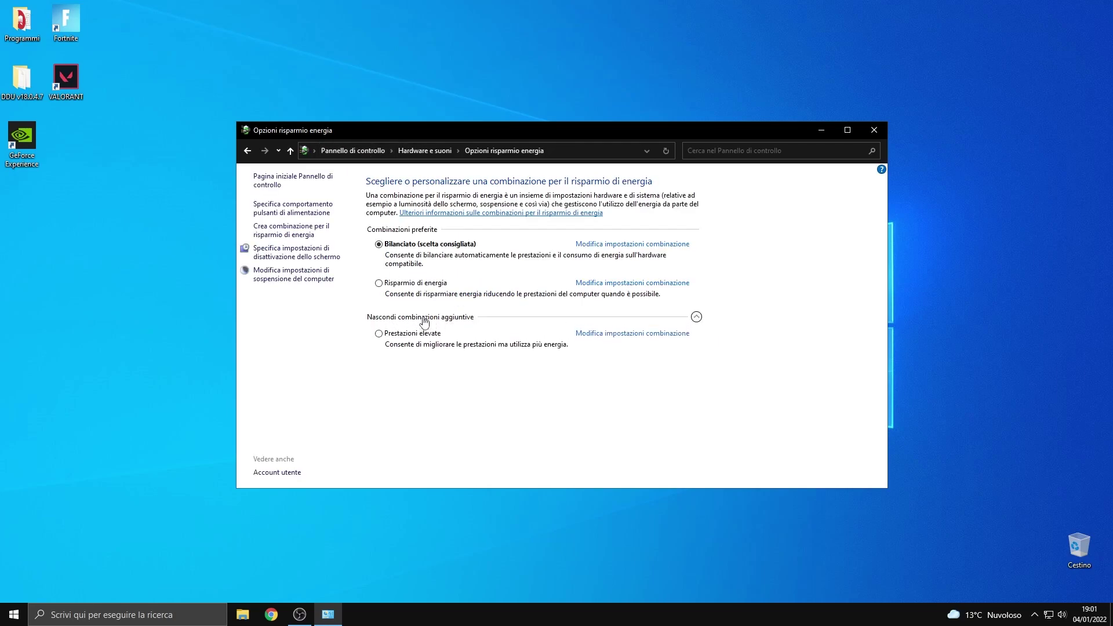
pyautogui.click(397, 335)
pyautogui.click(874, 131)
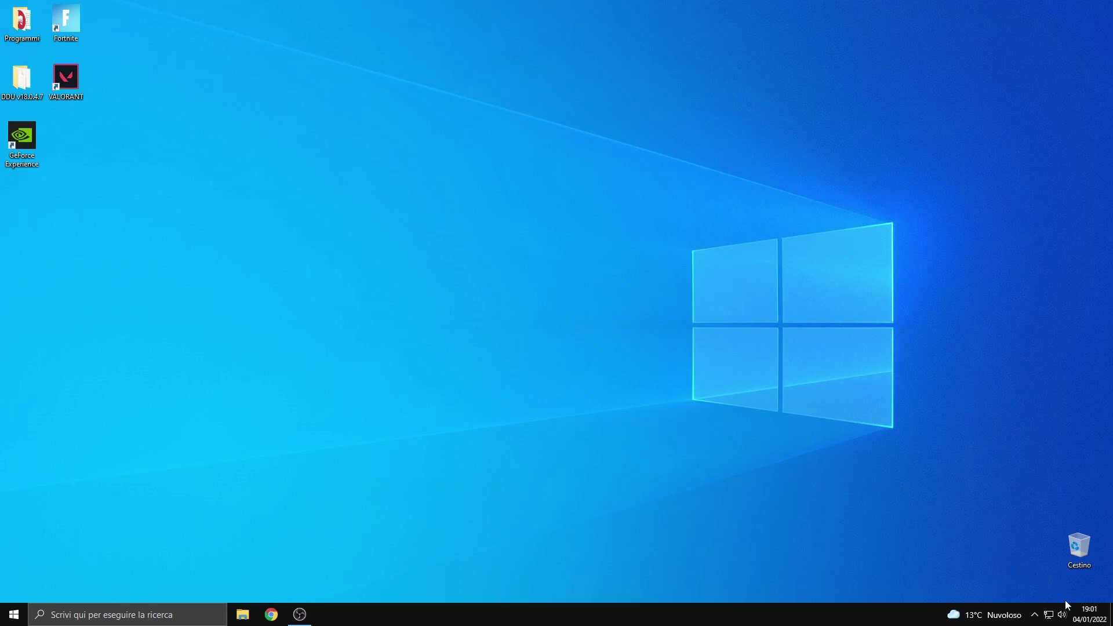
# Step: Replace the Predefiniti di Windows sound scheme, set communications activity to Non intervenire, and apply the audio changes
pyautogui.rightClick(1061, 618)
pyautogui.click(1027, 581)
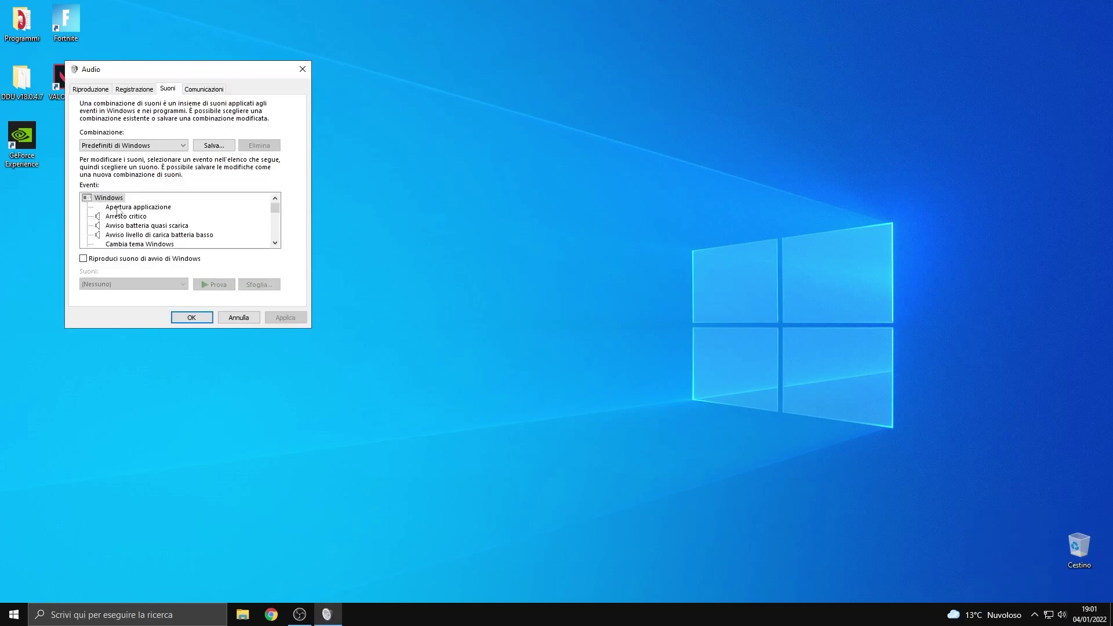
pyautogui.click(130, 146)
pyautogui.click(135, 161)
pyautogui.click(219, 90)
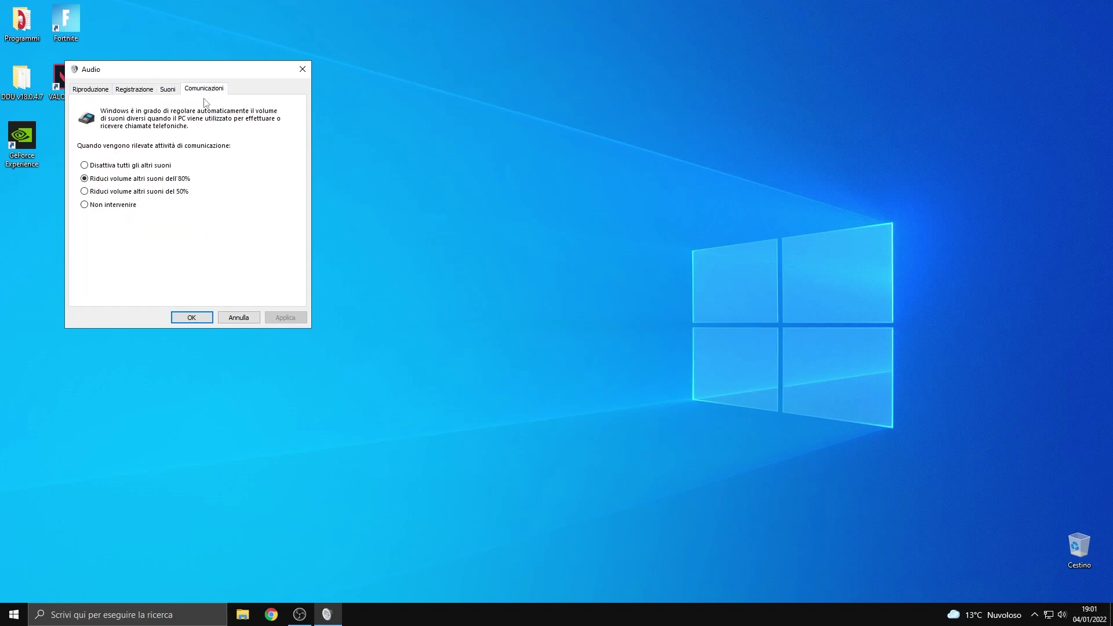
pyautogui.click(117, 207)
pyautogui.click(285, 318)
# Step: Disable all enhancements for the Headphones playback device
pyautogui.click(112, 91)
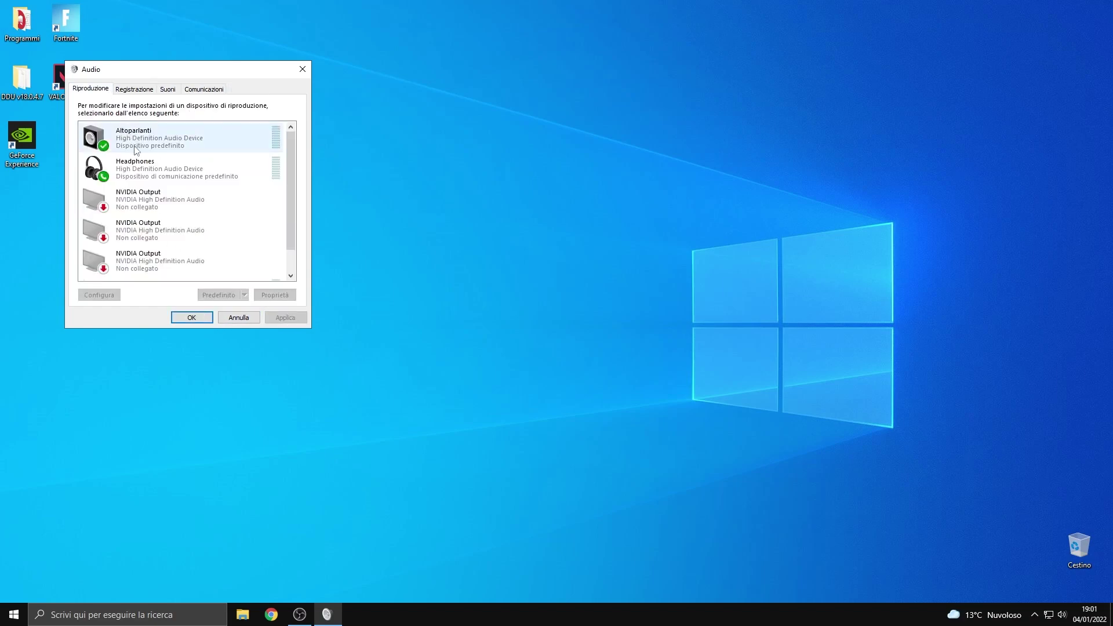
pyautogui.rightClick(146, 167)
pyautogui.click(188, 244)
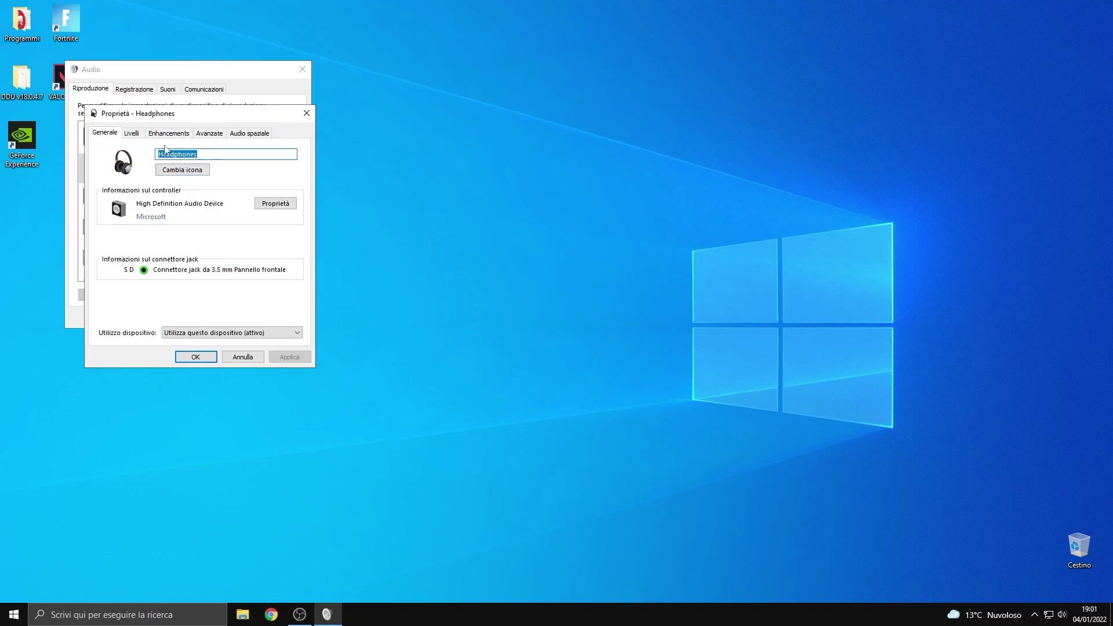
pyautogui.click(169, 133)
pyautogui.click(105, 182)
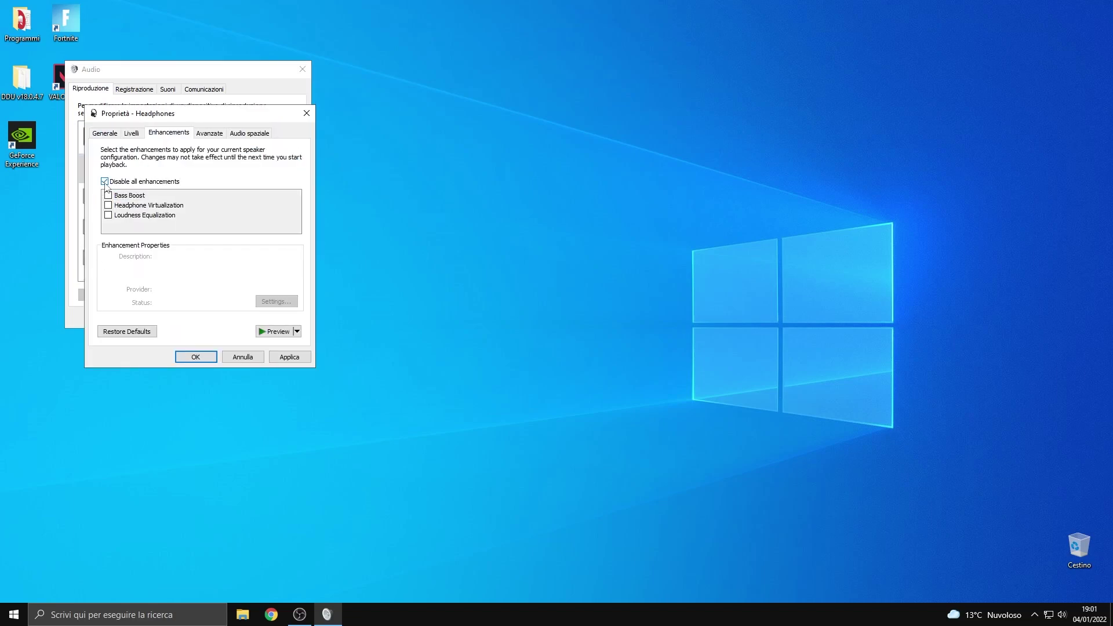
# Step: Set the Headphones default format to 2 channels, 24 bit, 48000 Hz, apply it, and close the Audio settings
pyautogui.click(212, 132)
pyautogui.click(187, 188)
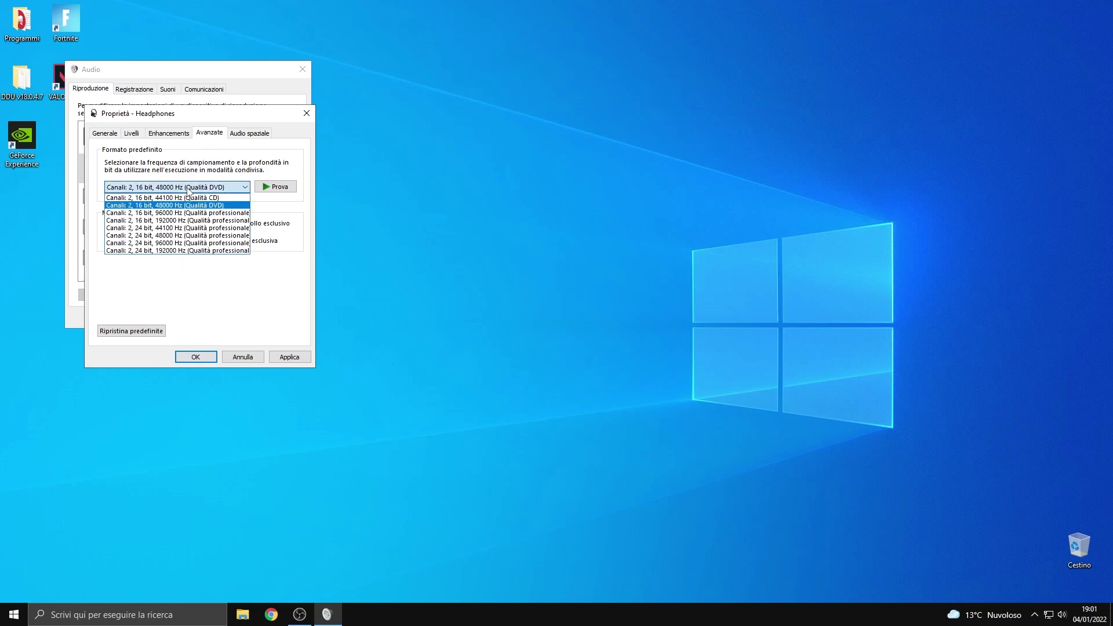
pyautogui.click(210, 237)
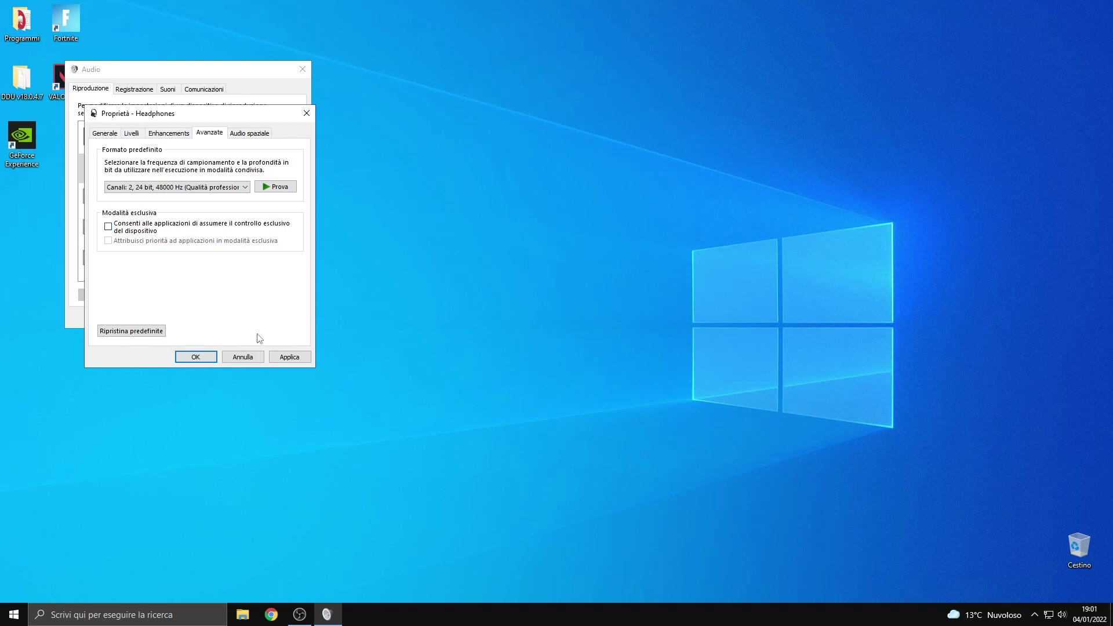
pyautogui.click(289, 359)
pyautogui.click(198, 359)
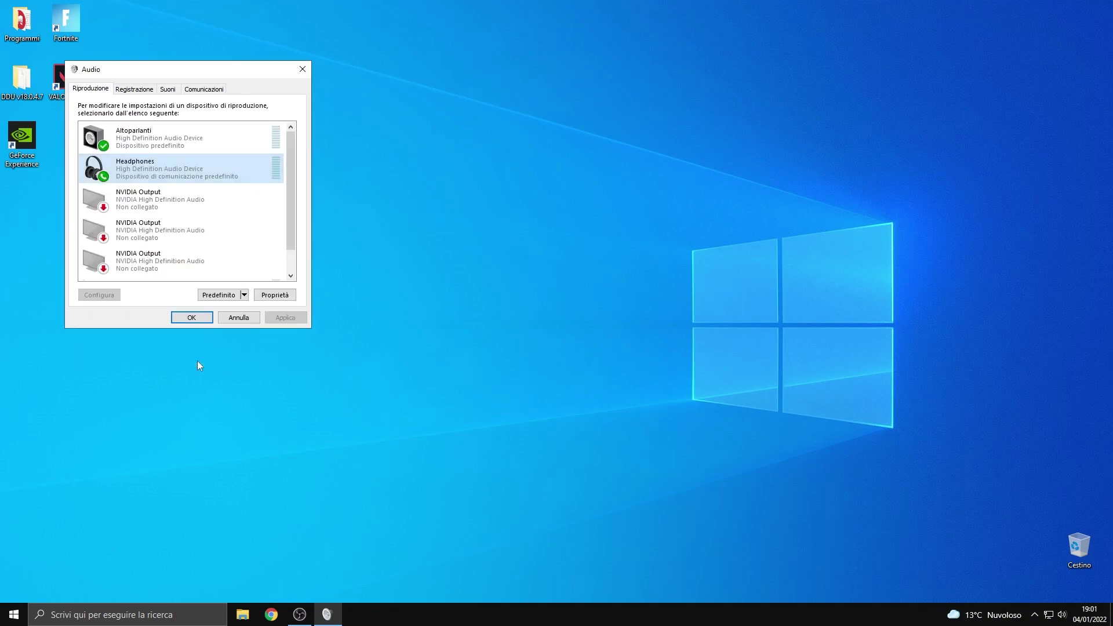
pyautogui.click(198, 317)
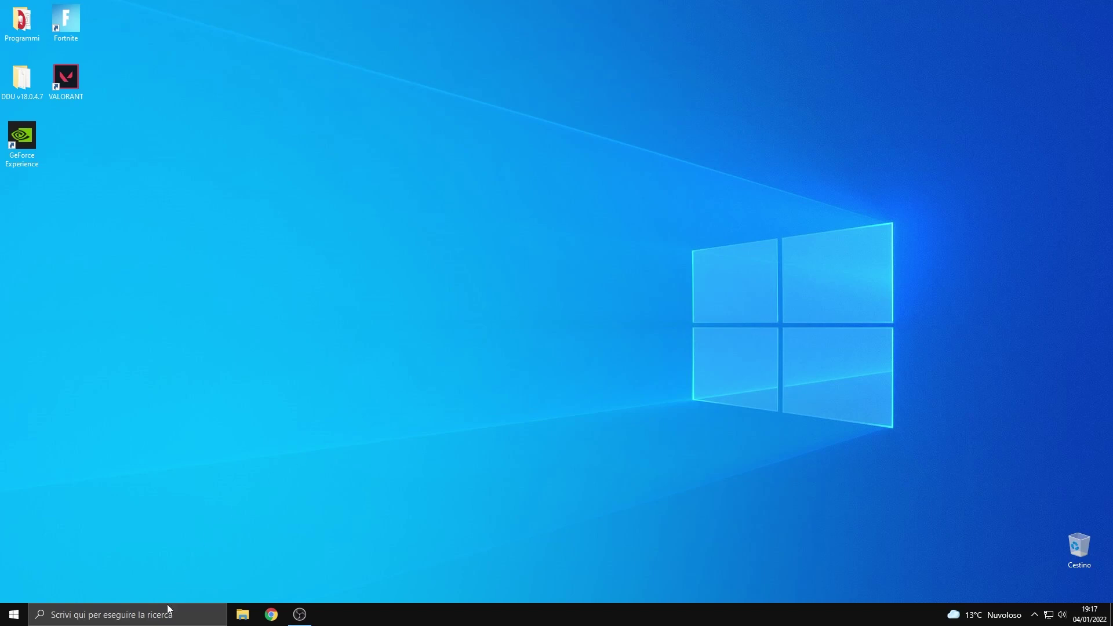
# Step: Open Gestione dispositivi and expand the Schede di rete category
pyautogui.click(156, 615)
pyautogui.write('ge')
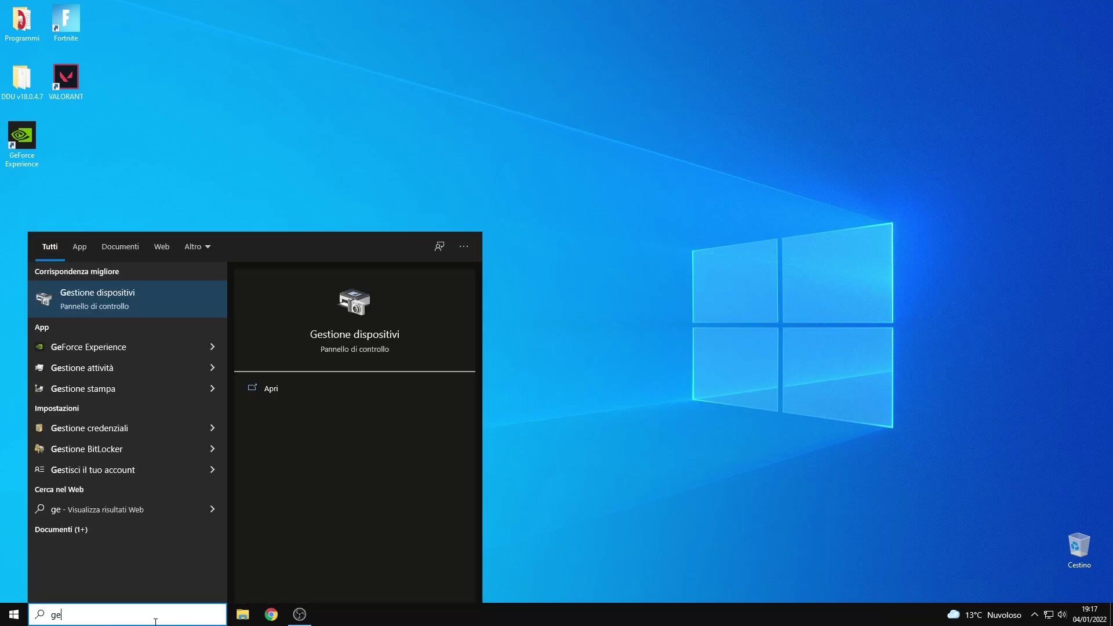
pyautogui.click(344, 335)
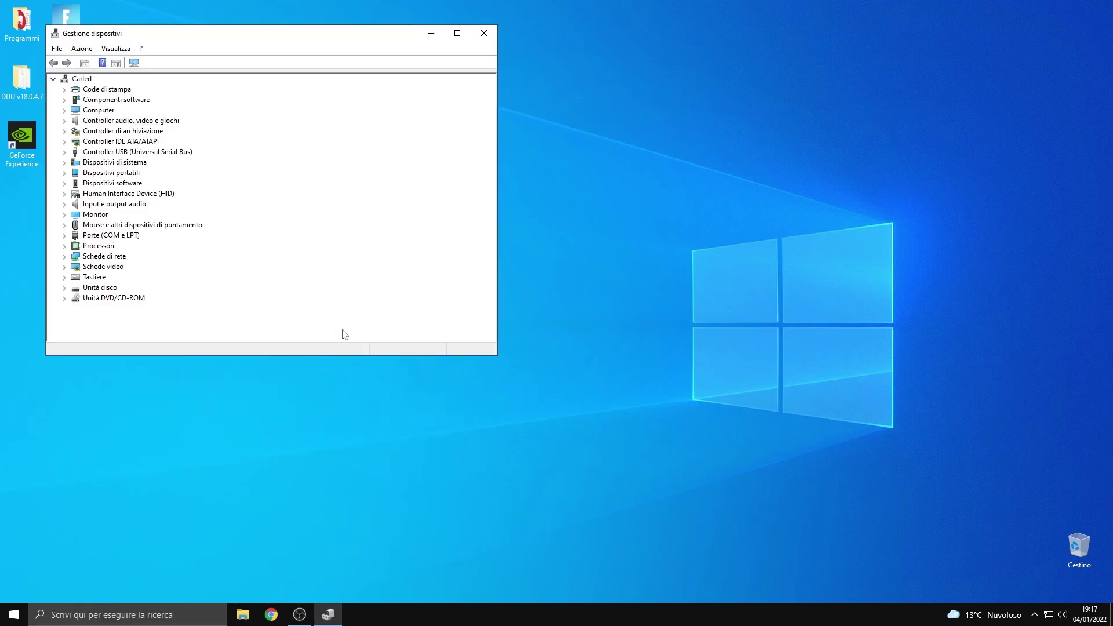
pyautogui.click(65, 257)
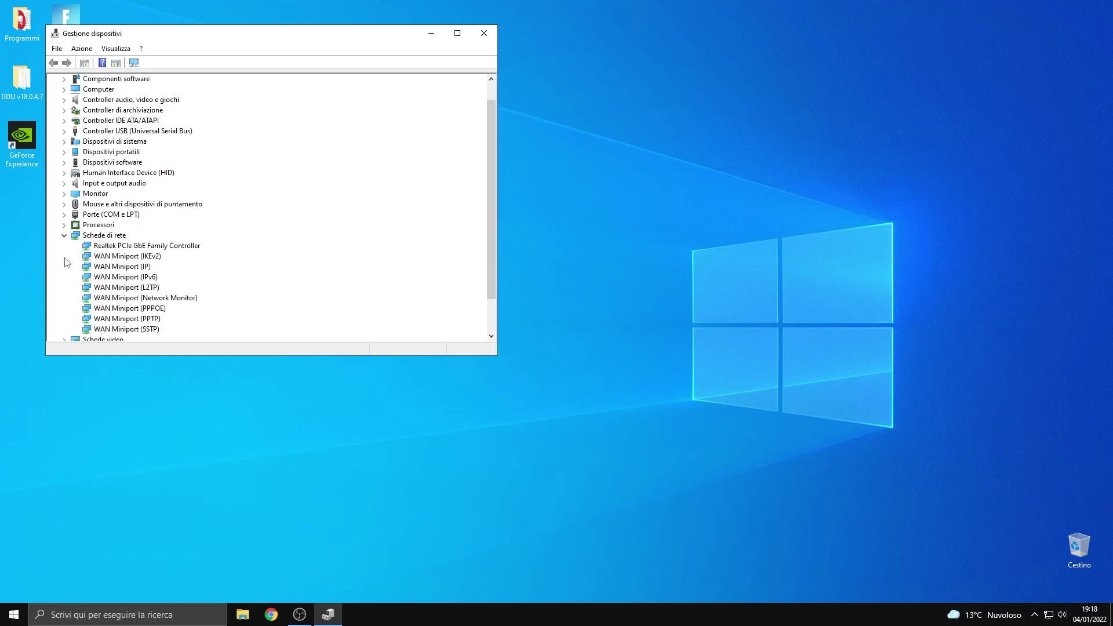
# Step: Stop Windows from turning off the Realtek PCIe GbE Family Controller to save energy, and confirm its properties
pyautogui.rightClick(202, 250)
pyautogui.click(229, 313)
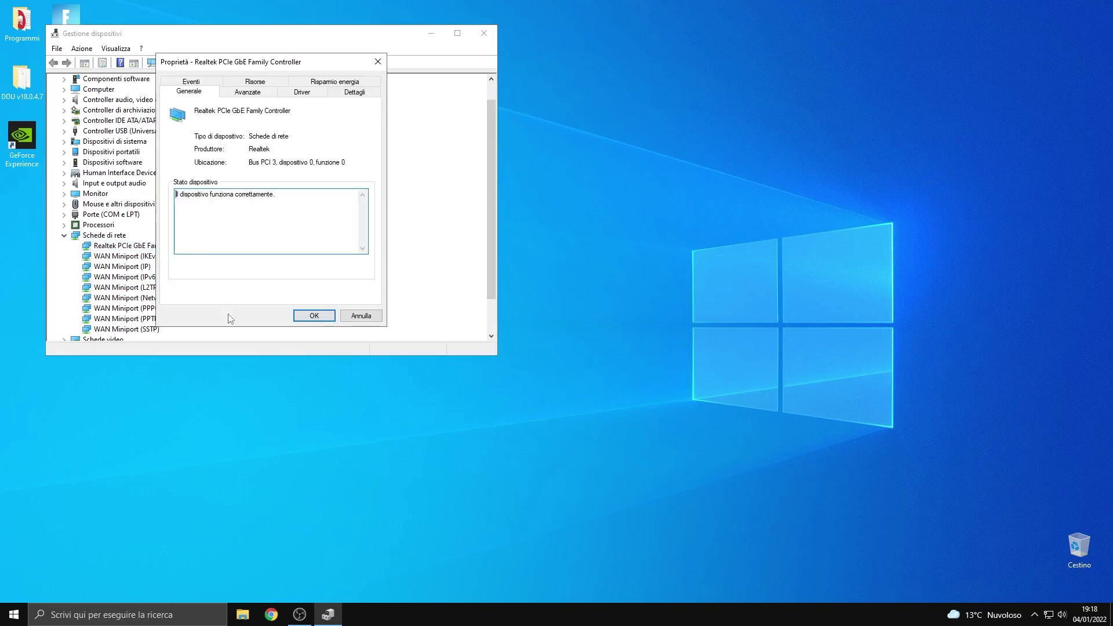
pyautogui.click(334, 81)
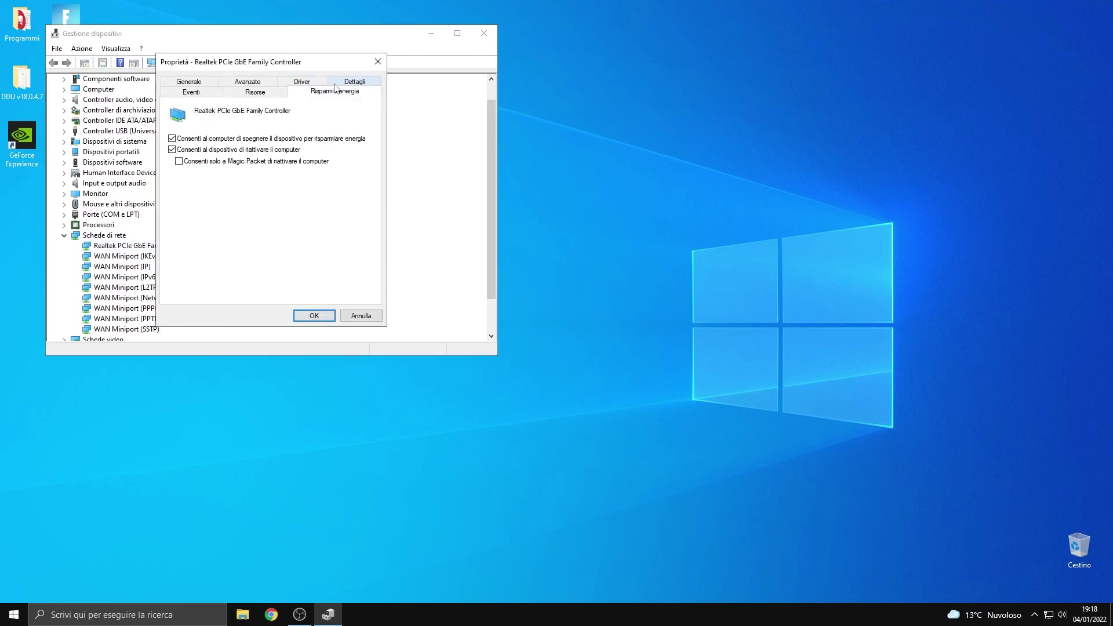
pyautogui.click(172, 139)
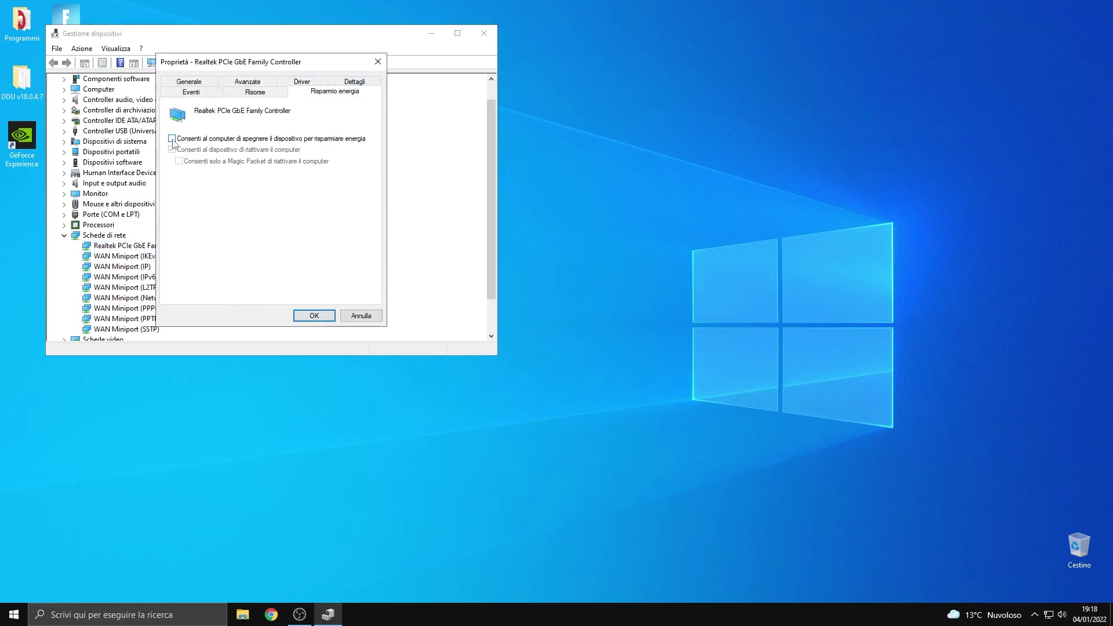
pyautogui.click(313, 318)
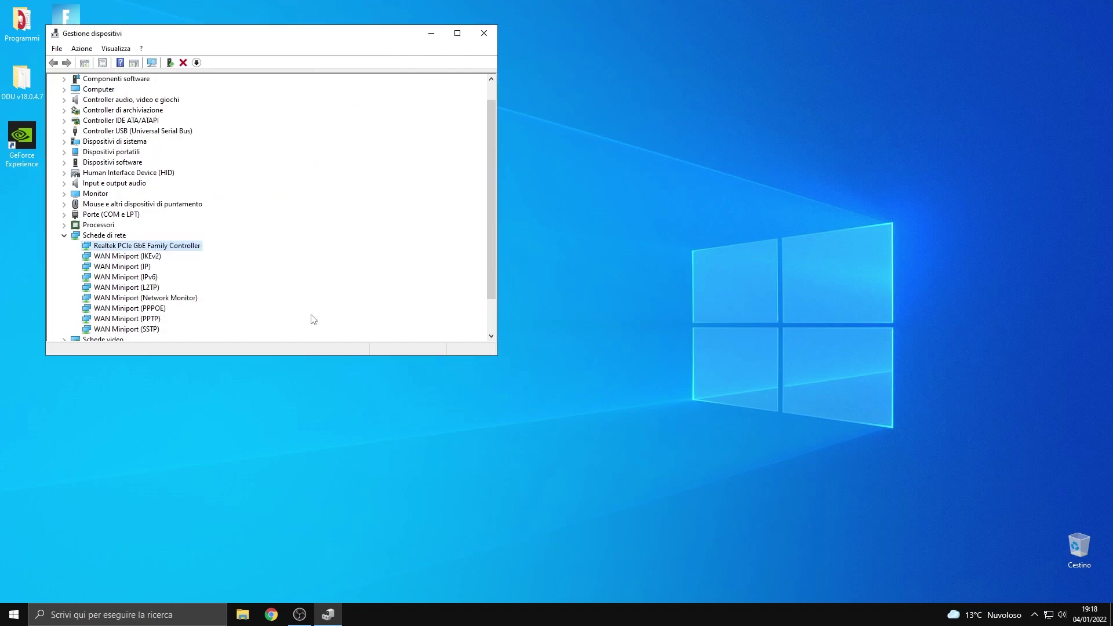
# Step: Set the Realtek controller's advanced wake-up pattern match property, Corrispondenza motivo per riattivazione, to Disabilitato
pyautogui.rightClick(175, 248)
pyautogui.click(220, 311)
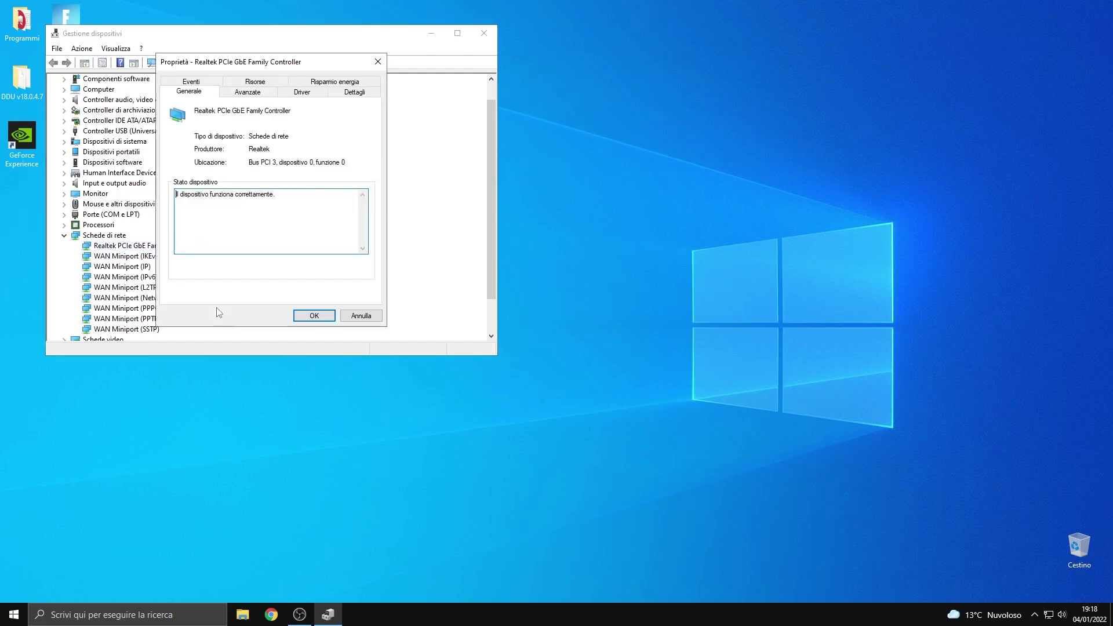
pyautogui.click(253, 94)
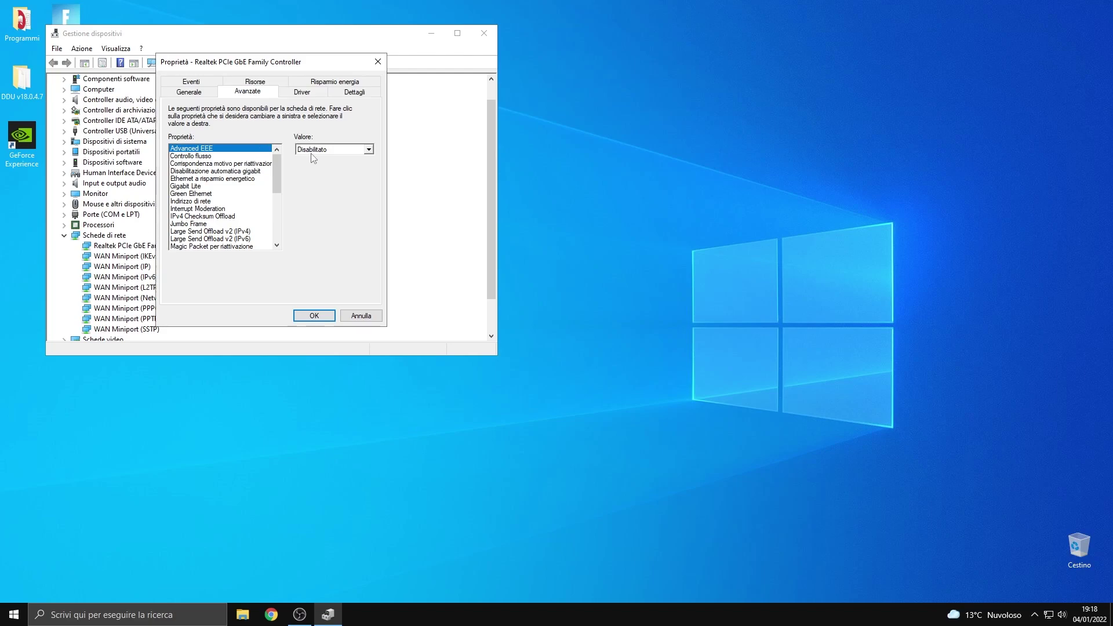
pyautogui.click(250, 164)
pyautogui.click(368, 150)
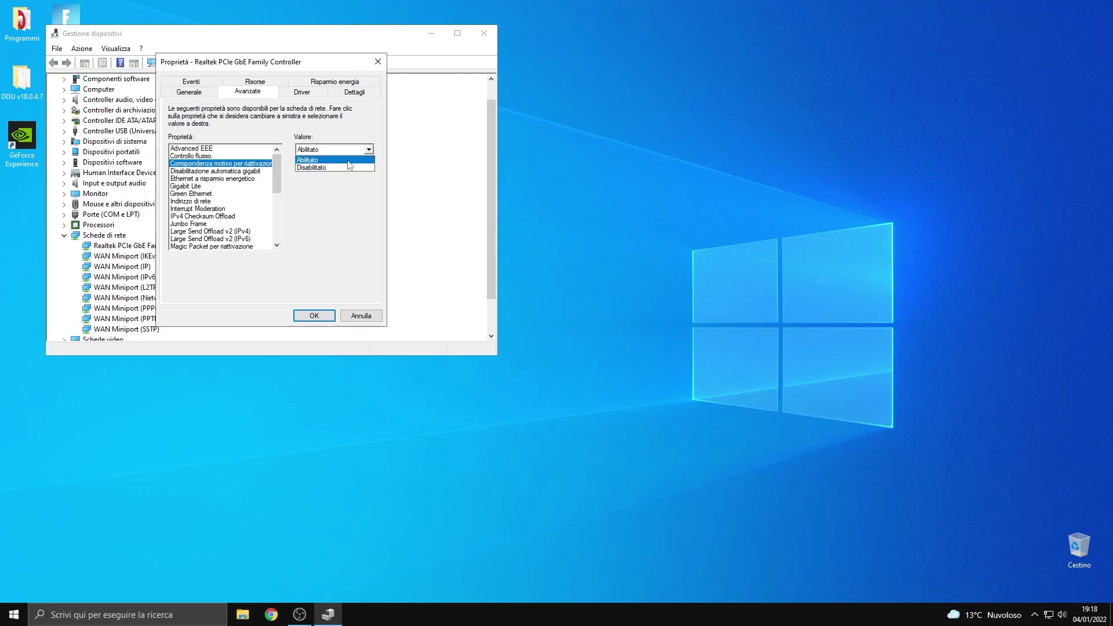
pyautogui.click(325, 167)
# Step: Check the Disabilitazione automatica gigabit property and set Ethernet a risparmio energetico to Disabilitato
pyautogui.click(259, 172)
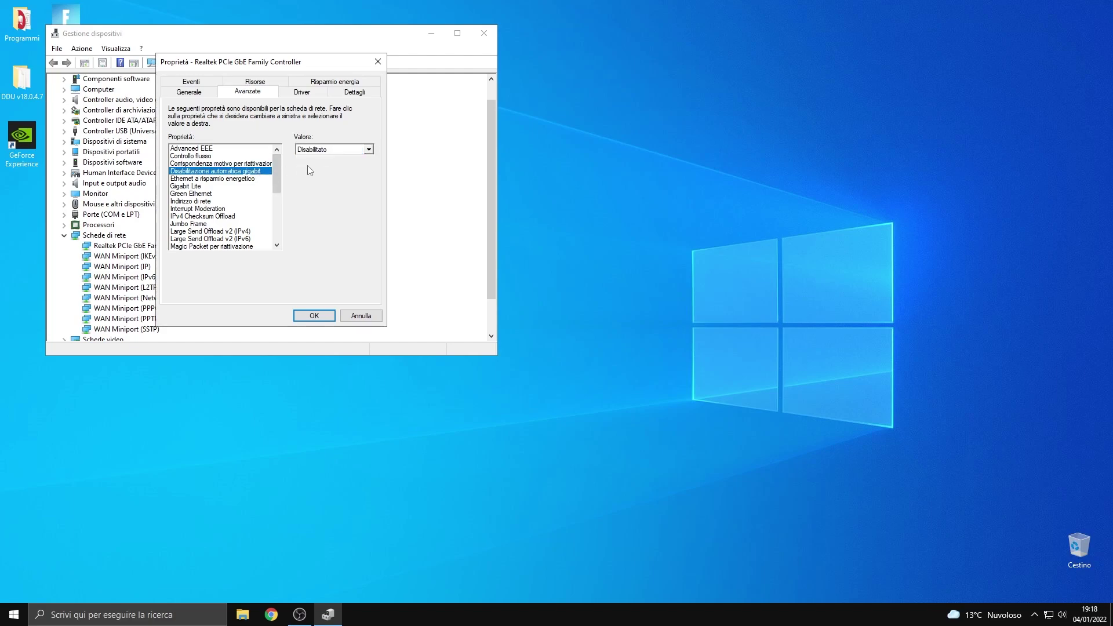
pyautogui.click(251, 180)
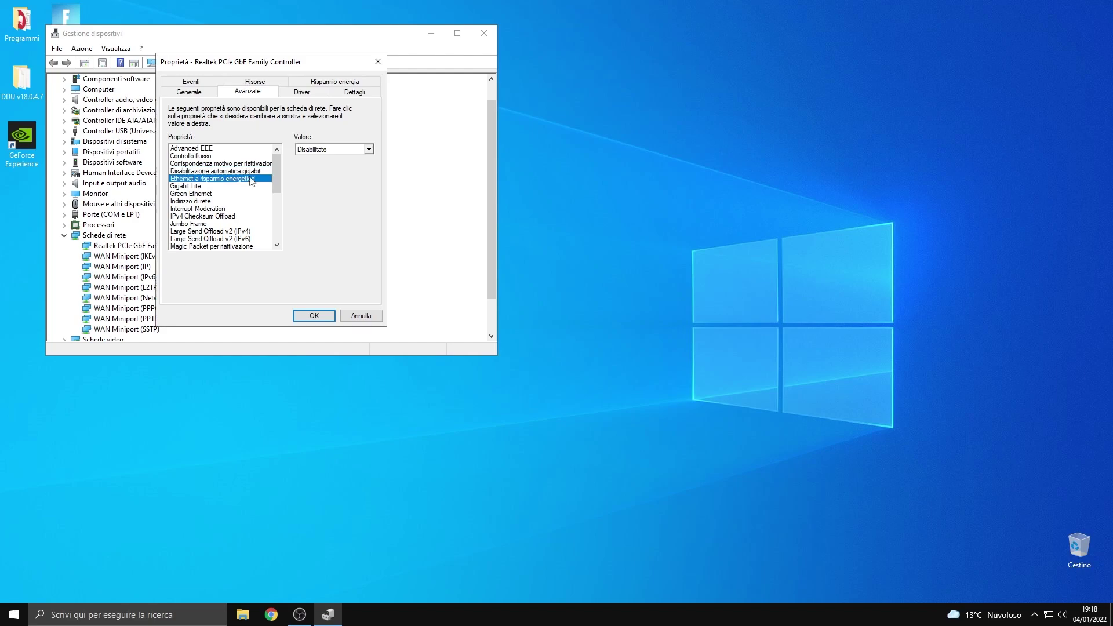
pyautogui.click(342, 150)
pyautogui.click(318, 168)
# Step: Choose the values for the Gigabit Lite and Green Ethernet properties of the Realtek controller
pyautogui.click(239, 186)
pyautogui.click(368, 152)
pyautogui.click(369, 160)
pyautogui.click(241, 193)
pyautogui.click(370, 152)
pyautogui.click(331, 175)
# Step: Set Magic Packet per riattivazione to Disabilitato and choose the value for Power Saving Mode
pyautogui.scroll(-2, 253, 209)
pyautogui.click(248, 217)
pyautogui.click(369, 149)
pyautogui.click(331, 175)
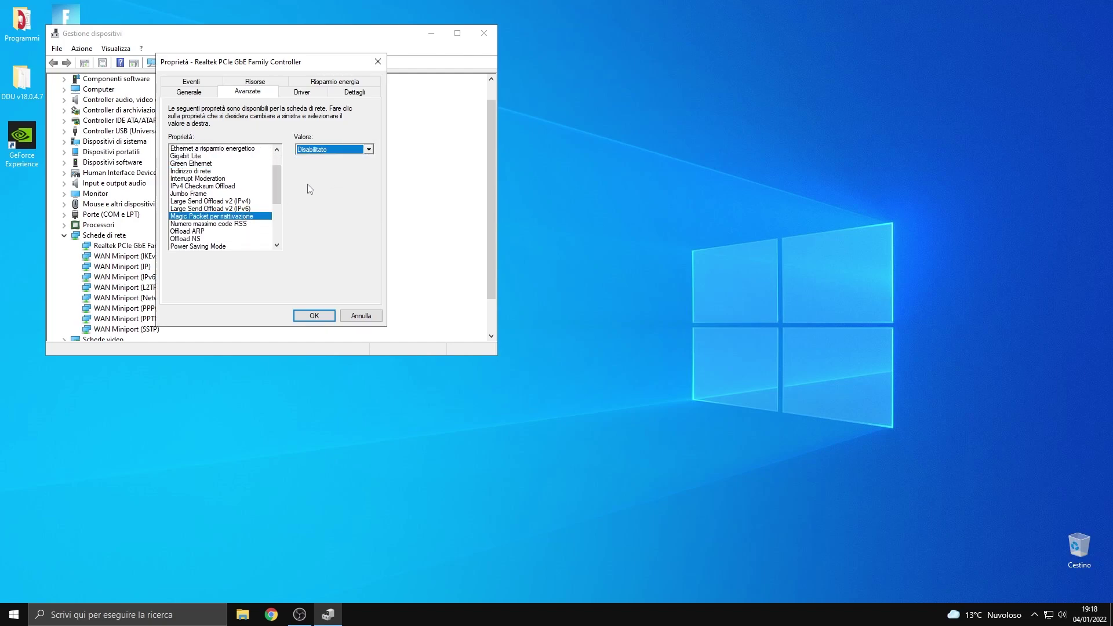
pyautogui.click(233, 248)
pyautogui.click(369, 150)
pyautogui.click(331, 165)
# Step: Set Shutdown Wake-On-Lan to Disabilitato and check the Wake on magic packet property
pyautogui.moveTo(276, 184); pyautogui.dragTo(274, 206)
pyautogui.click(255, 201)
pyautogui.click(369, 149)
pyautogui.click(325, 172)
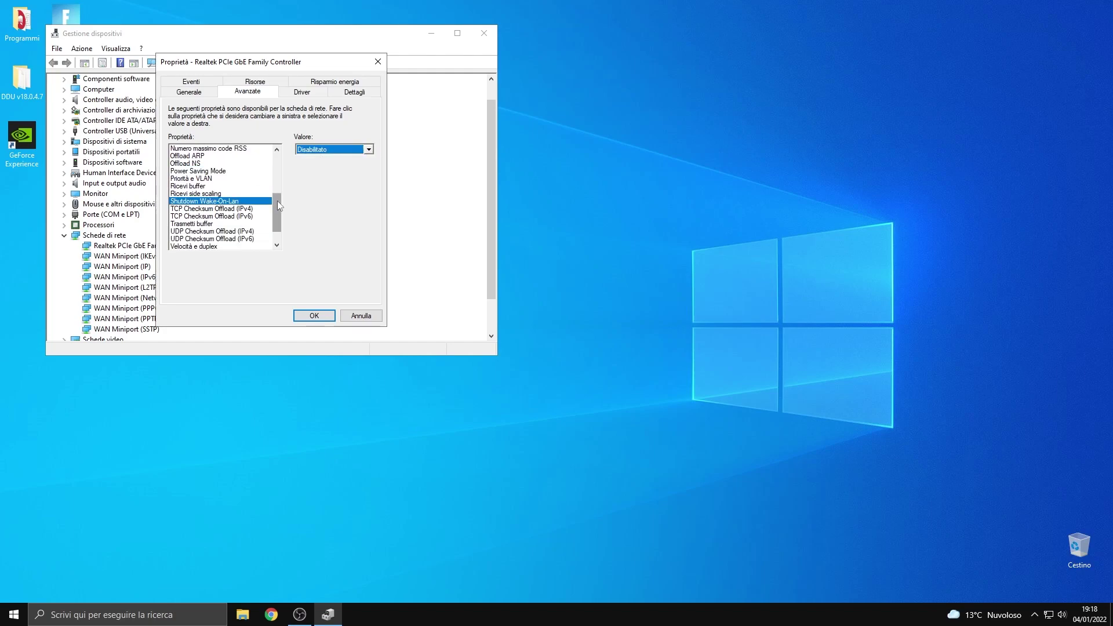
pyautogui.scroll(-1, 276, 219)
pyautogui.click(233, 239)
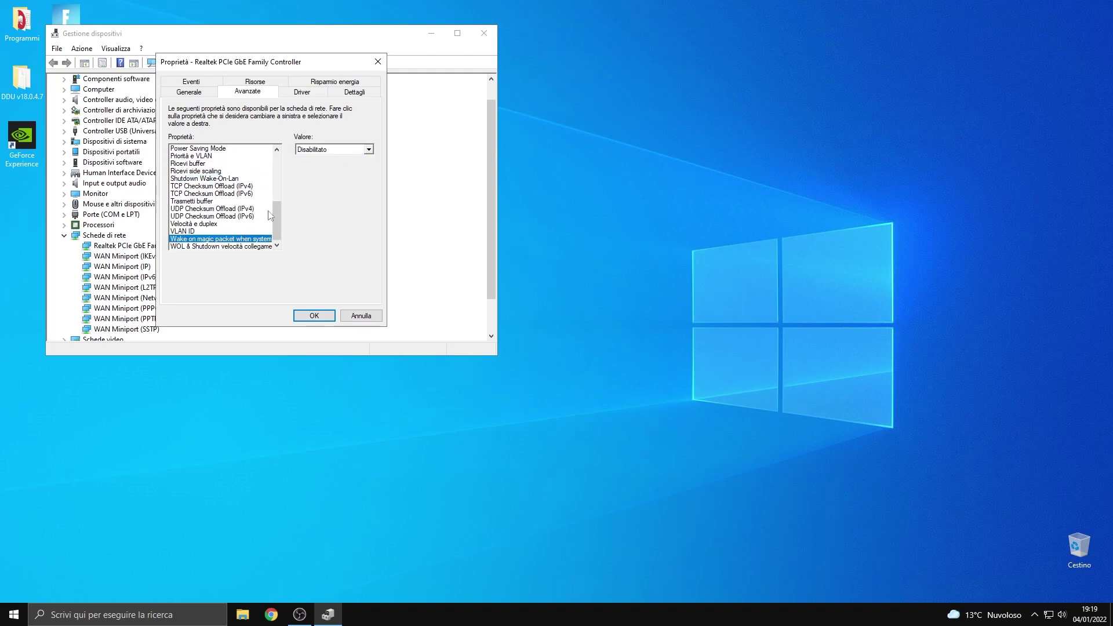
# Step: Set the WOL & Shutdown link speed property to Non rallentamento and confirm the Realtek controller's properties
pyautogui.click(228, 246)
pyautogui.click(369, 150)
pyautogui.click(351, 168)
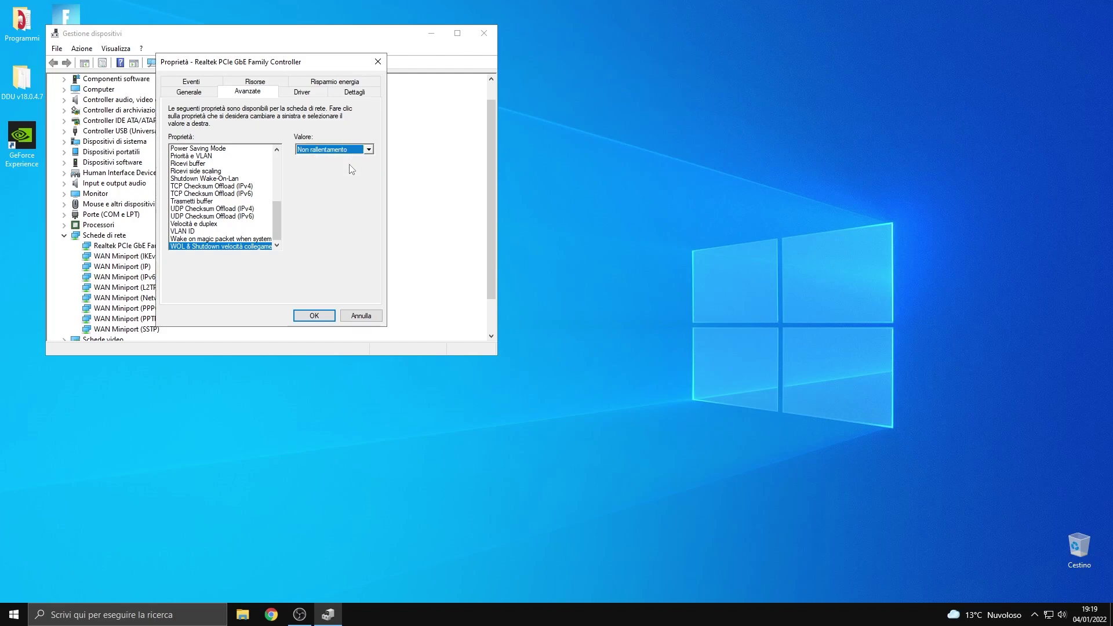
pyautogui.click(314, 316)
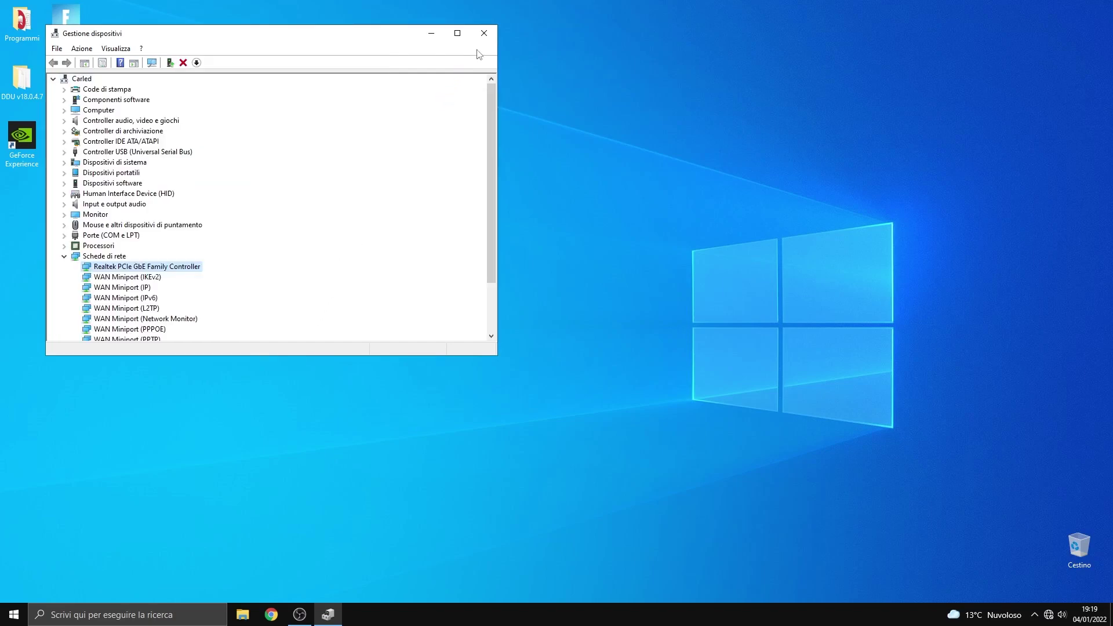
# Step: Close Gestione dispositivi and restart the computer
pyautogui.click(484, 33)
pyautogui.click(14, 615)
pyautogui.click(14, 589)
pyautogui.click(64, 560)
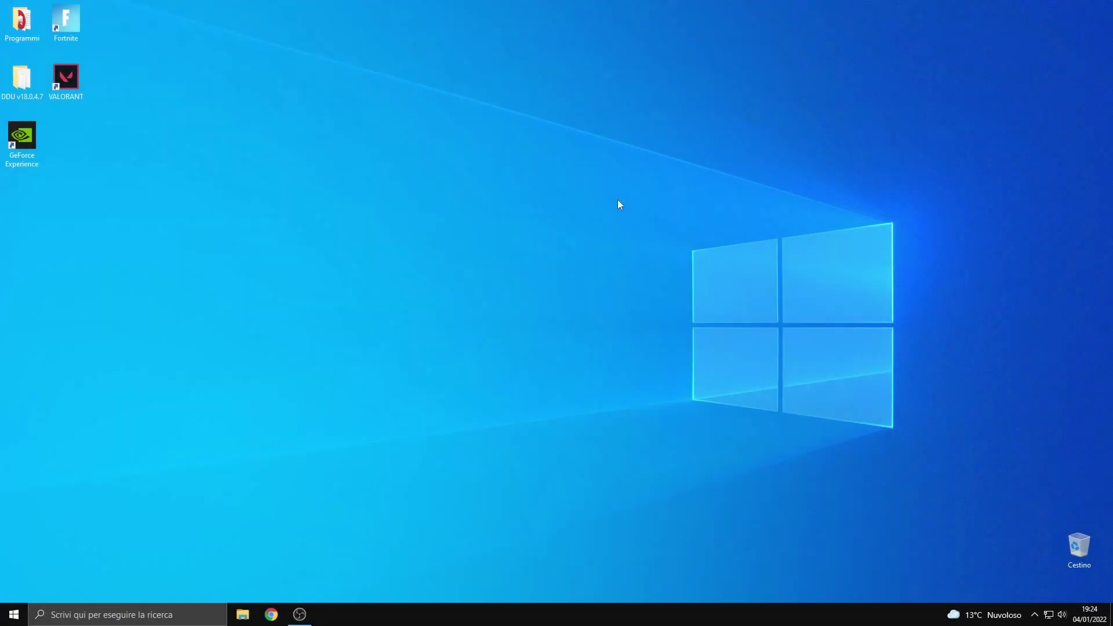
# Step: Create a system restore point described as "2" from the Protezione sistema settings
pyautogui.click(172, 614)
pyautogui.write('pun')
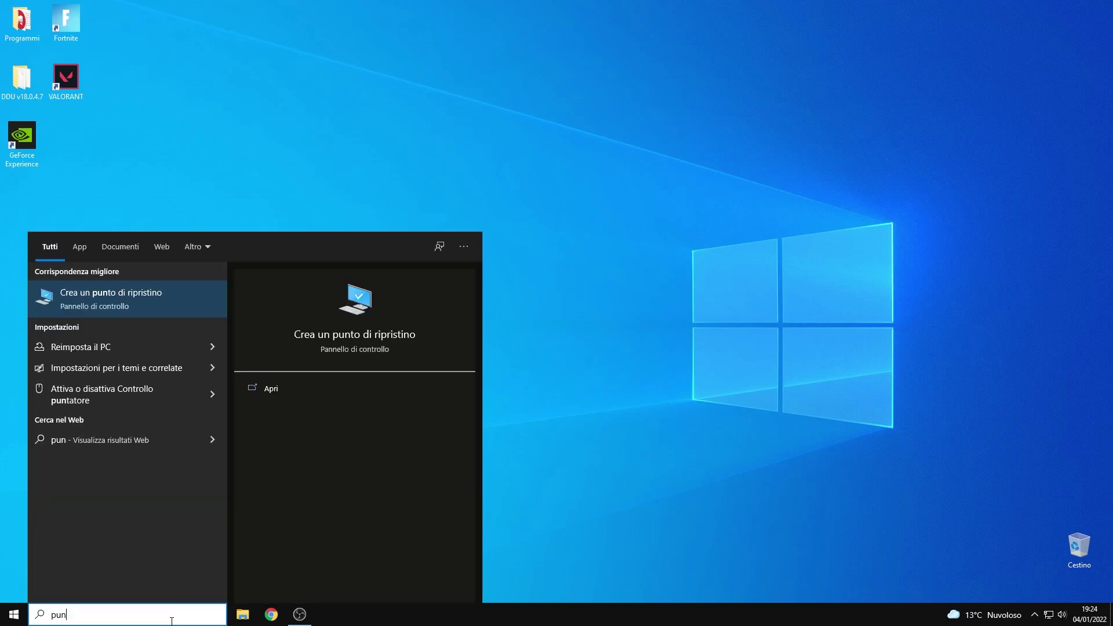
pyautogui.click(365, 332)
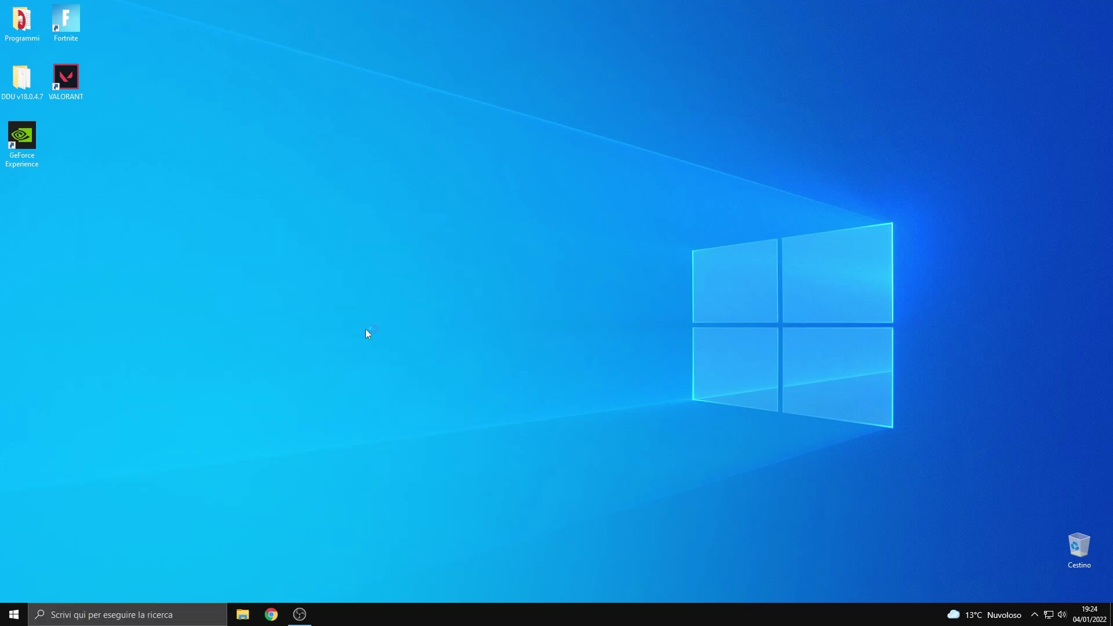
pyautogui.click(326, 373)
pyautogui.write('2')
pyautogui.click(303, 269)
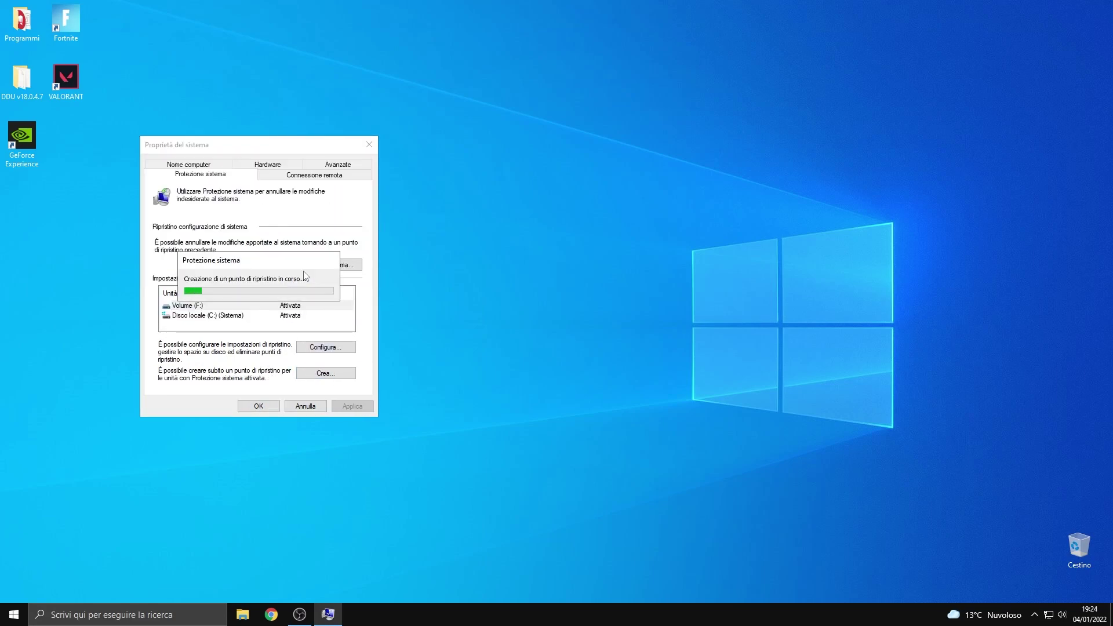
pyautogui.click(335, 292)
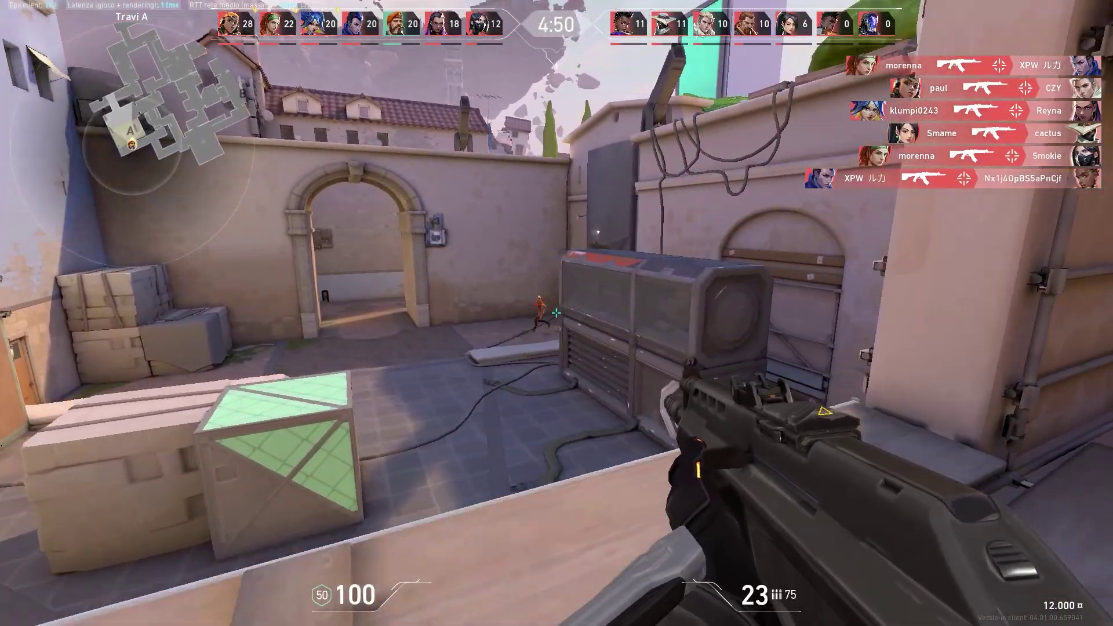
pyautogui.click(557, 313)
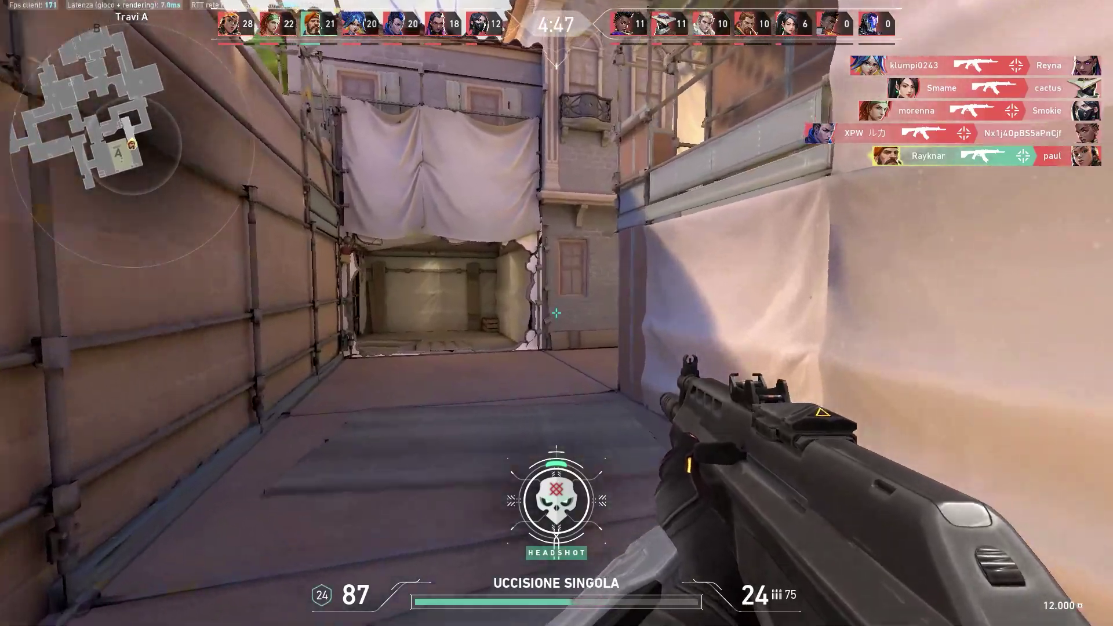
pyautogui.click(557, 313)
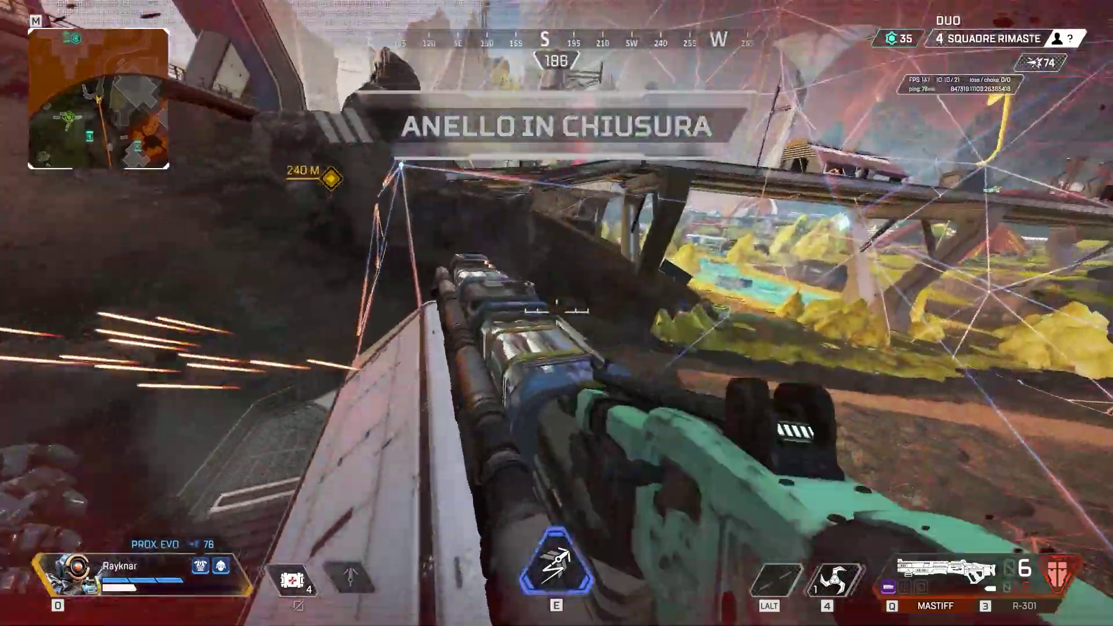
pyautogui.click(556, 313)
pyautogui.click(557, 313)
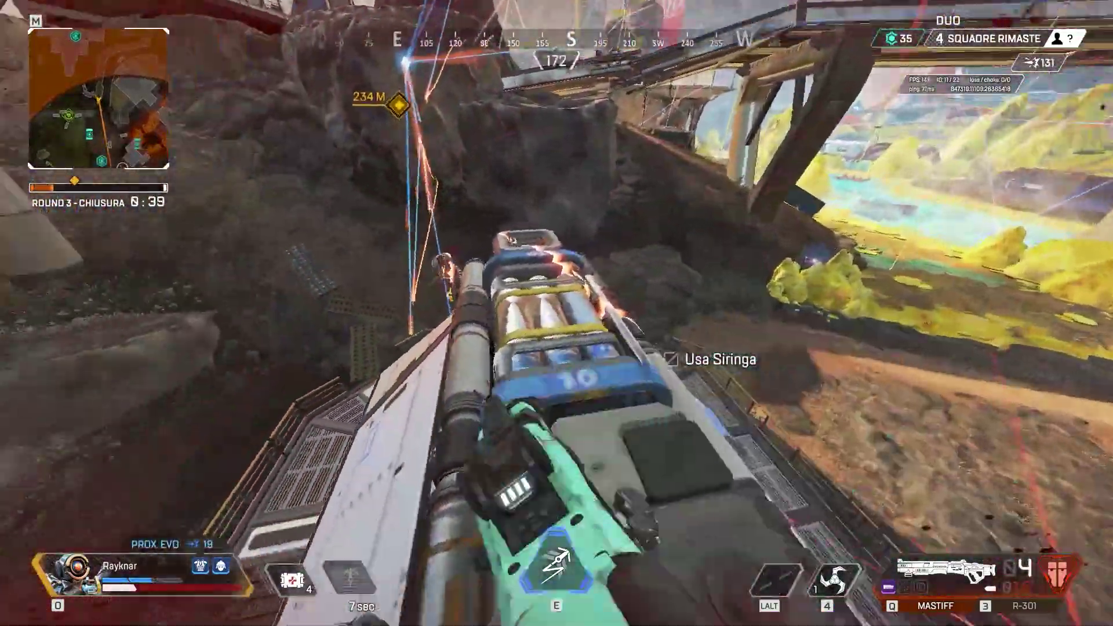
pyautogui.click(556, 313)
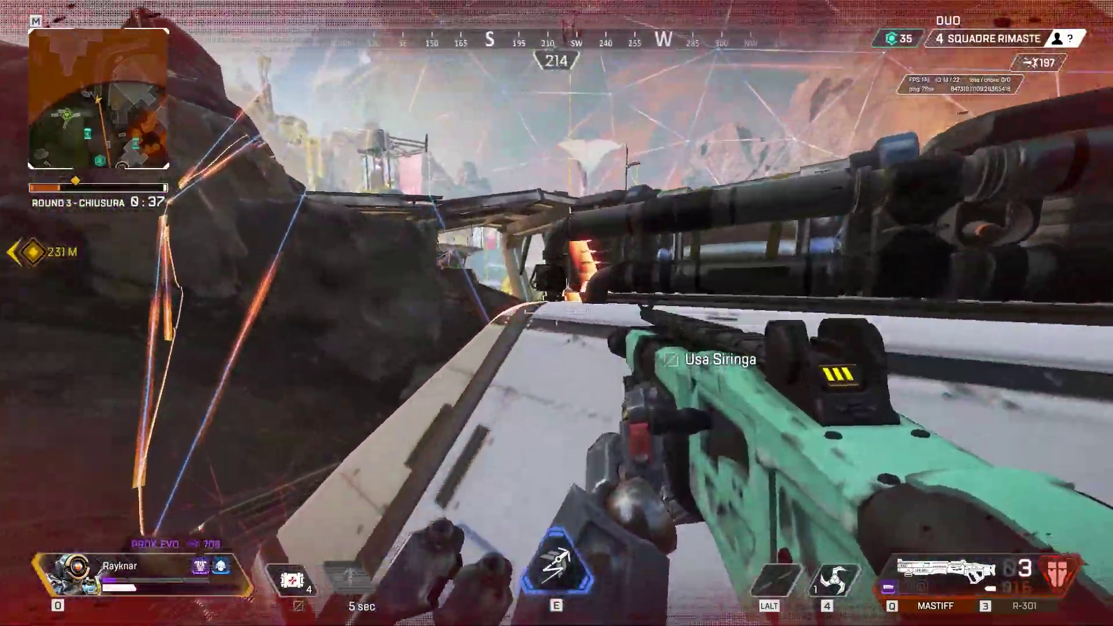
pyautogui.press('r')
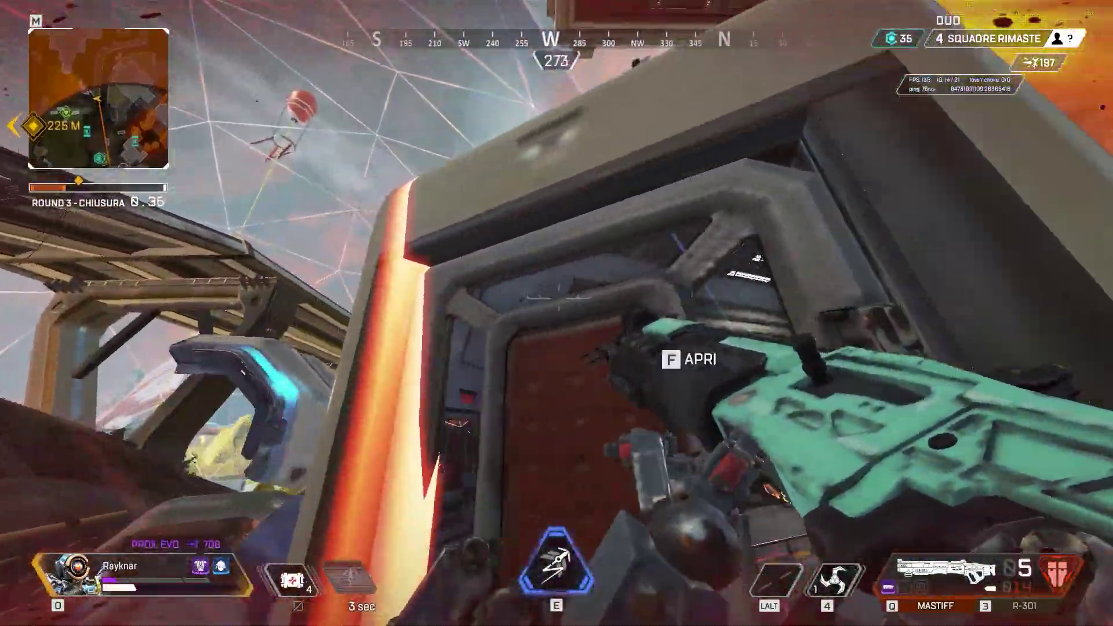
pyautogui.click(557, 313)
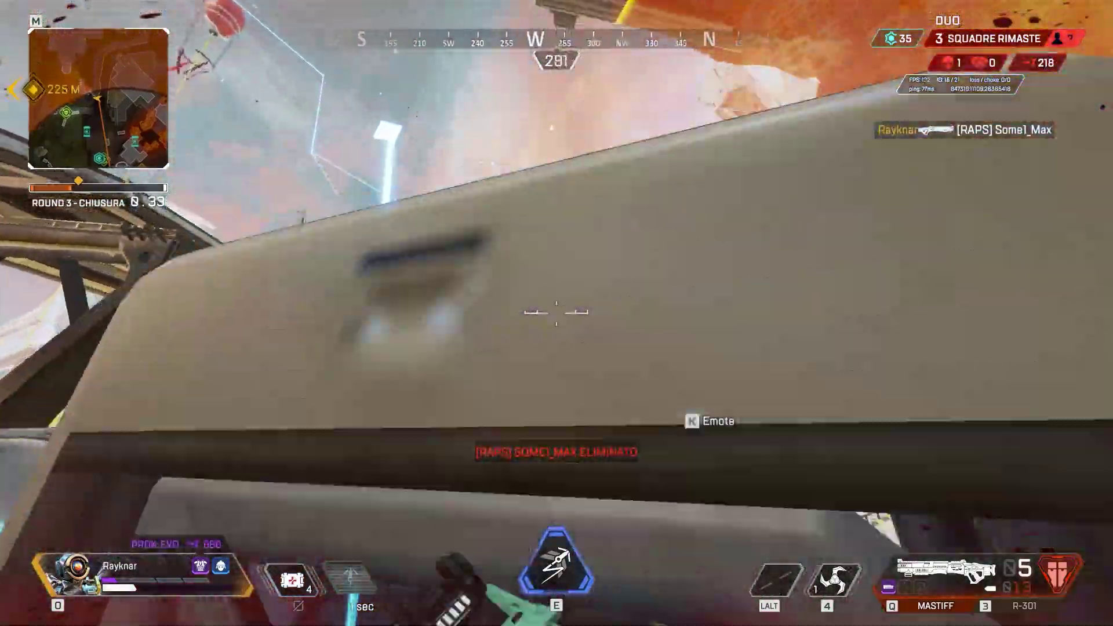